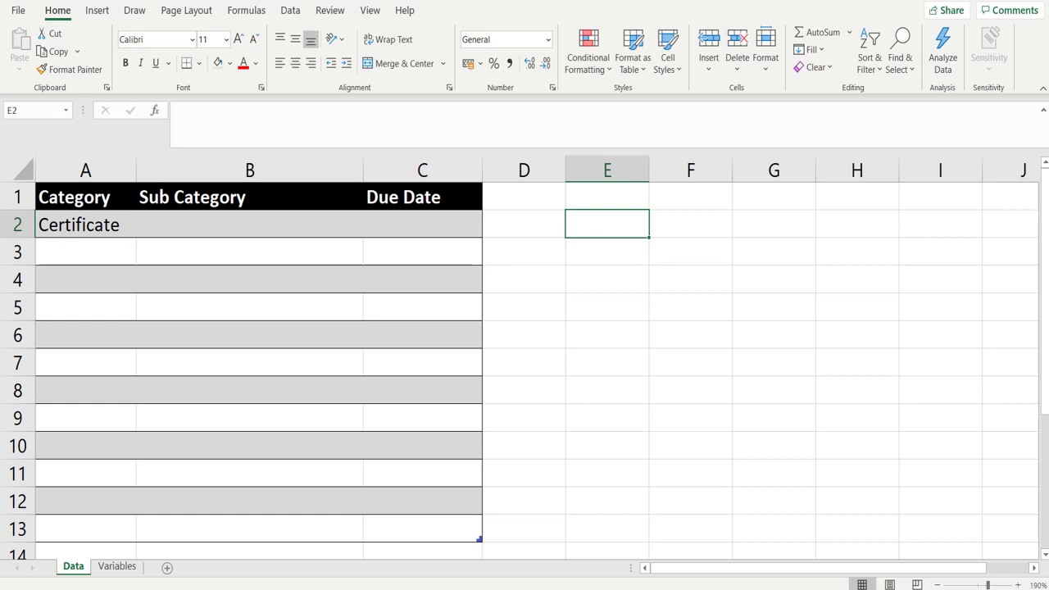
# Step: Review the Key and Value table on the Variables sheet and the Category choices offered in A2 of the Data sheet
pyautogui.click(116, 573)
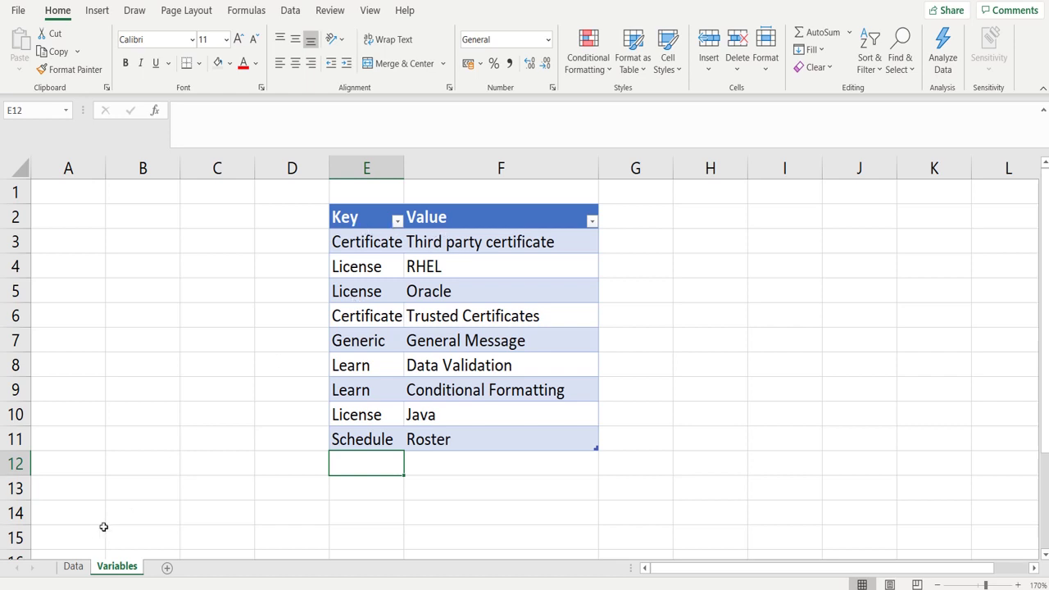
pyautogui.click(74, 568)
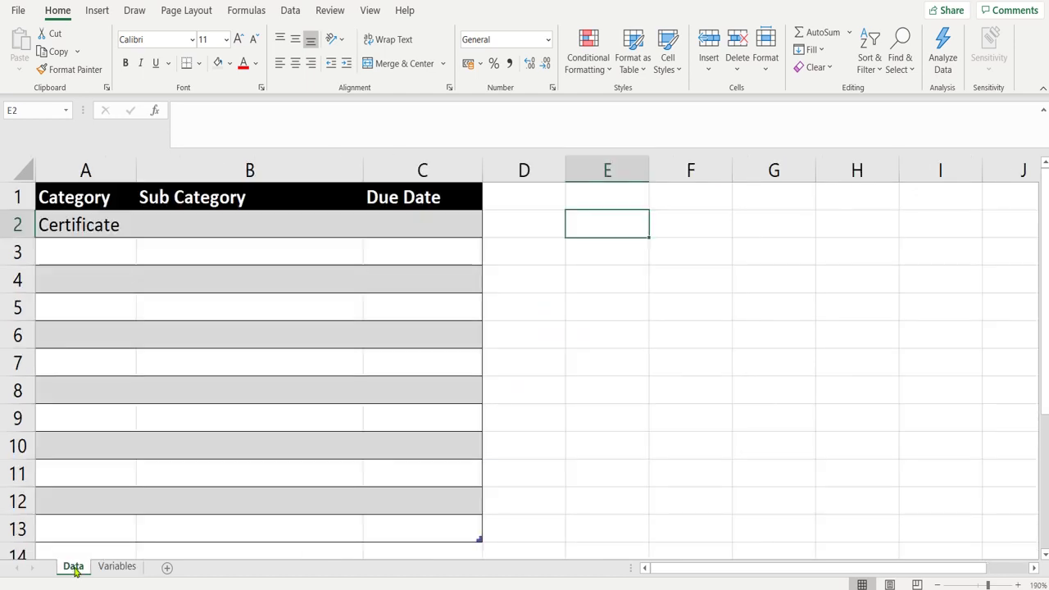
pyautogui.click(107, 226)
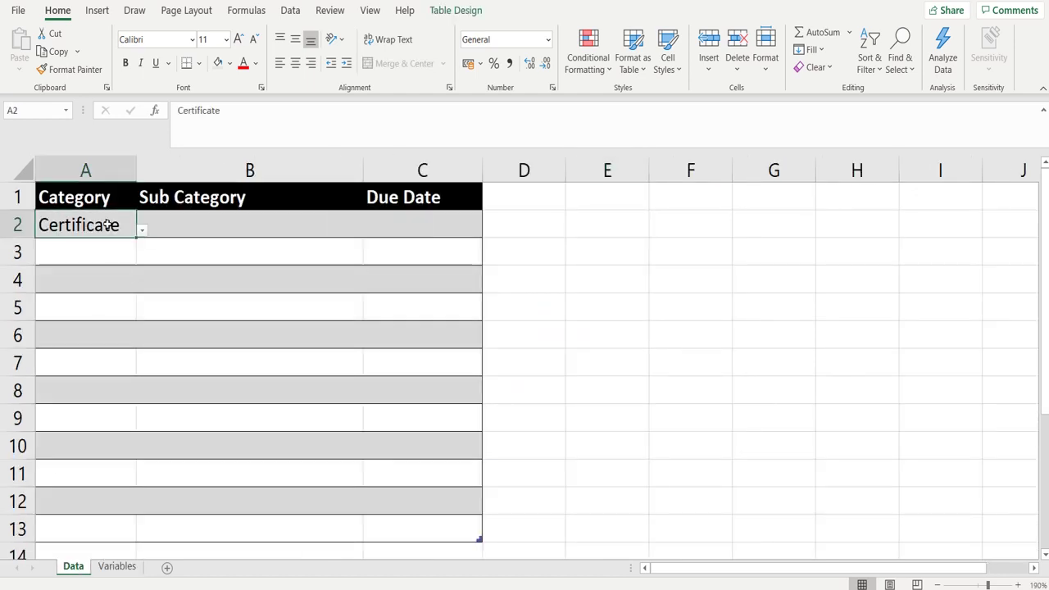
pyautogui.click(142, 233)
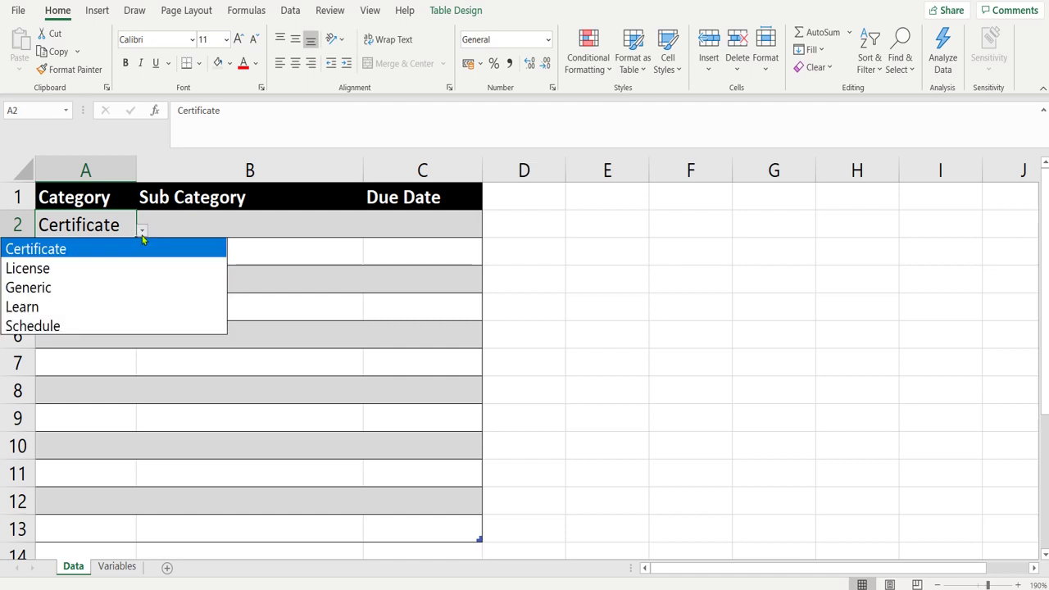
pyautogui.click(142, 236)
pyautogui.click(205, 242)
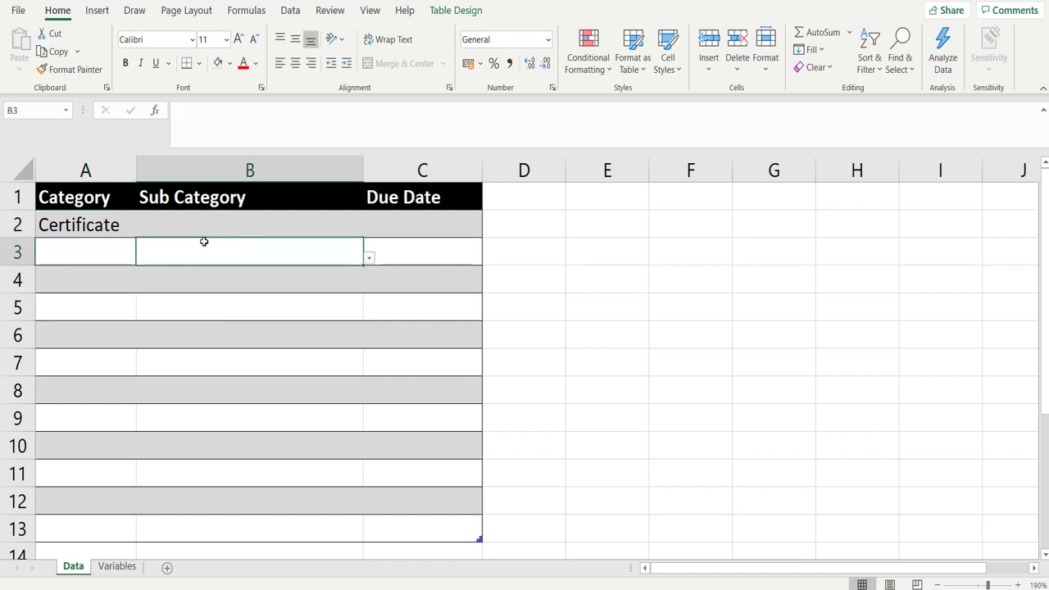
# Step: Examine the Sub Category choices offered in B2 for the Certificate category in A2
pyautogui.click(250, 220)
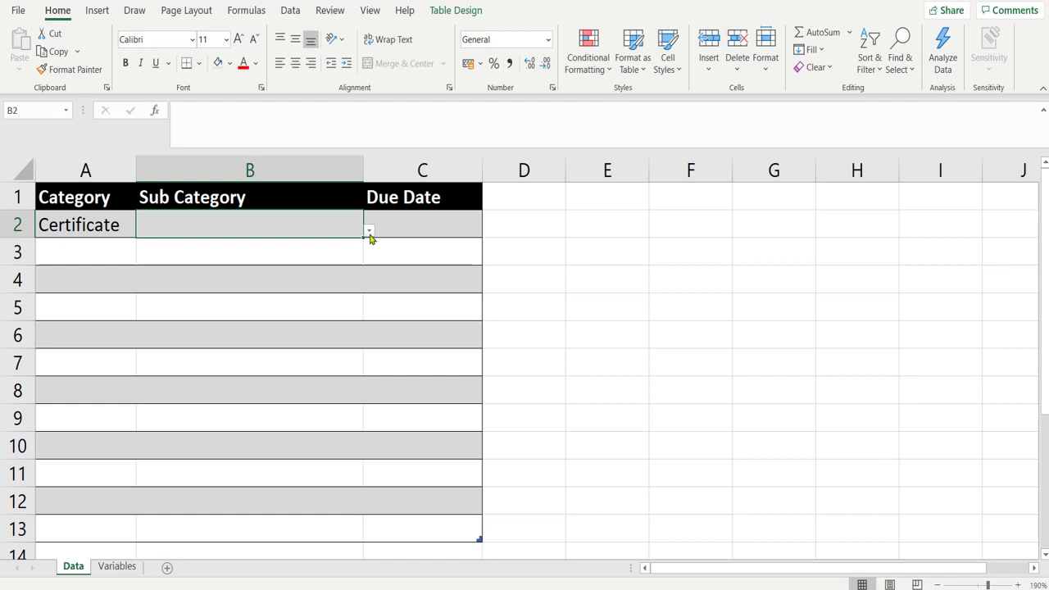
pyautogui.click(108, 229)
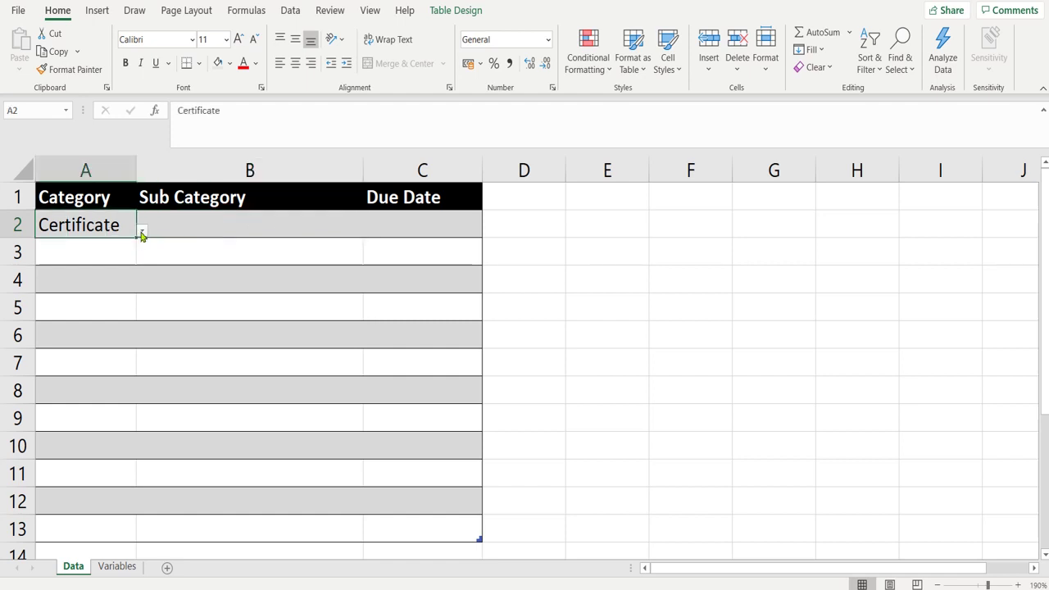
pyautogui.click(141, 232)
pyautogui.press('Escape')
pyautogui.moveTo(325, 230); pyautogui.dragTo(368, 231)
pyautogui.click(370, 233)
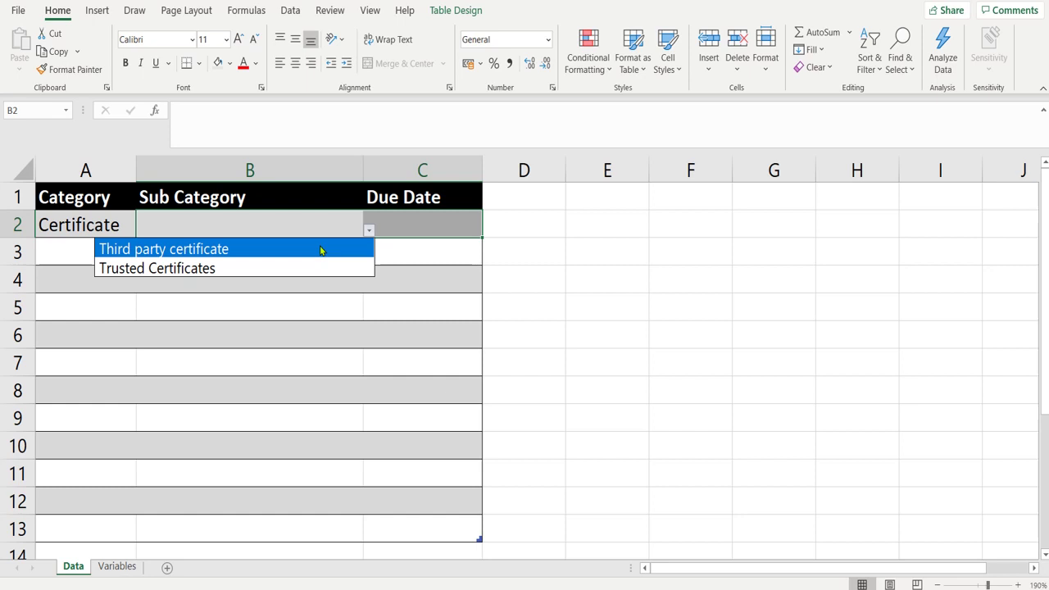
# Step: Change the category in A2 to License and check the Sub Category choices offered in B2
pyautogui.click(107, 224)
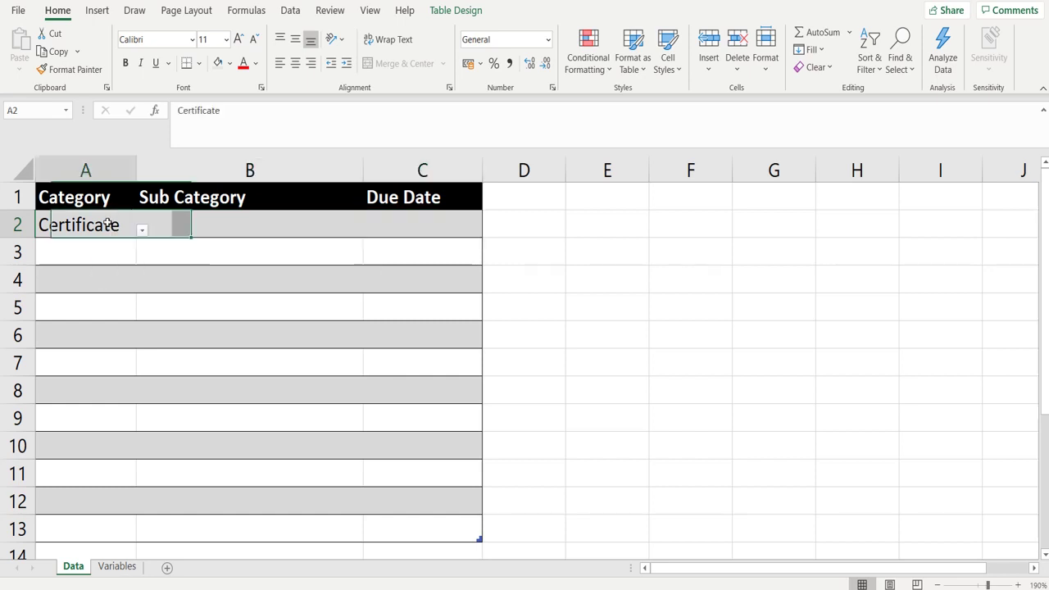
pyautogui.click(142, 231)
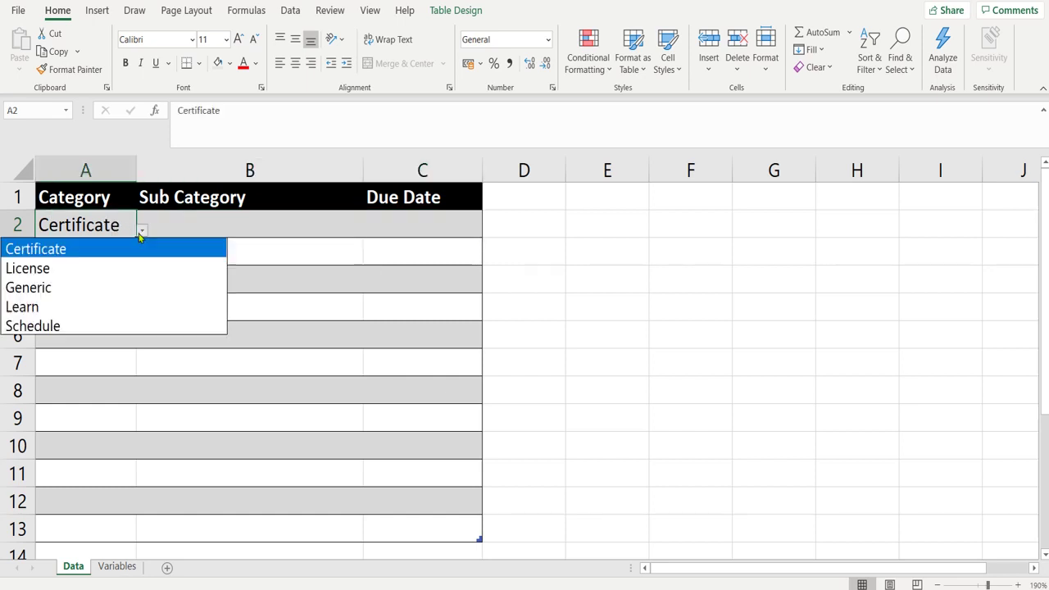
pyautogui.click(67, 268)
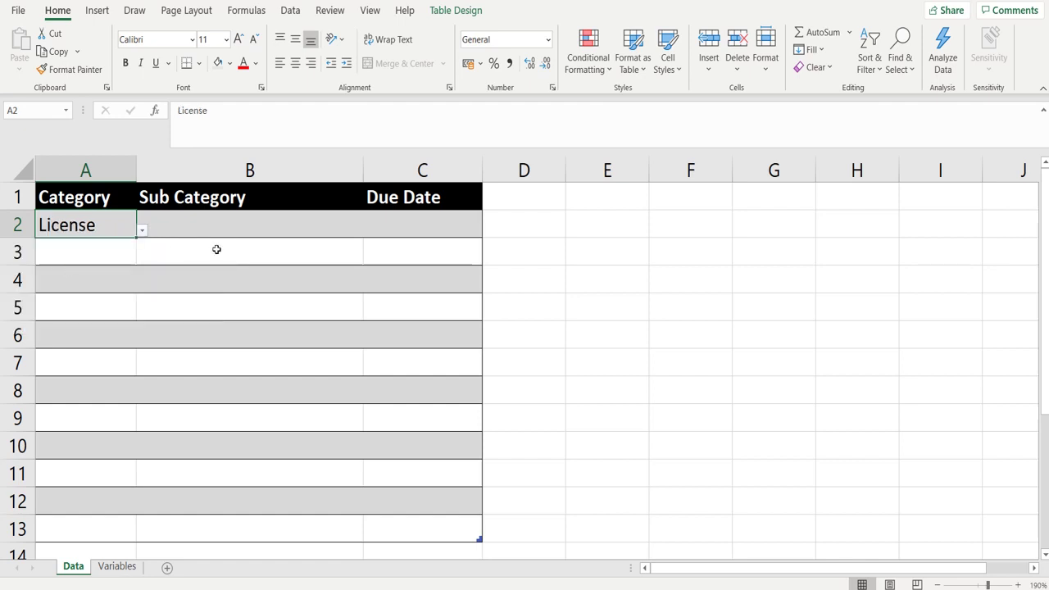
pyautogui.click(276, 227)
pyautogui.click(368, 231)
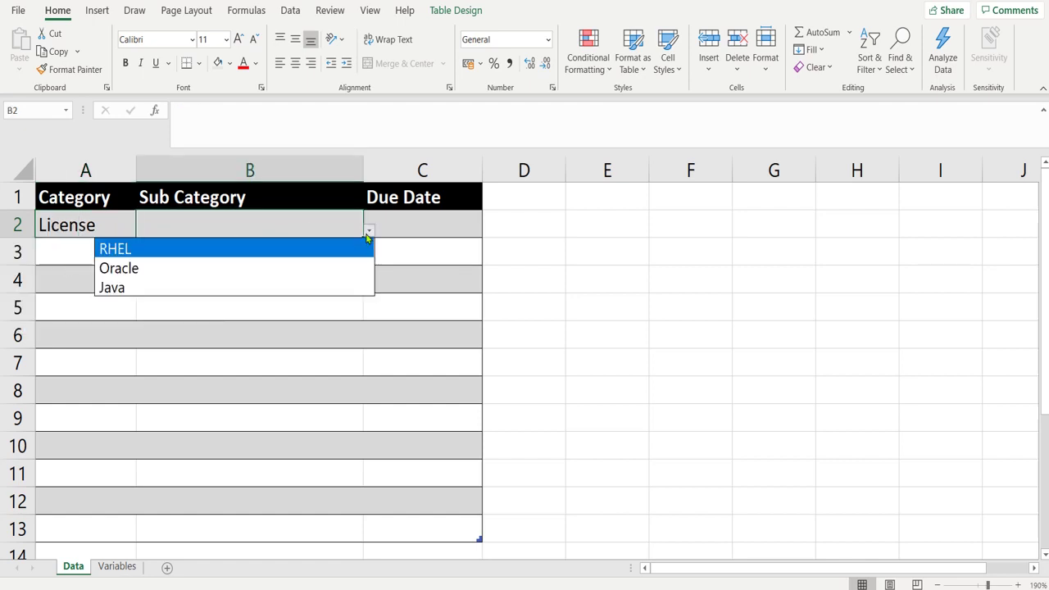
pyautogui.press('Escape')
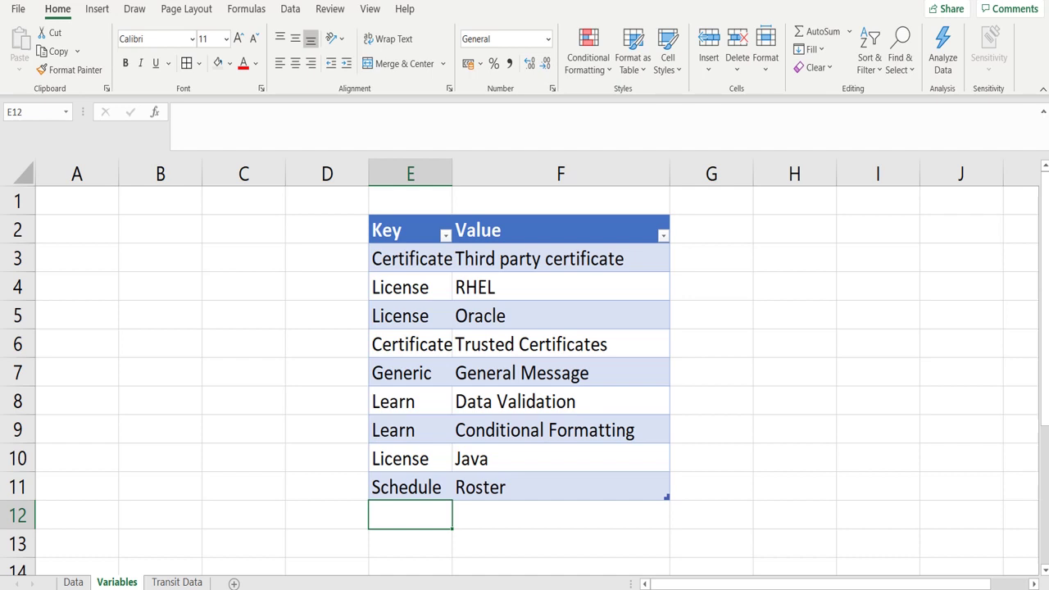
# Step: In A1 of the Transit_Data sheet, enter =UNIQUE(KeyValue[Key]), referencing the Key column of the Variables sheet's table
pyautogui.click(177, 583)
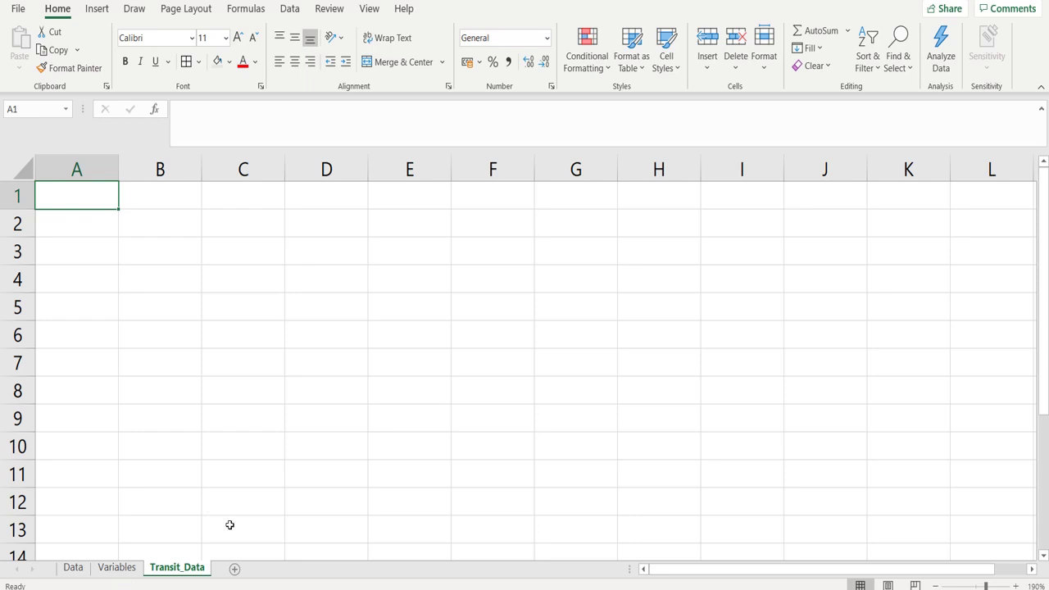
pyautogui.click(115, 567)
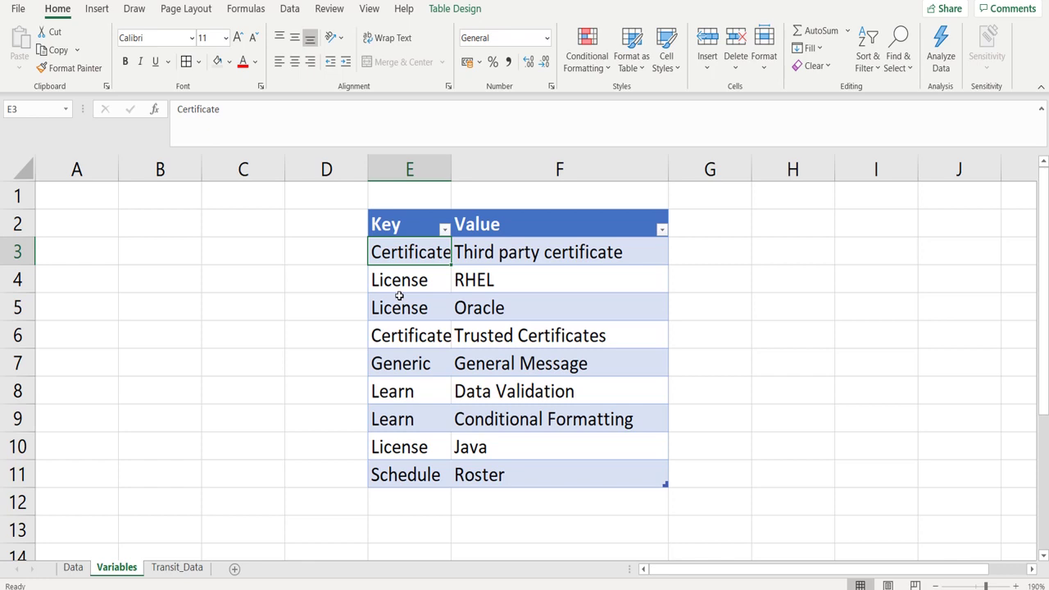
pyautogui.click(171, 568)
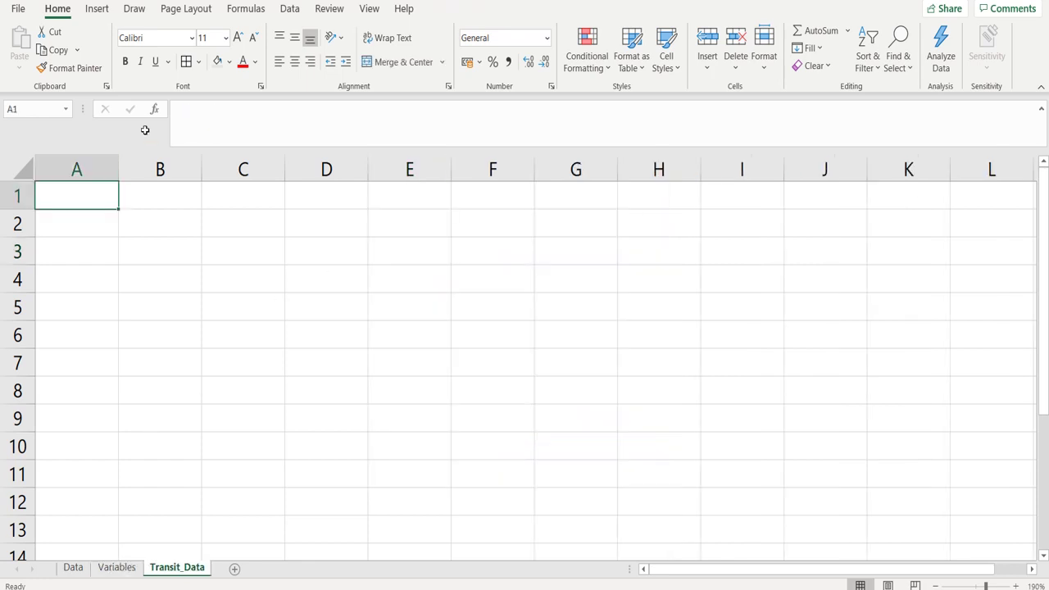
pyautogui.click(230, 133)
pyautogui.write('=')
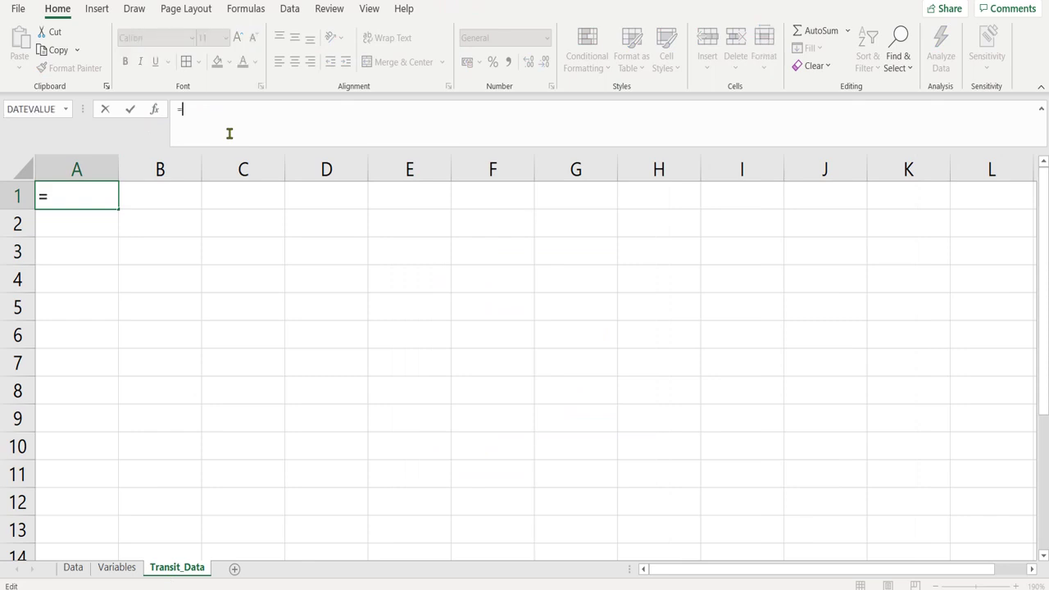
pyautogui.write('UNIQUE(')
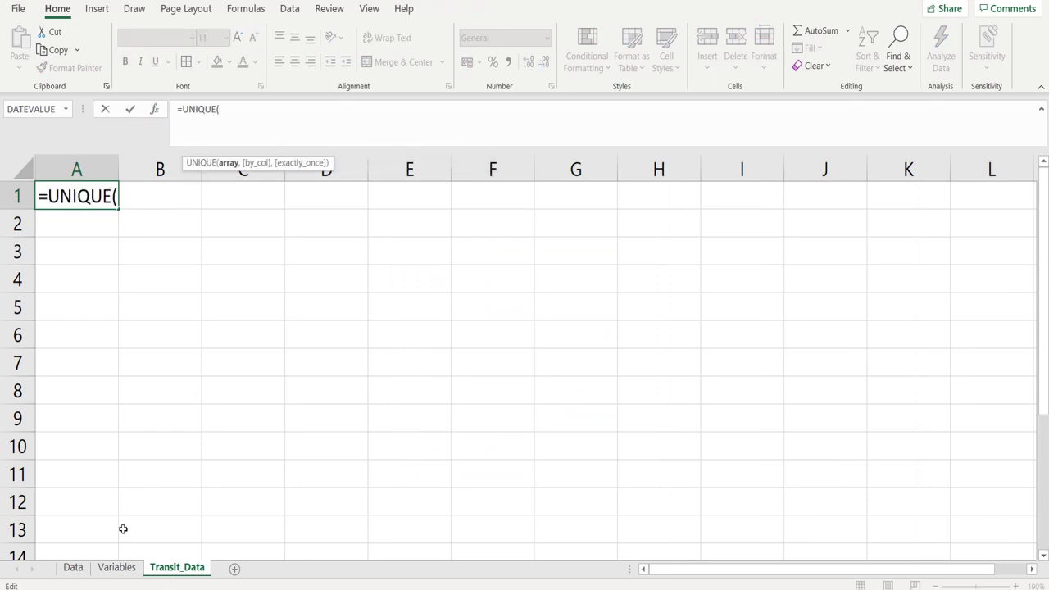
pyautogui.click(111, 572)
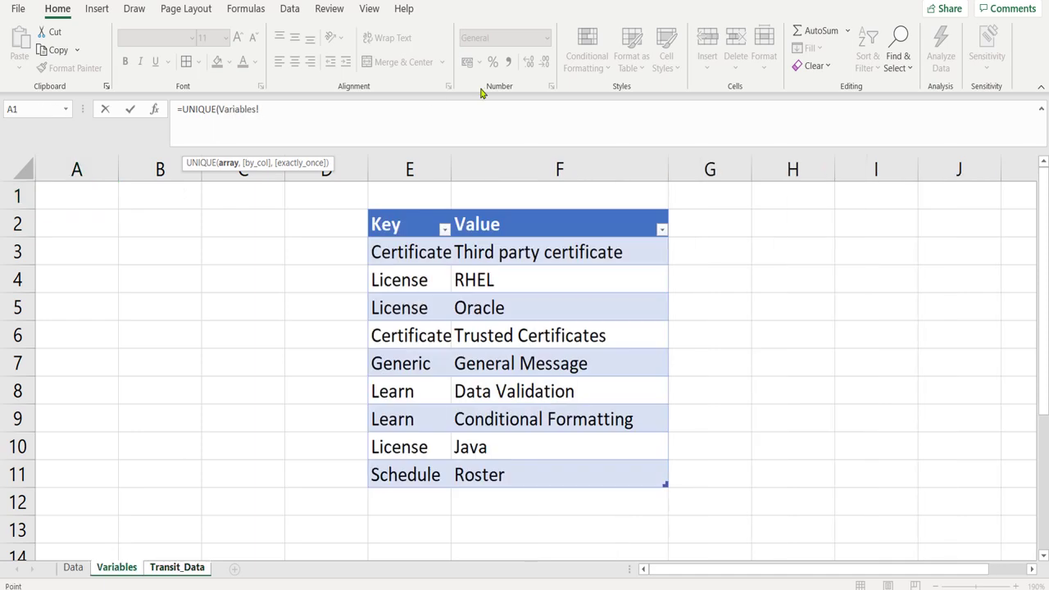
pyautogui.click(402, 211)
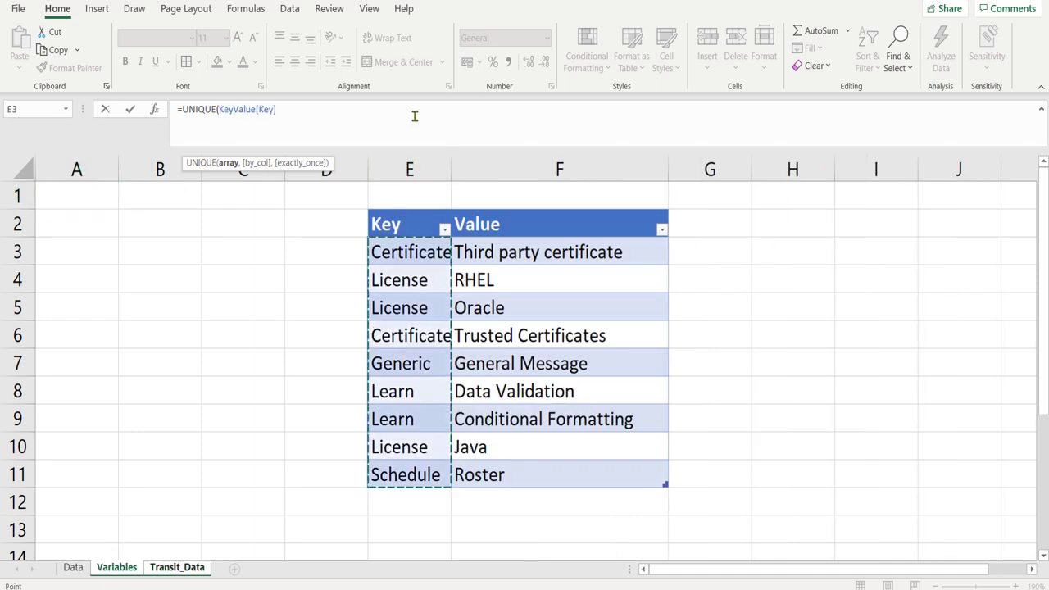
pyautogui.click(415, 117)
pyautogui.write(')')
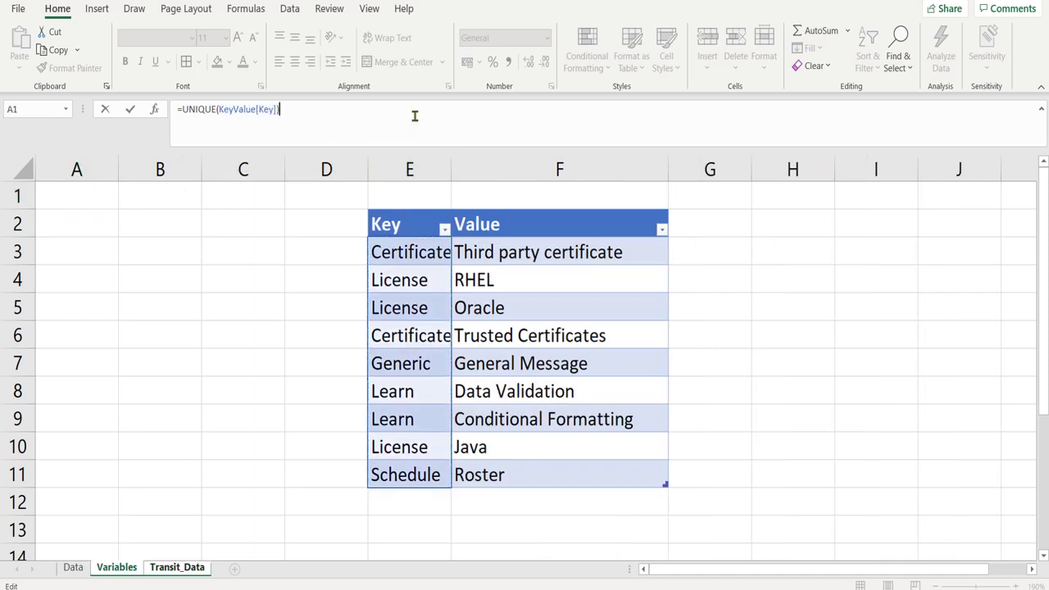
pyautogui.press('Return')
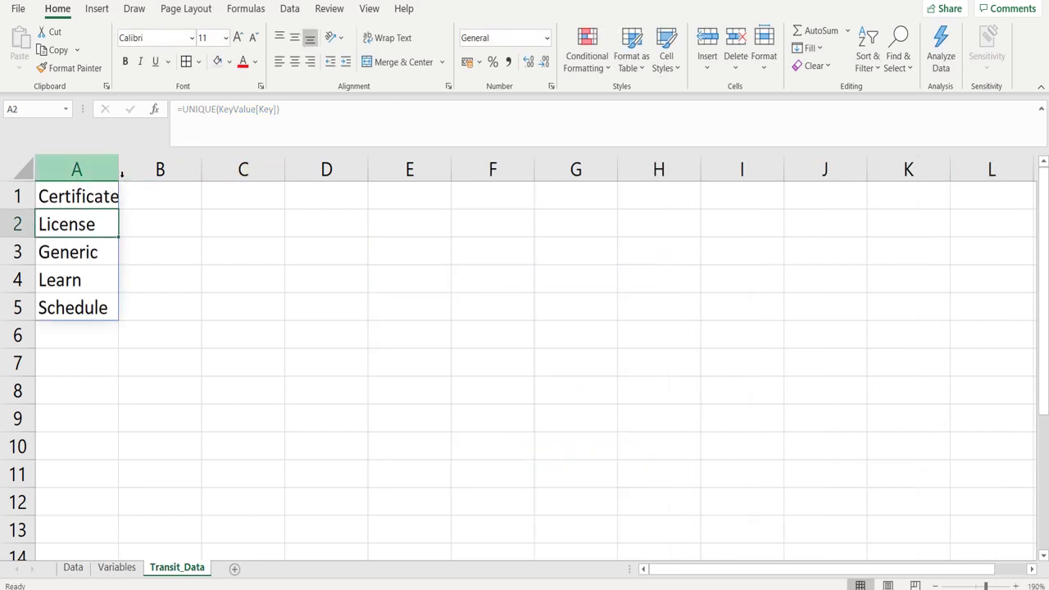
# Step: Wrap the formula in A1 with TRANSPOSE so it reads =TRANSPOSE(UNIQUE(KeyValue[Key])) and lists the keys across row 1
pyautogui.click(89, 193)
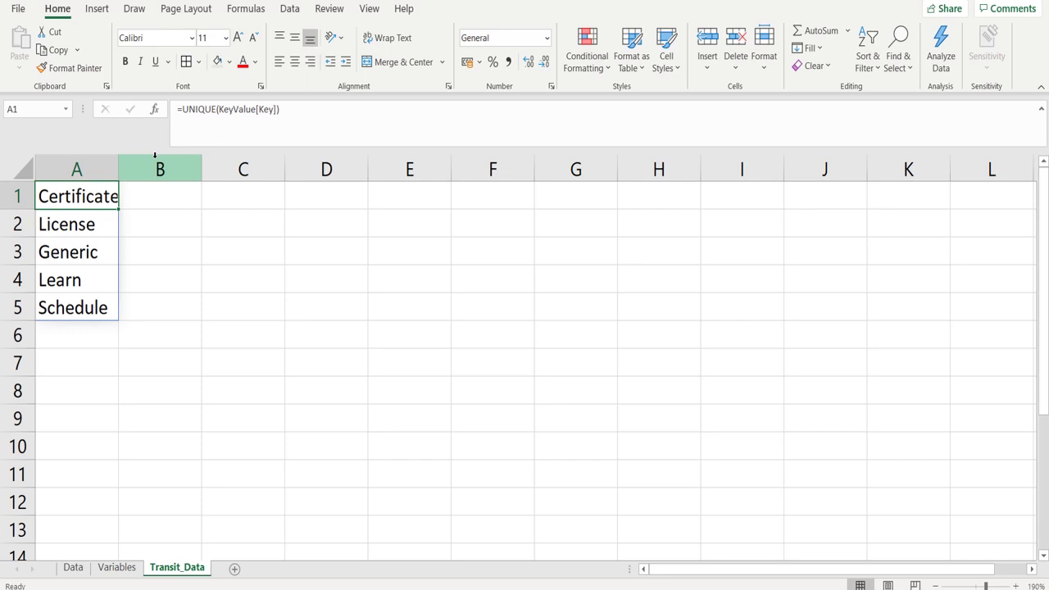
pyautogui.click(182, 109)
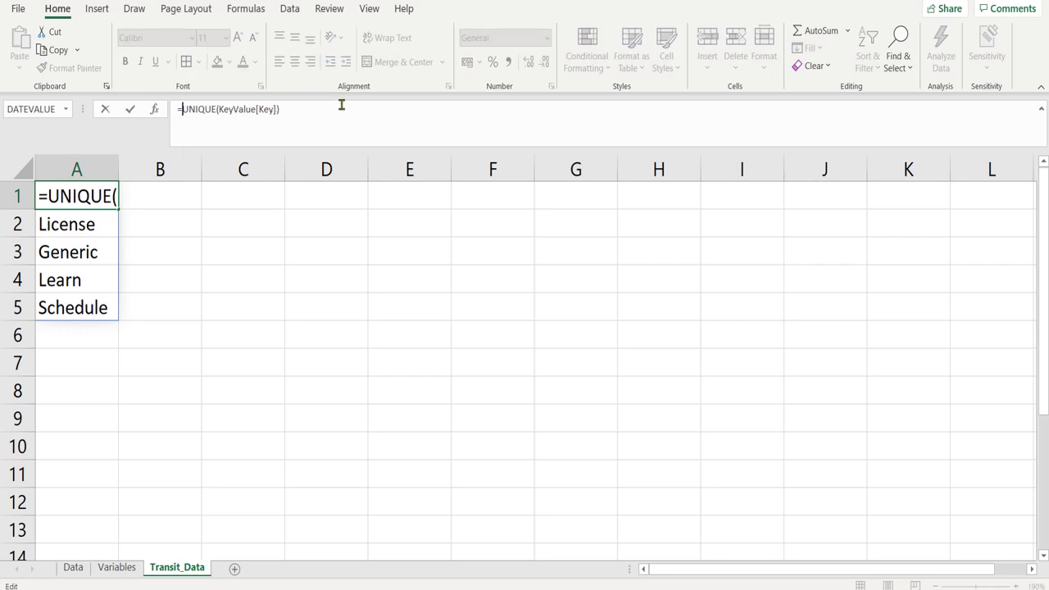
pyautogui.write('TRANS')
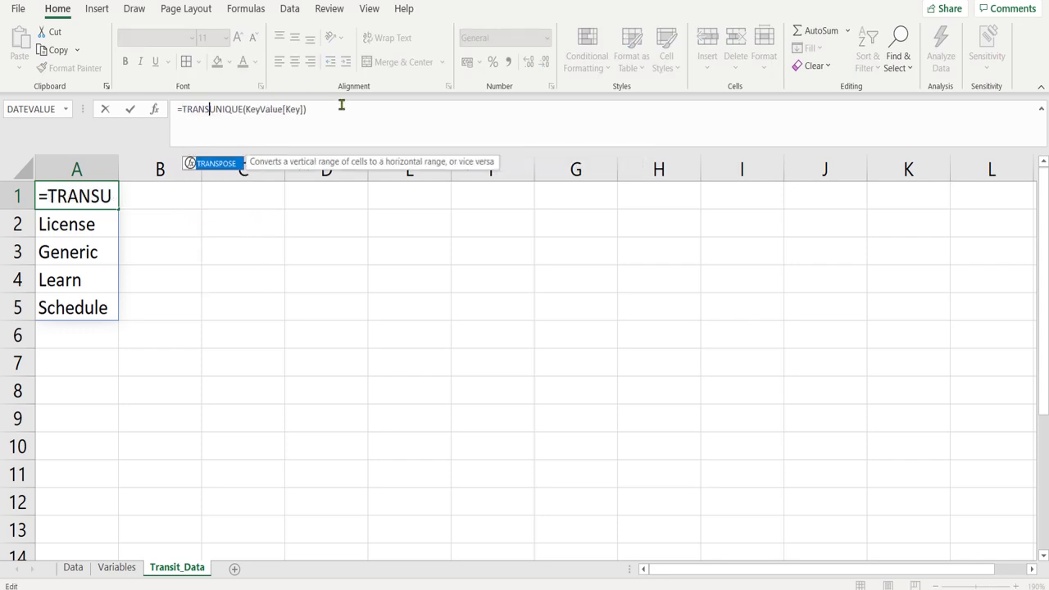
pyautogui.doubleClick(218, 164)
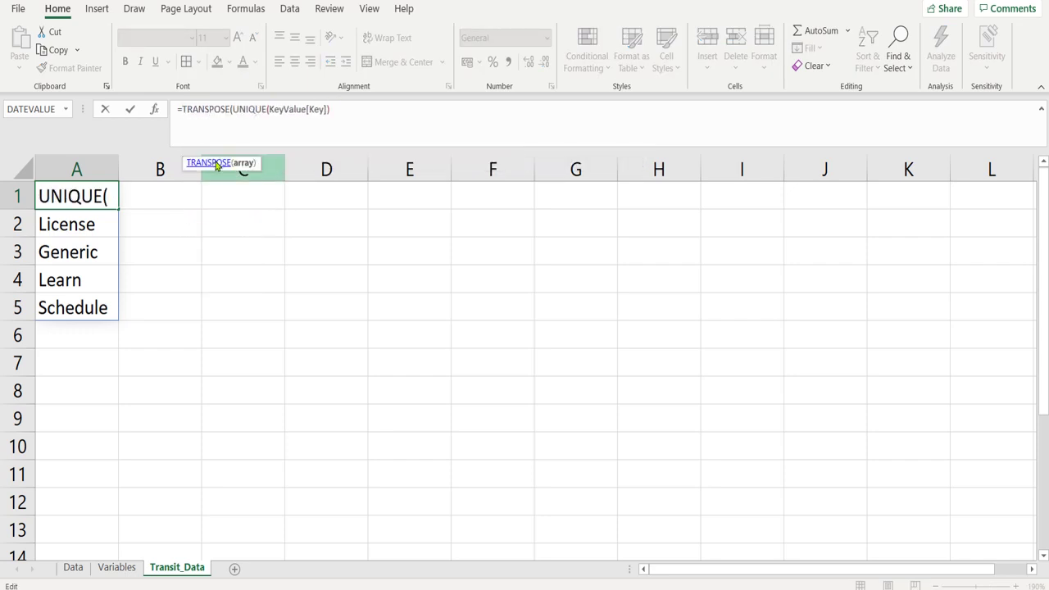
pyautogui.click(461, 122)
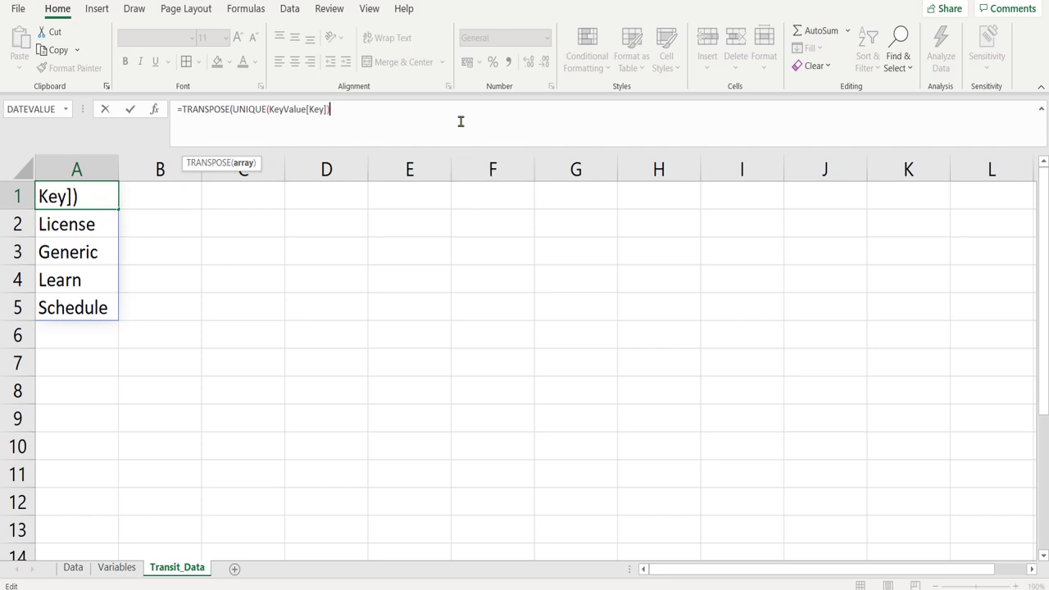
pyautogui.write(')')
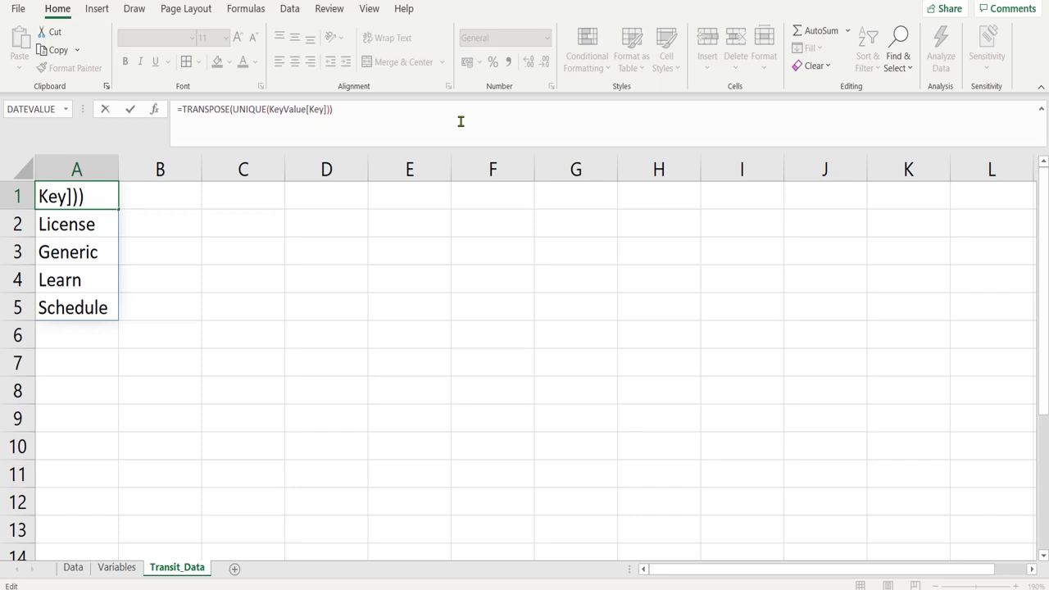
pyautogui.press('Return')
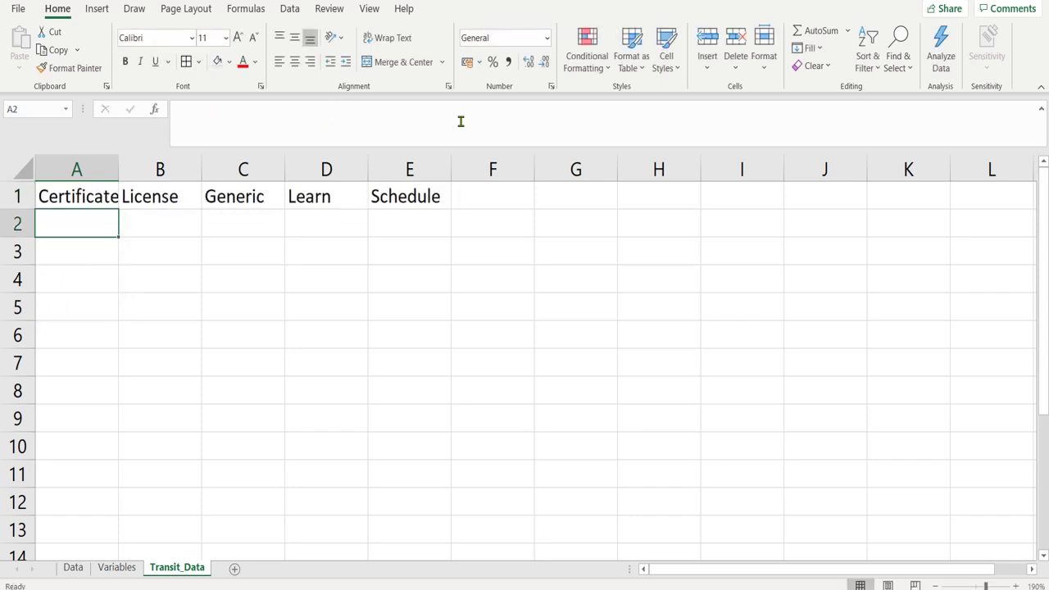
pyautogui.click(121, 161)
pyautogui.click(121, 161)
# Step: Add the key Test in E12 below the table on the Variables sheet and check the header row on Transit_Data
pyautogui.click(116, 573)
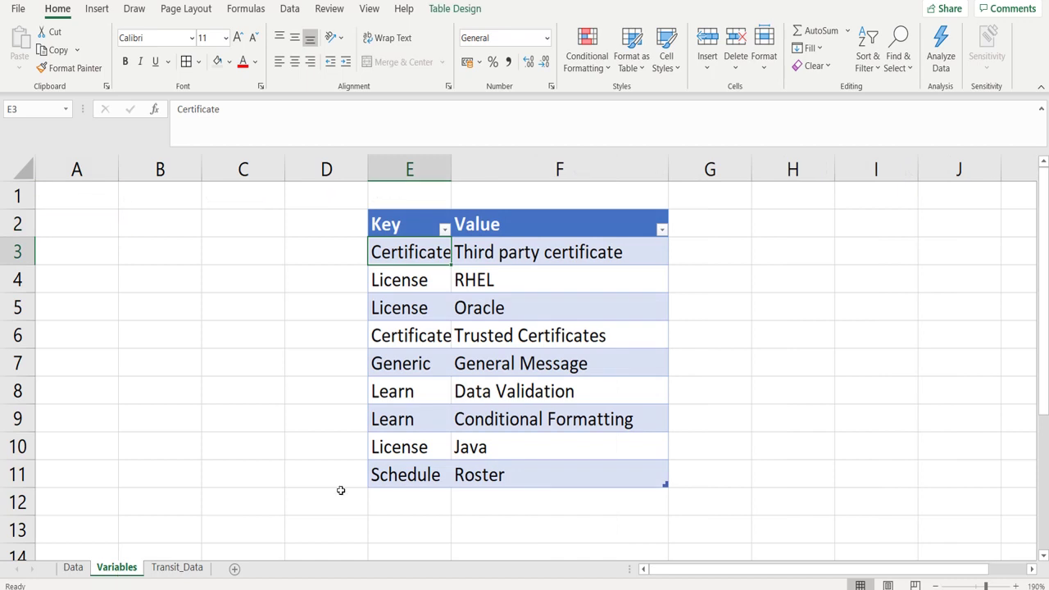
pyautogui.doubleClick(398, 502)
pyautogui.write('Tes')
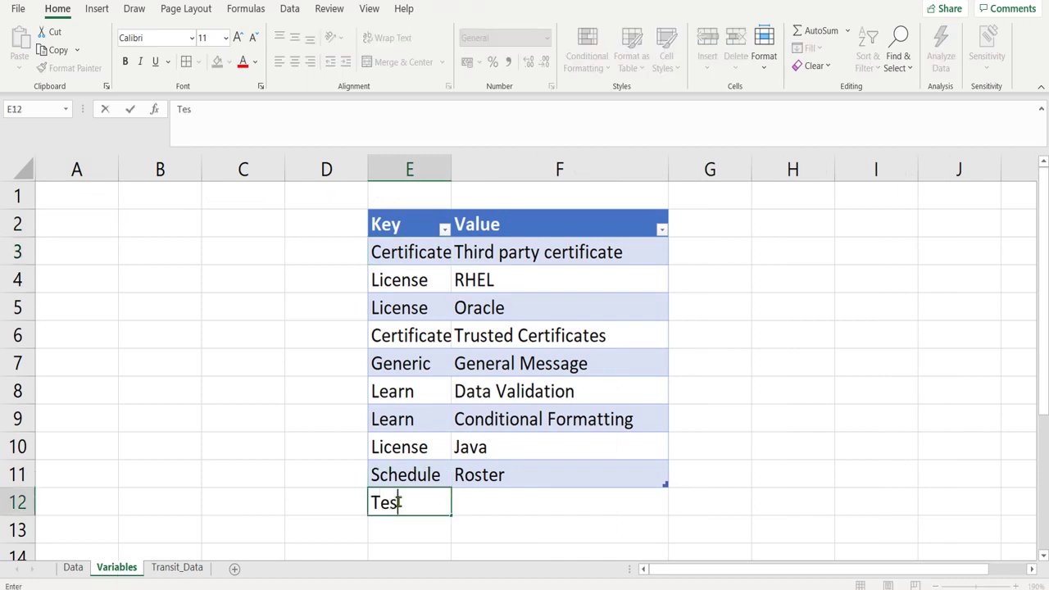
pyautogui.write('t')
pyautogui.press('Tab')
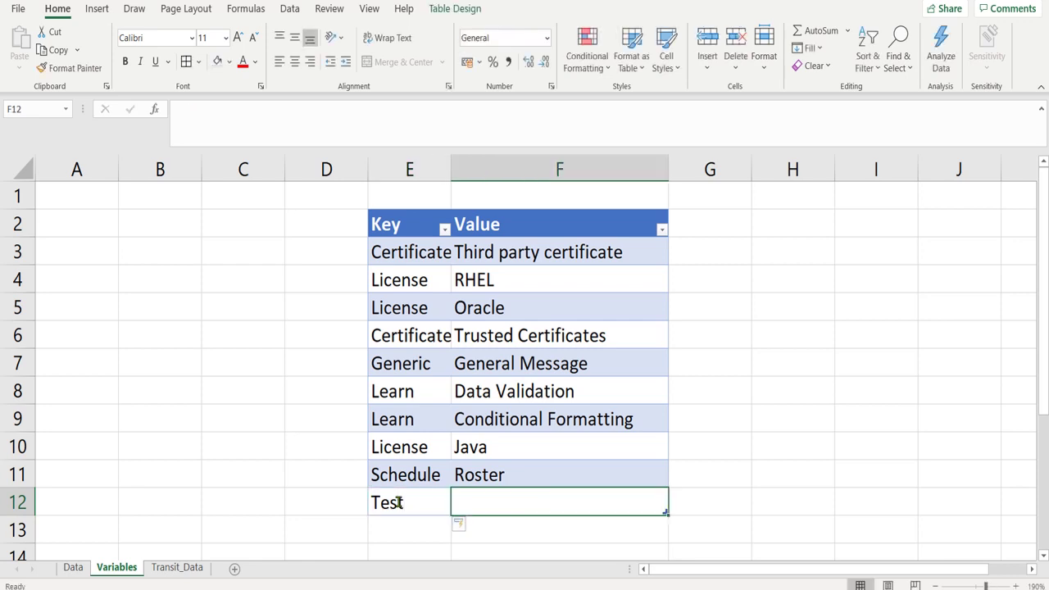
pyautogui.click(170, 567)
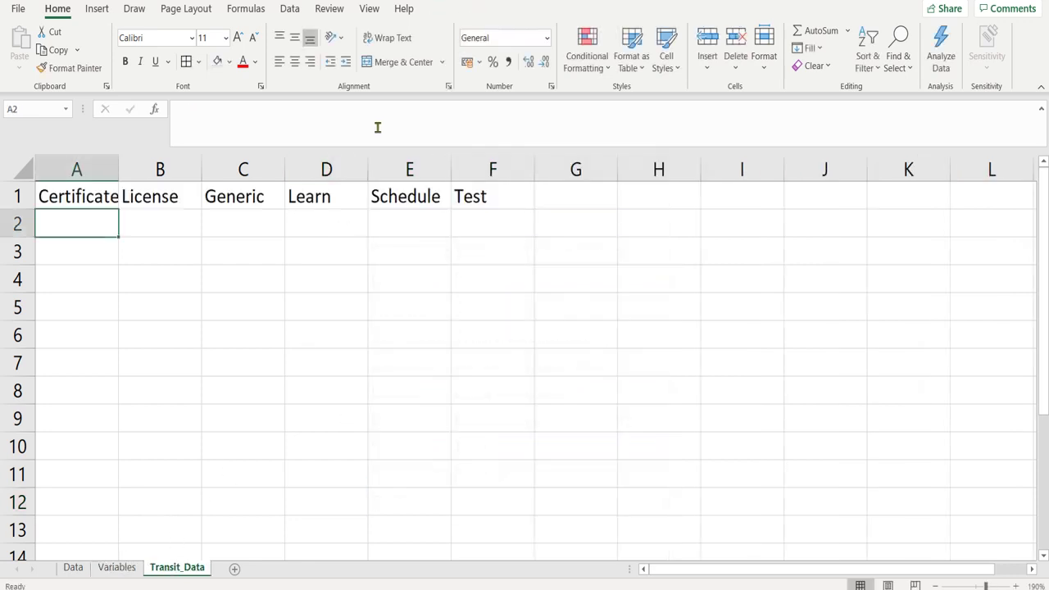
# Step: Delete the Test row from the Variables sheet's table and fit column A of the Transit_Data sheet to its contents
pyautogui.click(114, 567)
pyautogui.click(420, 502)
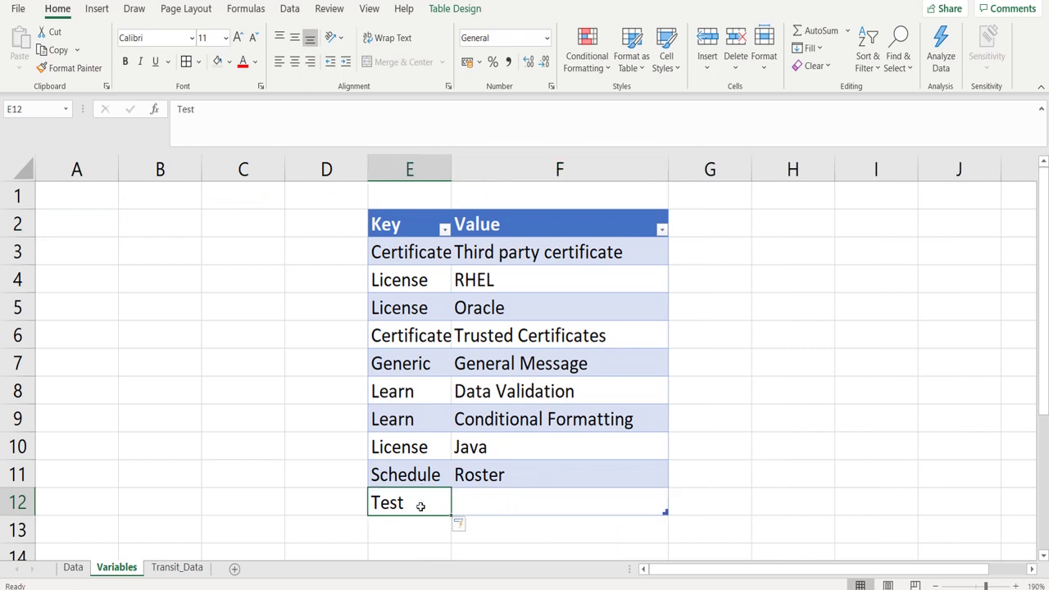
pyautogui.rightClick(422, 505)
pyautogui.moveTo(534, 235)
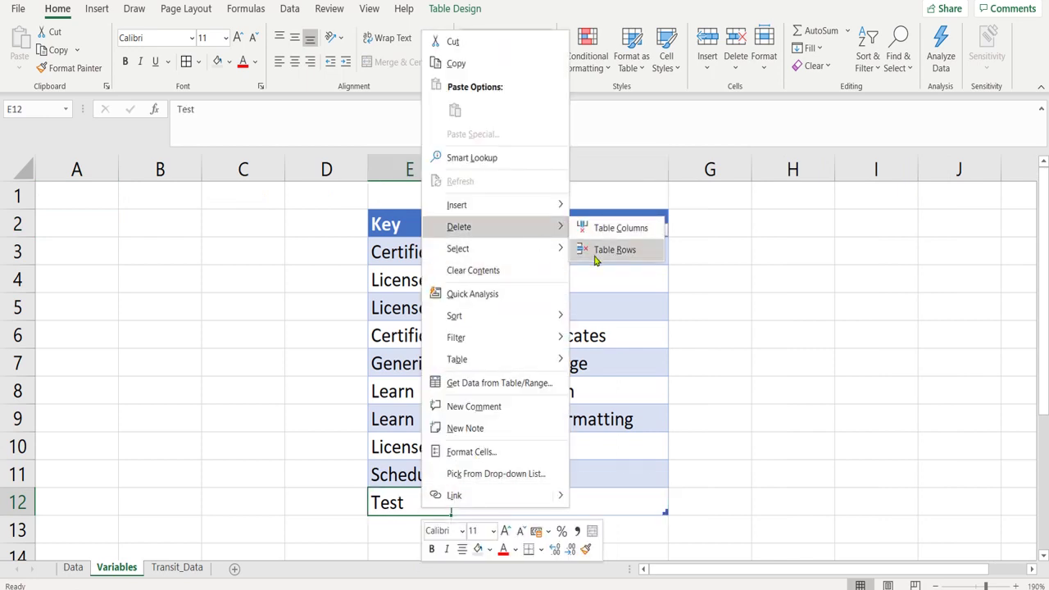
pyautogui.click(597, 251)
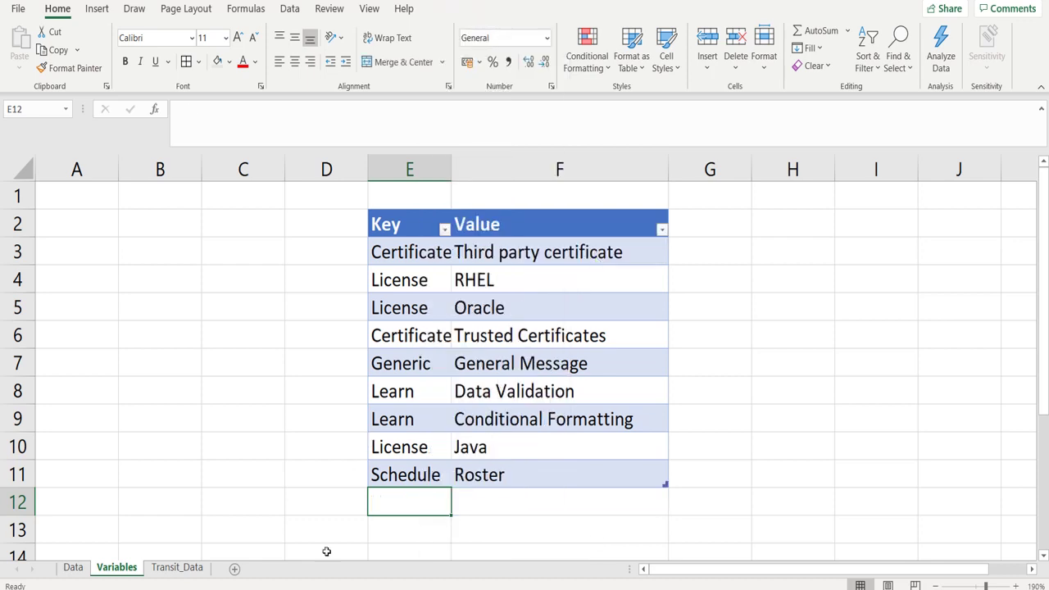
pyautogui.click(177, 567)
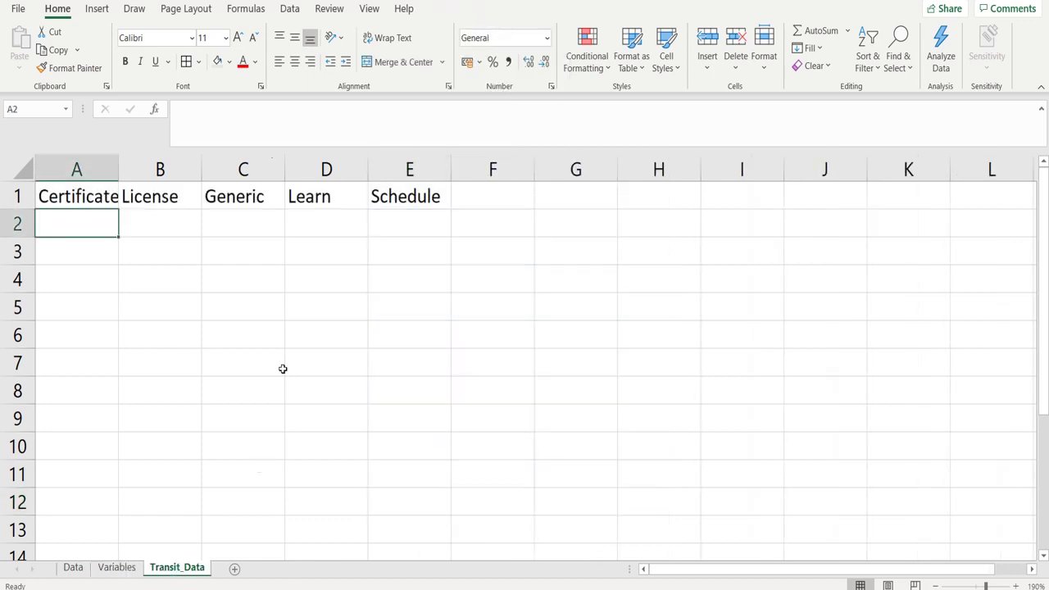
pyautogui.doubleClick(118, 170)
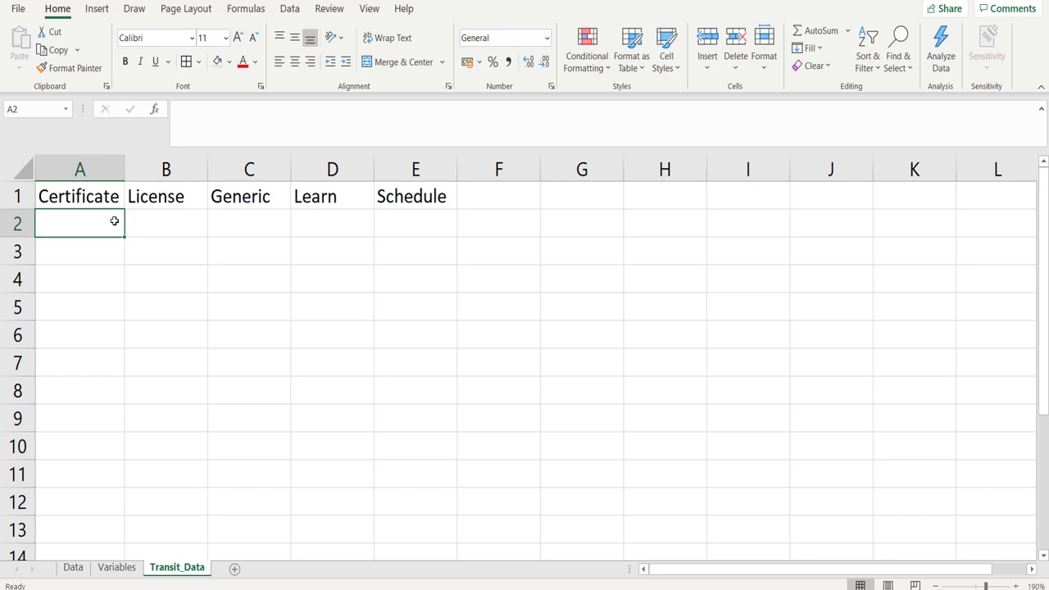
pyautogui.click(309, 139)
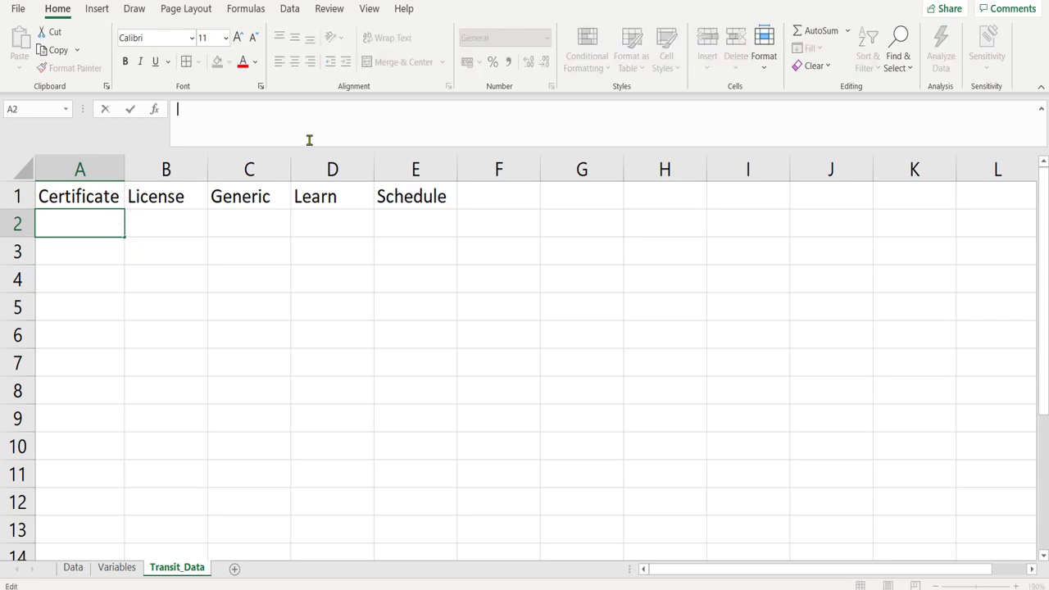
pyautogui.click(132, 227)
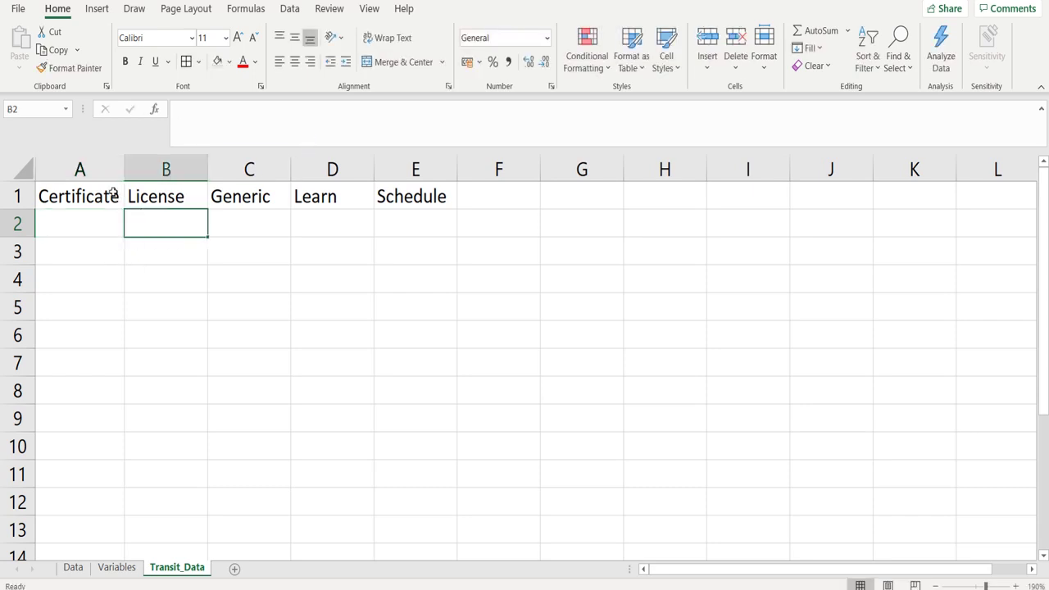
pyautogui.click(83, 223)
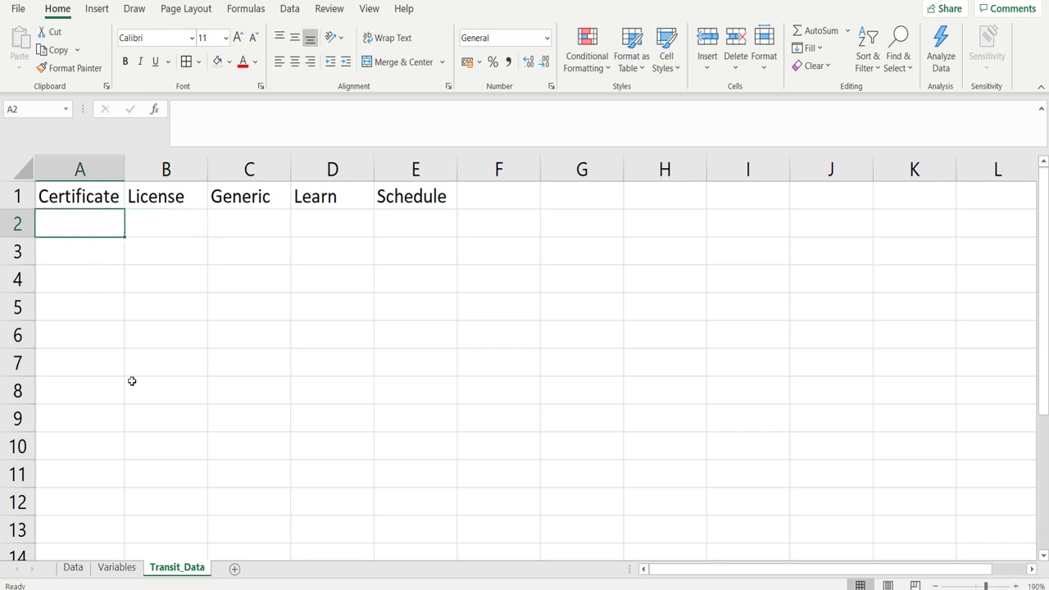
pyautogui.click(167, 230)
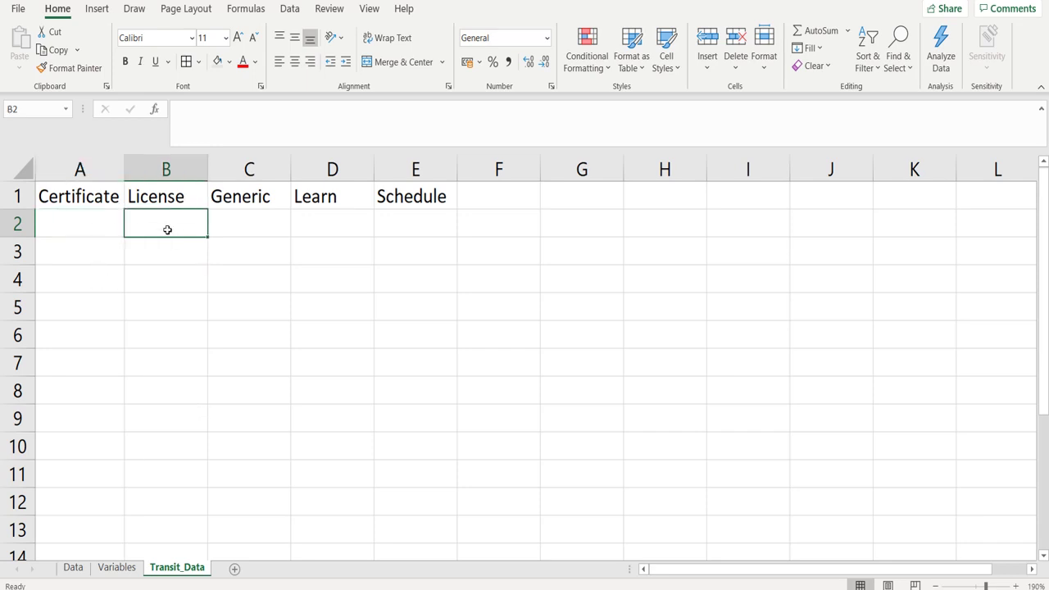
# Step: In A2 of Transit_Data, begin a FILTER formula with the Variables table's Value column as the array: =FILTER(KeyValue[Value]
pyautogui.click(95, 225)
pyautogui.click(264, 131)
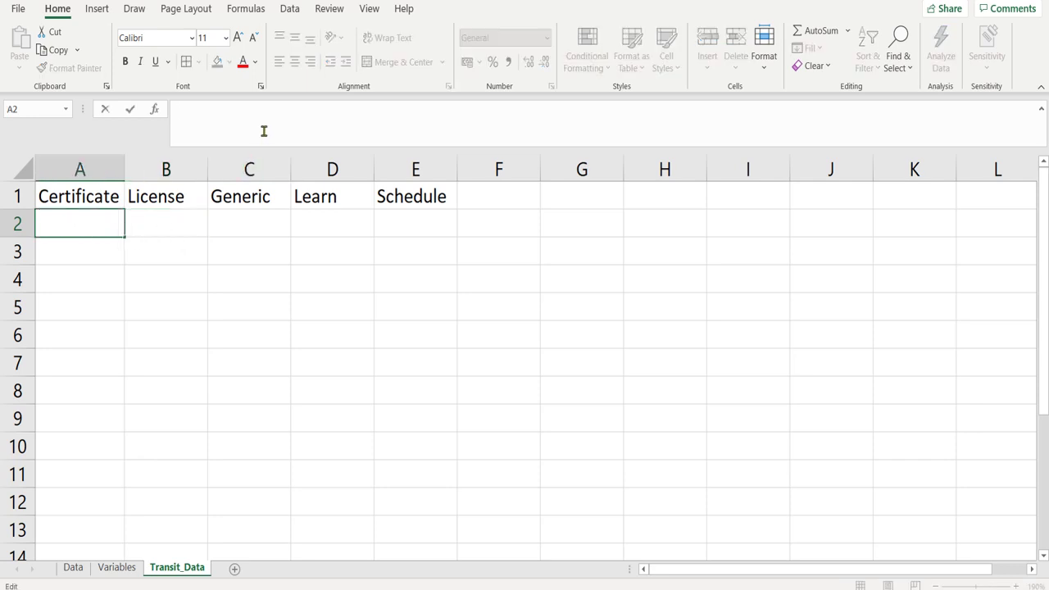
pyautogui.write('=FI')
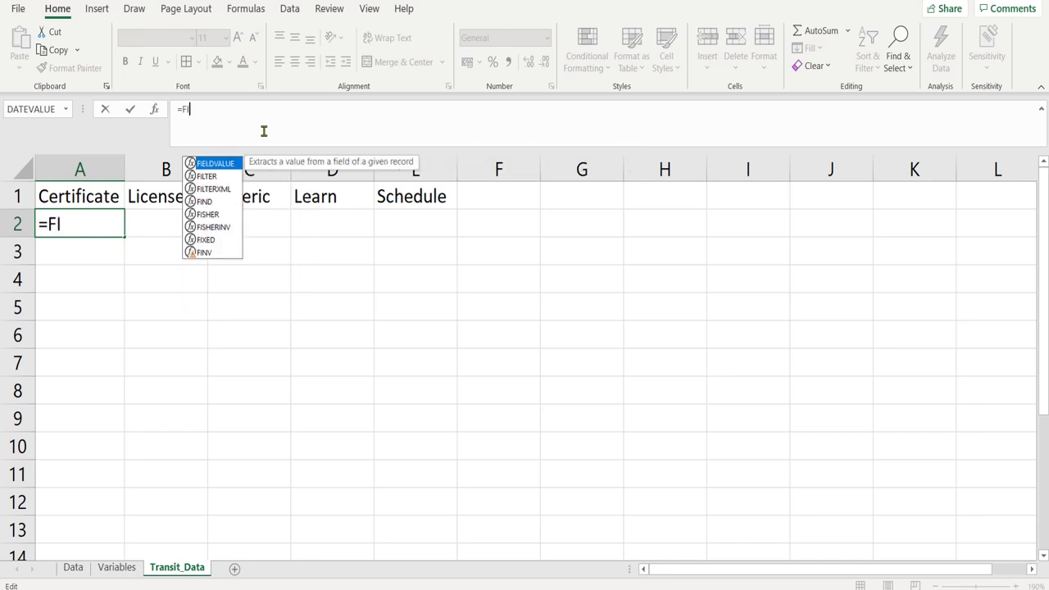
pyautogui.write('LTE')
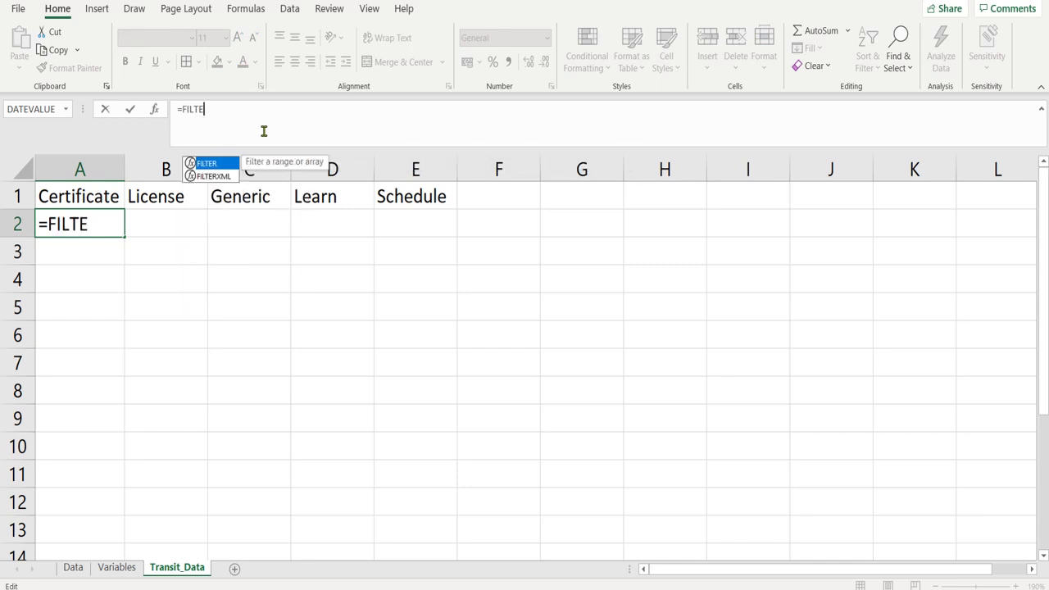
pyautogui.doubleClick(201, 163)
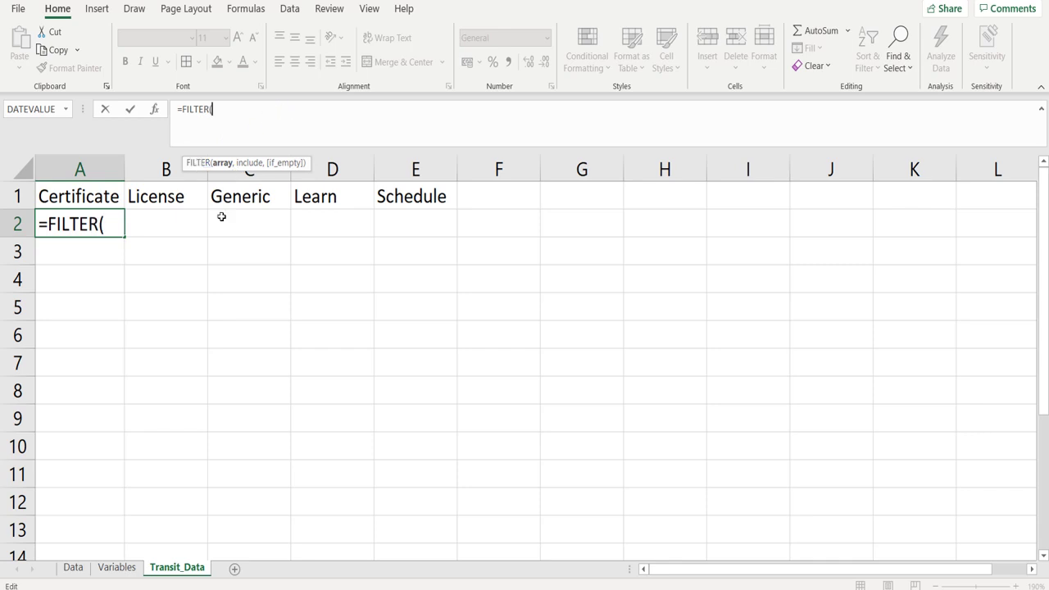
pyautogui.click(121, 567)
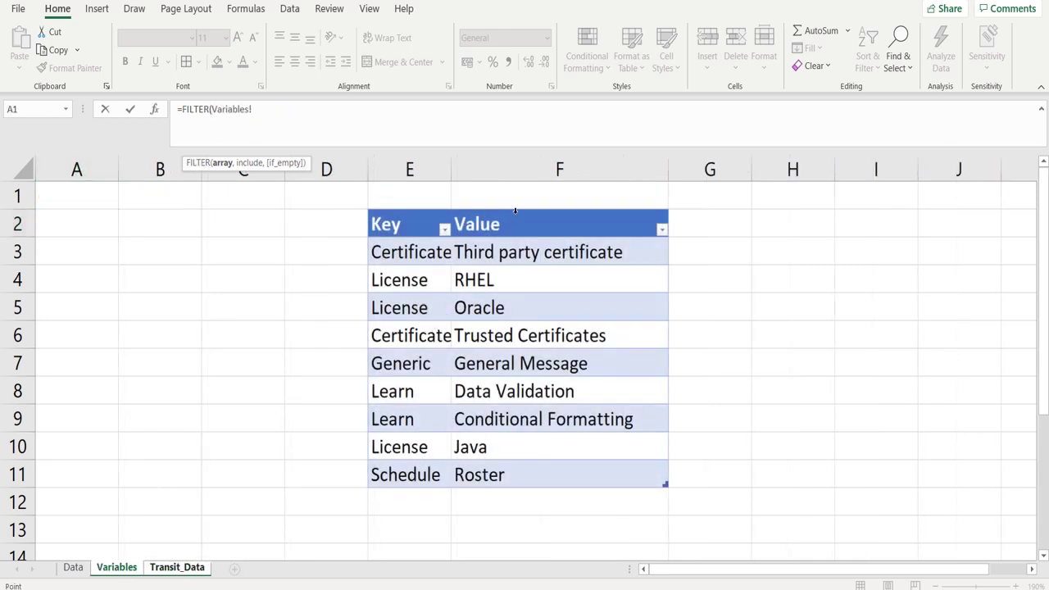
pyautogui.click(515, 217)
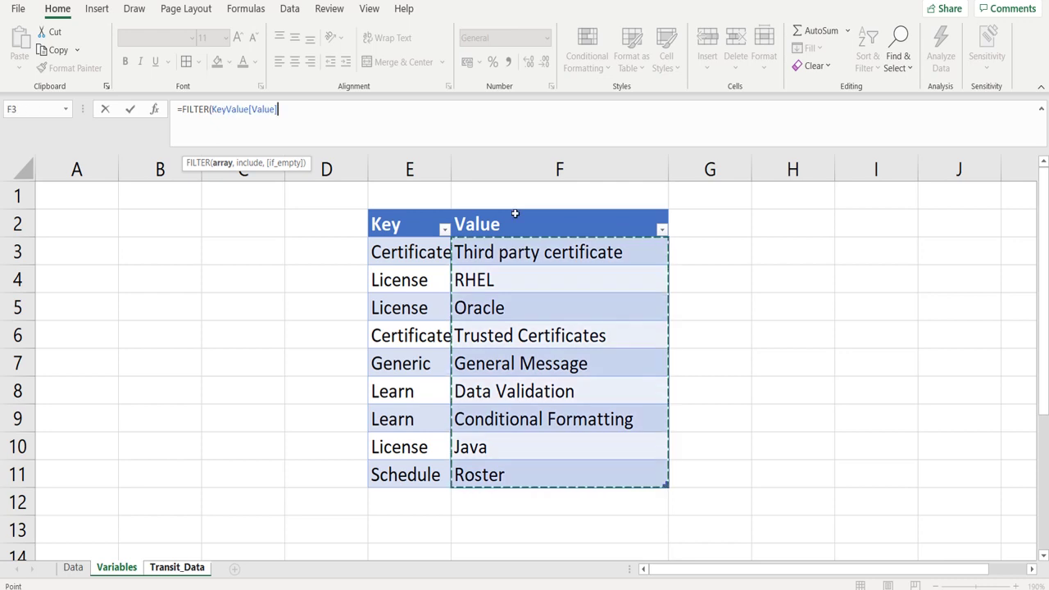
# Step: Lock the array's column reference by rewriting it as KeyValue[[Value]:[Value]] and move on to the include argument
pyautogui.click(278, 109)
pyautogui.write('[')
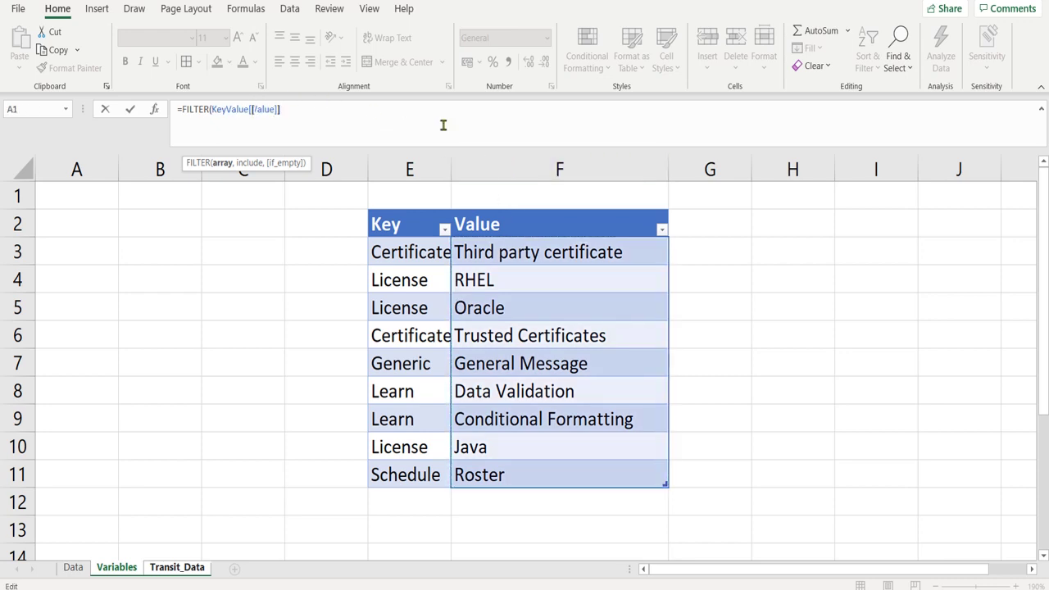
pyautogui.click(341, 107)
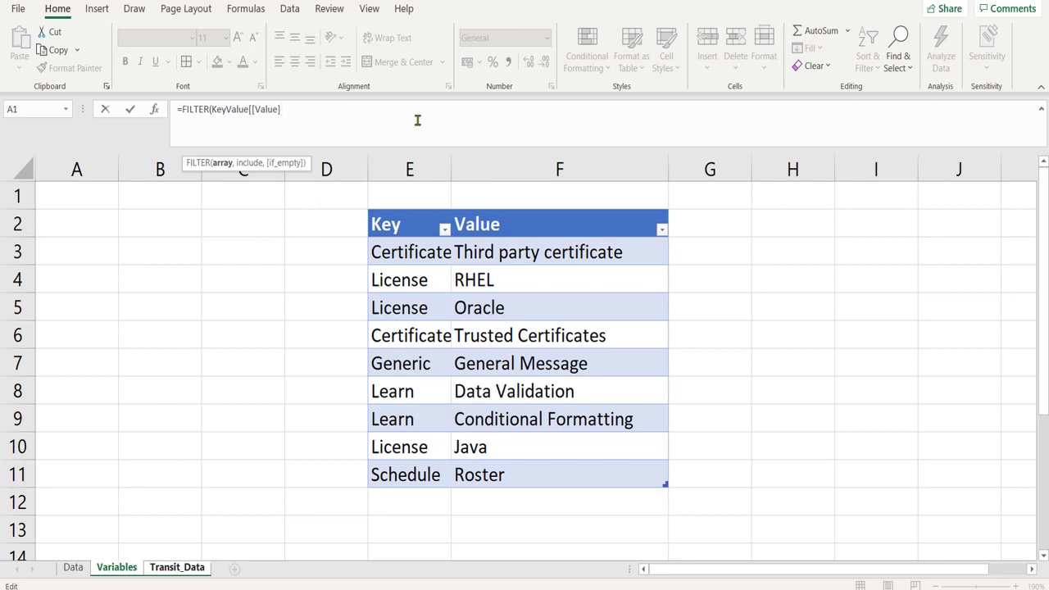
pyautogui.write(':[')
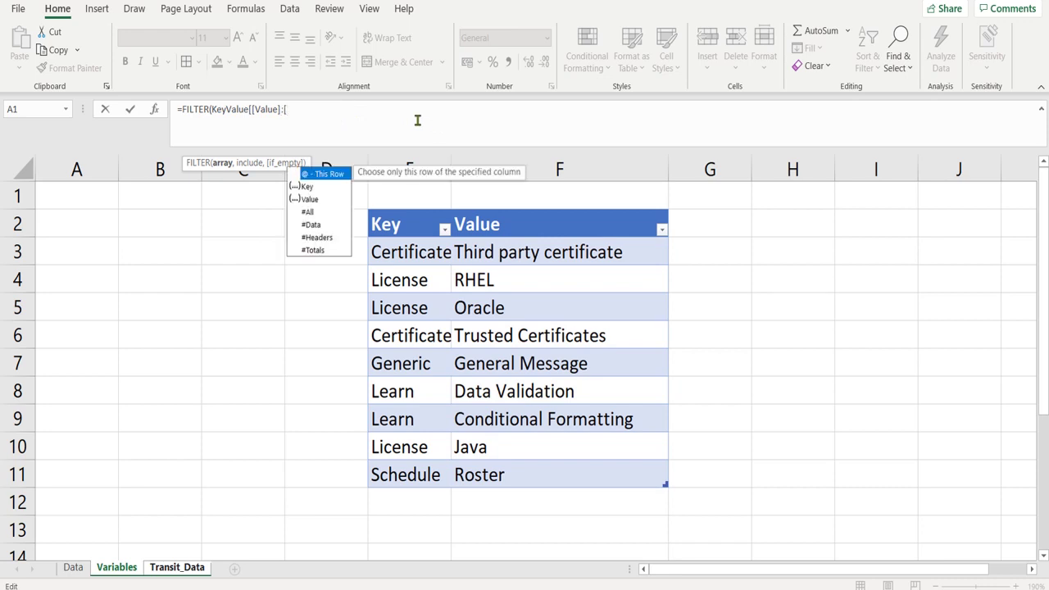
pyautogui.doubleClick(309, 199)
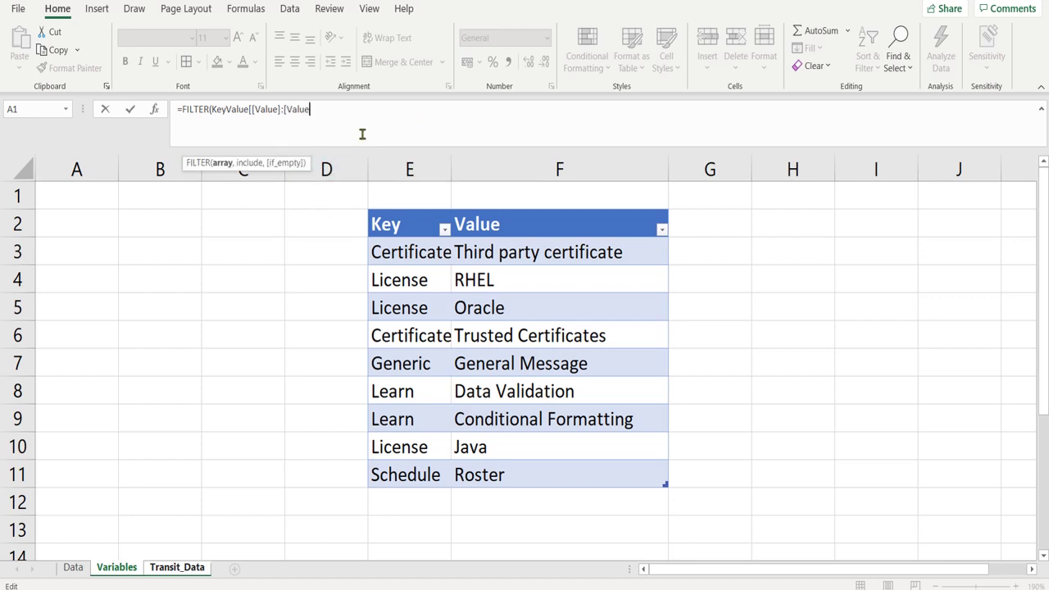
pyautogui.write(']')
pyautogui.write(']')
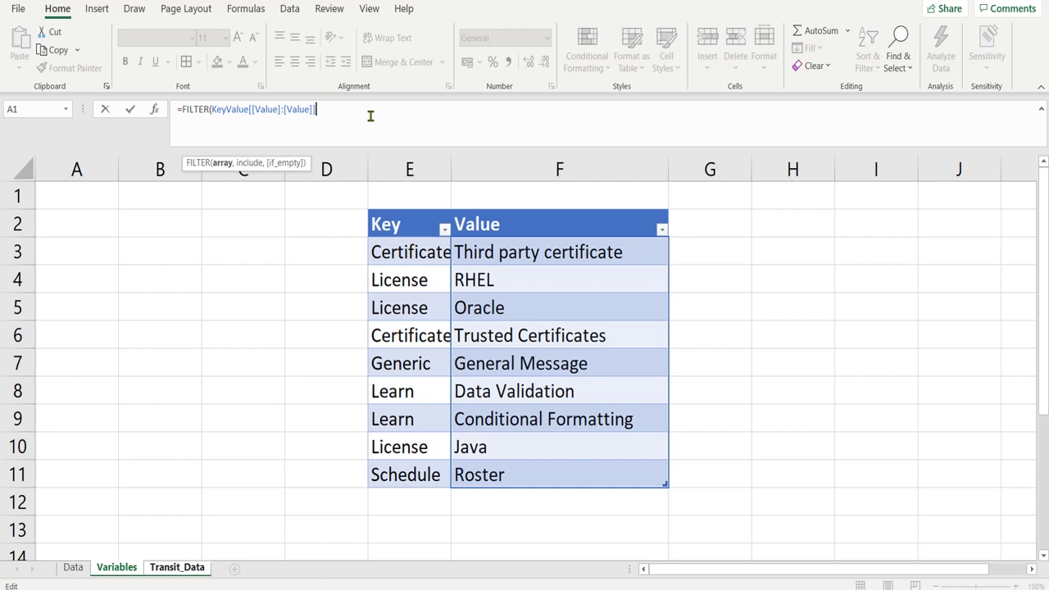
pyautogui.write(',')
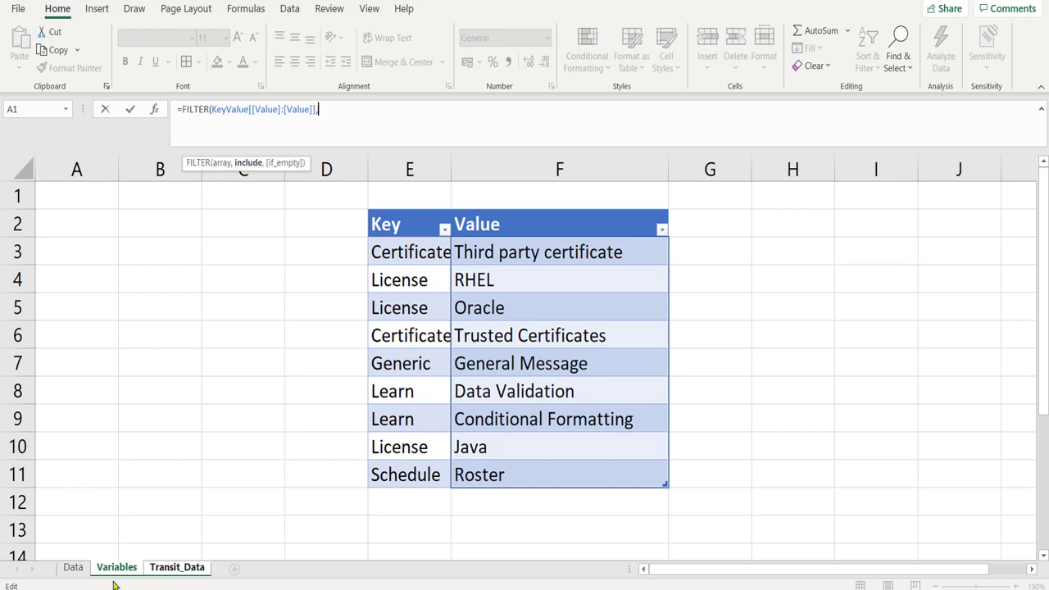
pyautogui.click(163, 568)
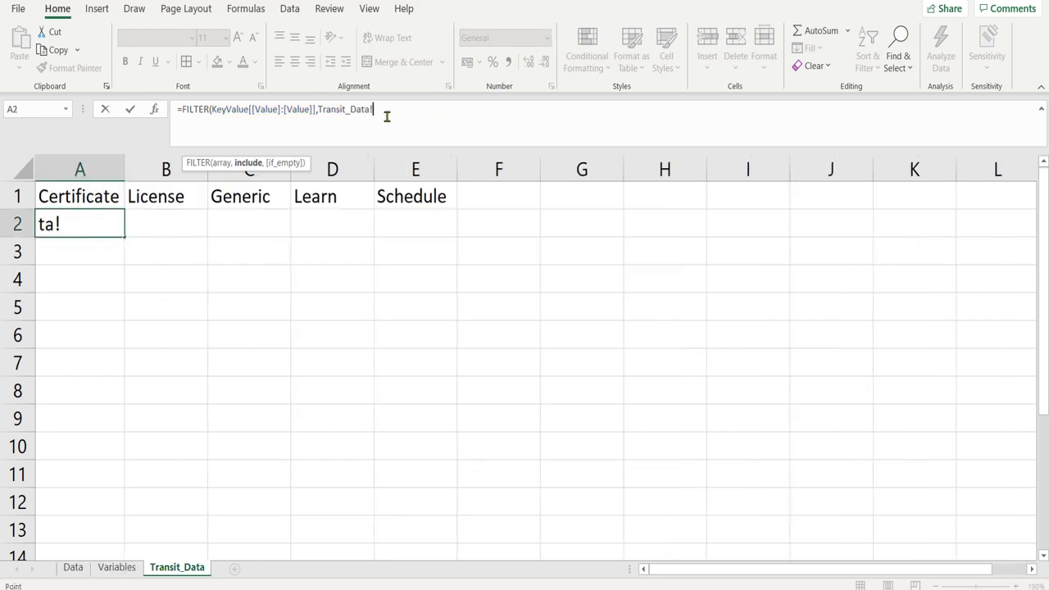
pyautogui.moveTo(373, 109); pyautogui.dragTo(318, 109)
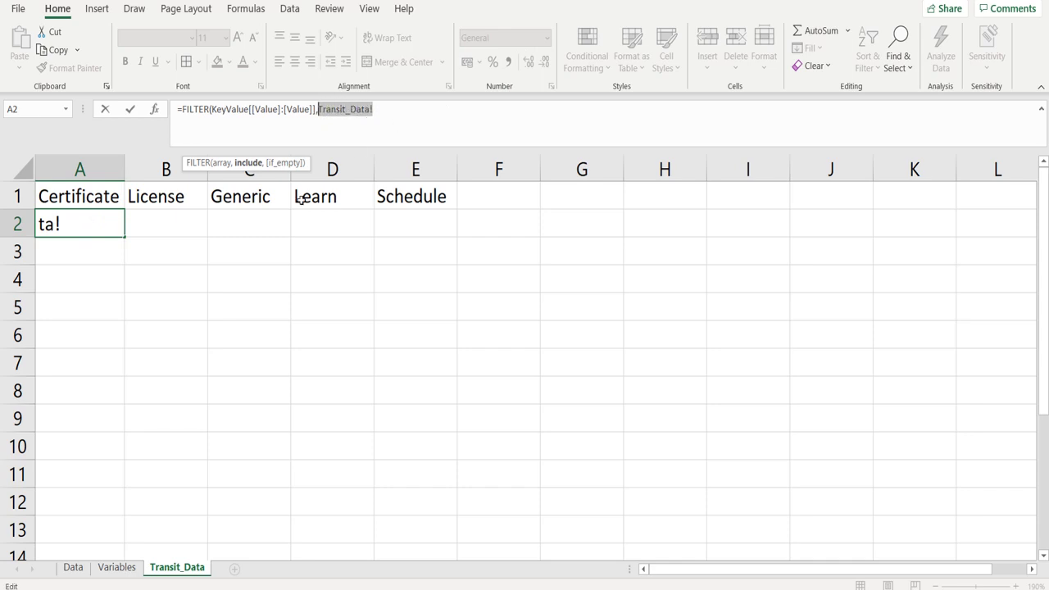
pyautogui.press('BackSpace')
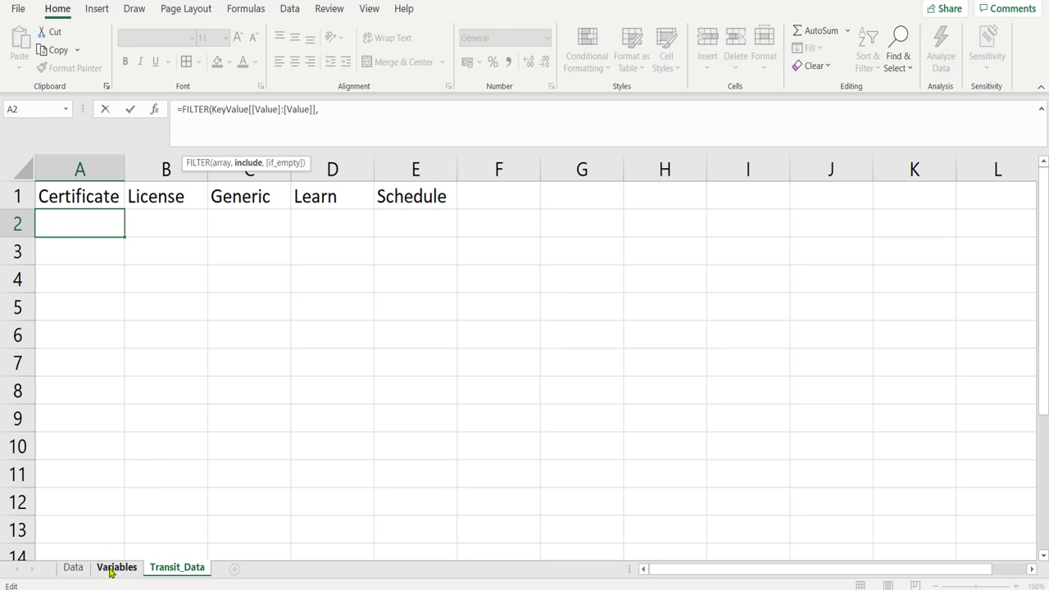
# Step: Begin the include condition with the Variables table's Key column as a locked reference, KeyValue[[Key]:[Key]]=
pyautogui.click(115, 567)
pyautogui.click(422, 216)
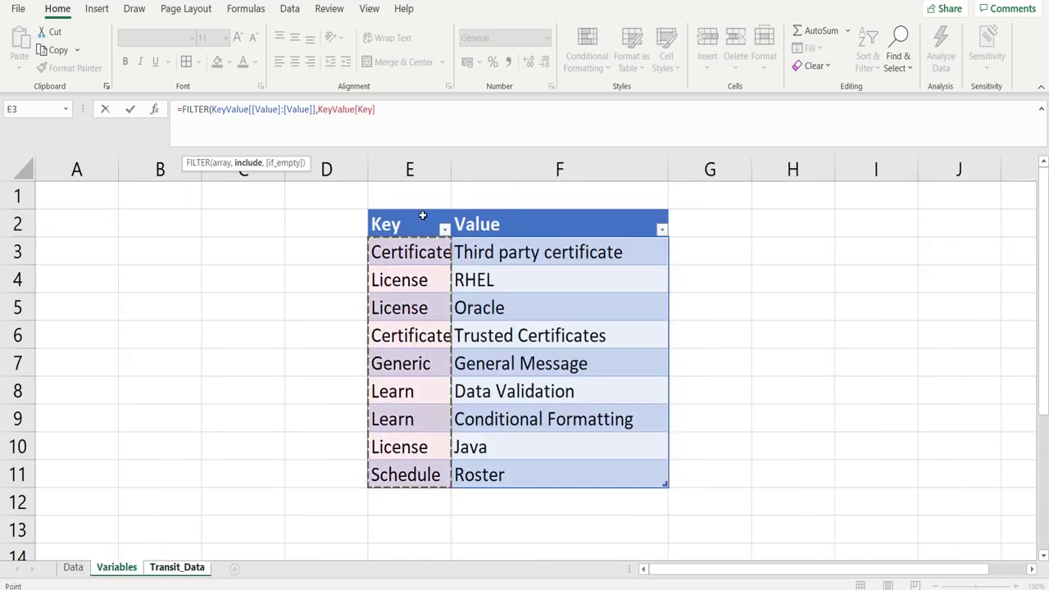
pyautogui.click(436, 120)
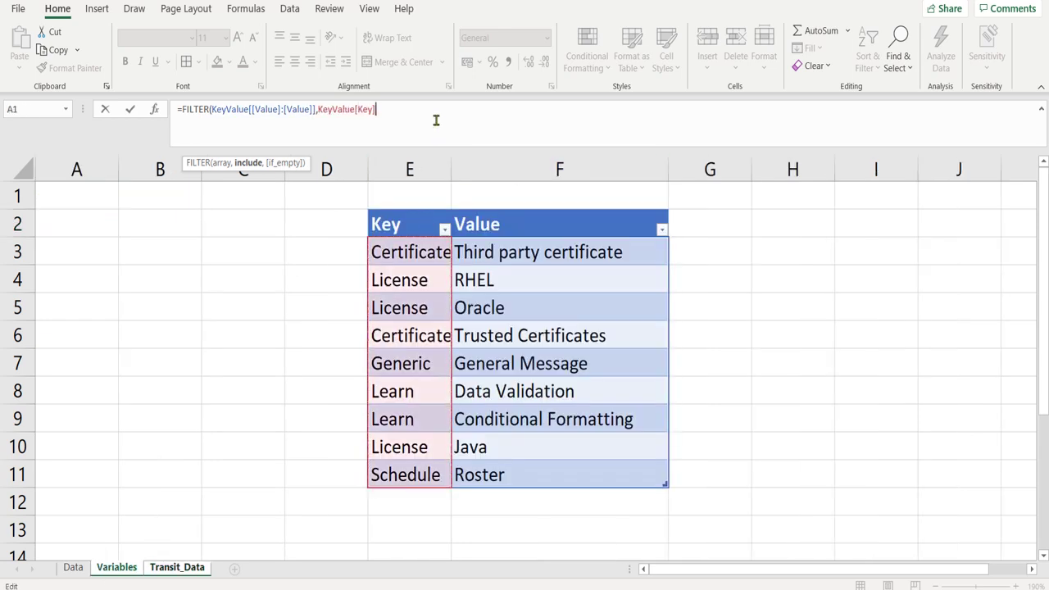
pyautogui.click(358, 110)
pyautogui.write('[')
pyautogui.press('Escape')
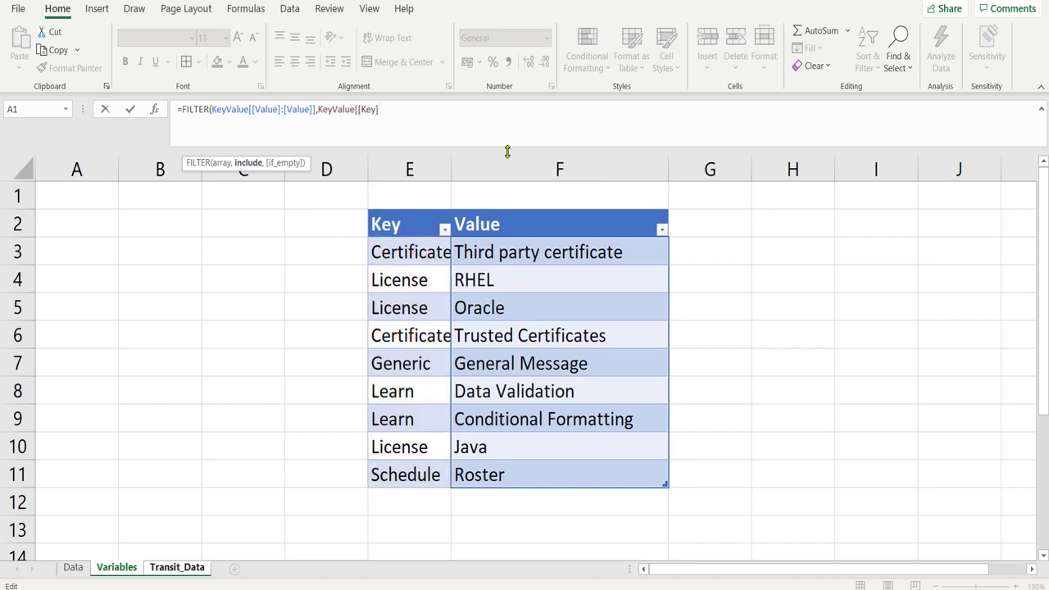
pyautogui.write(':[K')
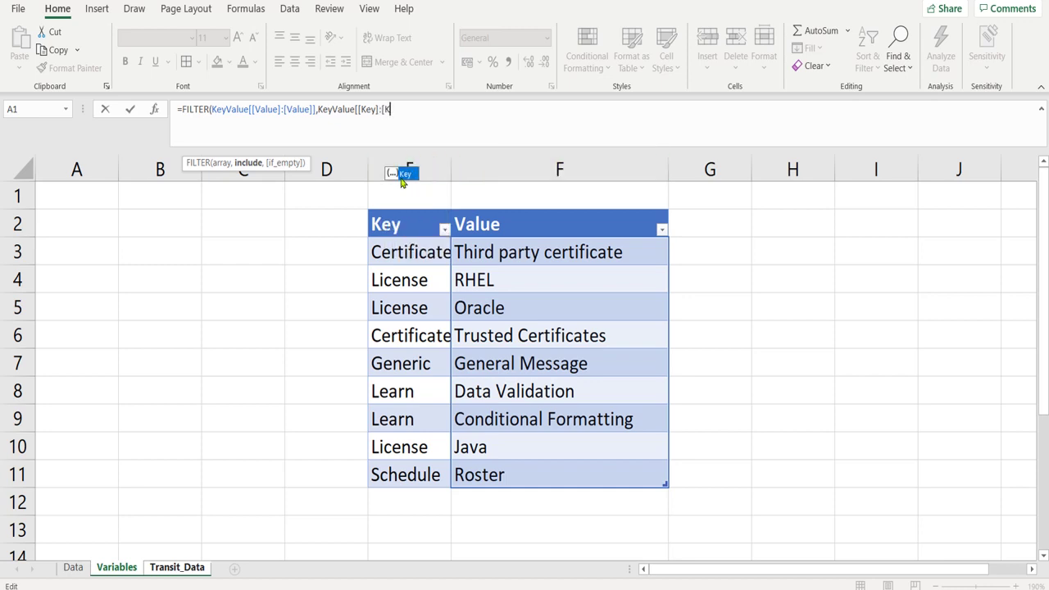
pyautogui.doubleClick(404, 174)
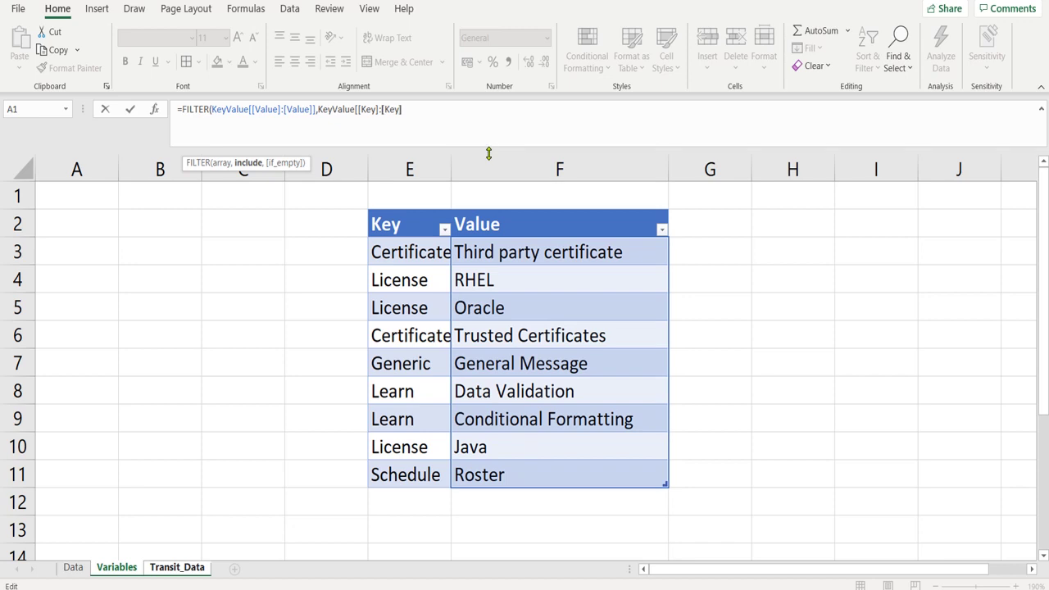
pyautogui.write(']]=')
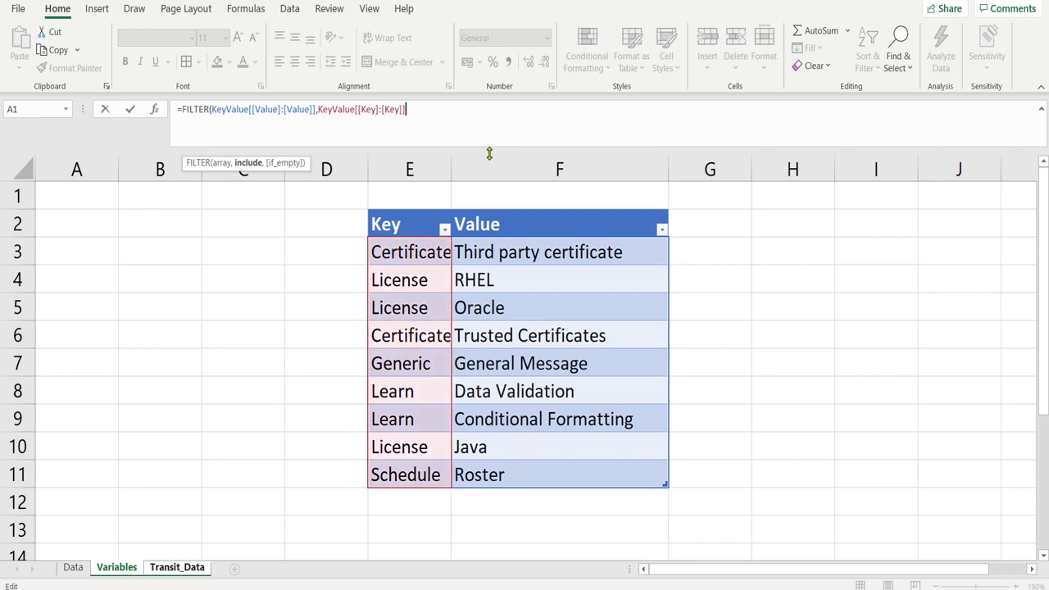
# Step: Complete the A2 formula's condition with the row-locked header reference Transit_Data!A$1, enter it, and fit column A to its contents
pyautogui.click(172, 567)
pyautogui.click(102, 199)
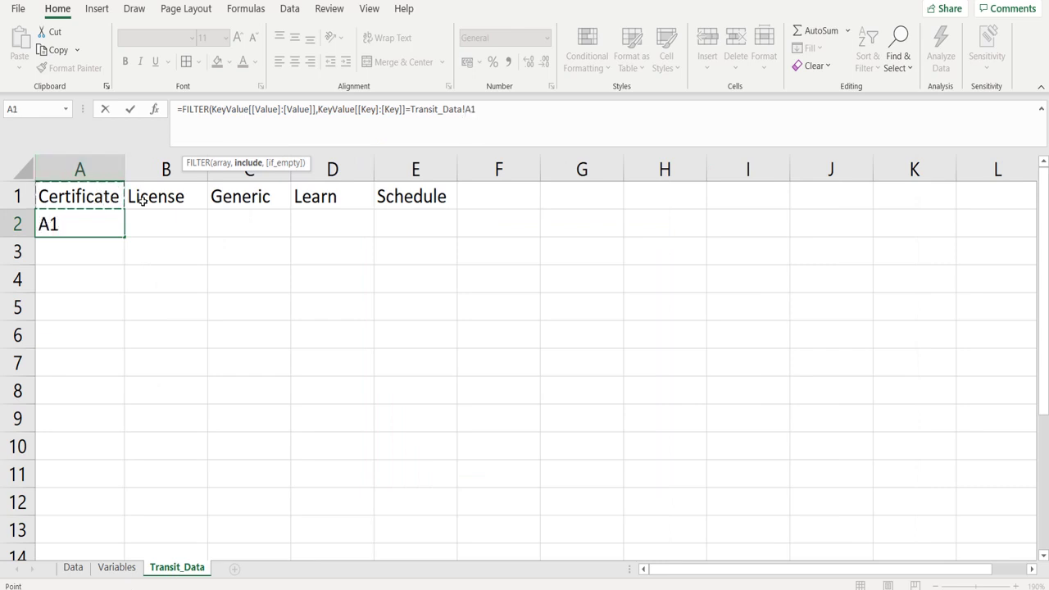
pyautogui.click(481, 109)
pyautogui.press('F4')
pyautogui.press('F4')
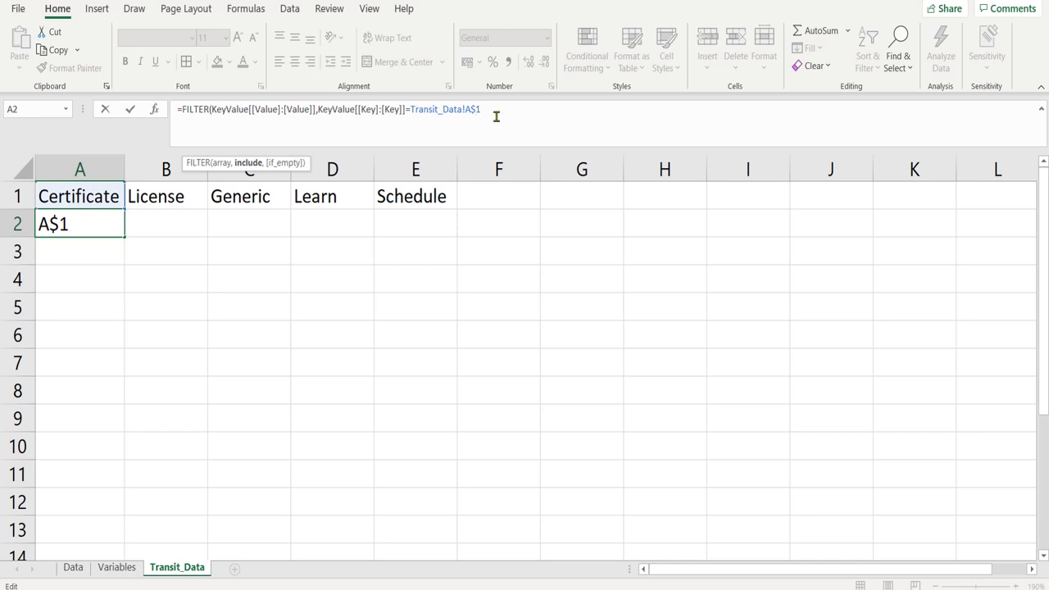
pyautogui.write(',')
pyautogui.press('BackSpace')
pyautogui.write(')')
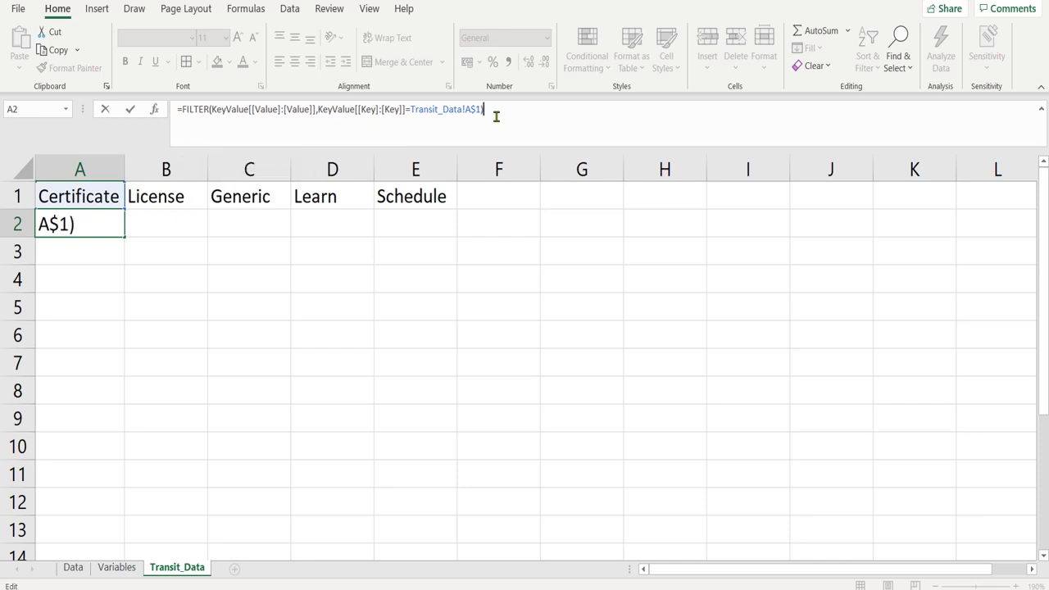
pyautogui.press('Return')
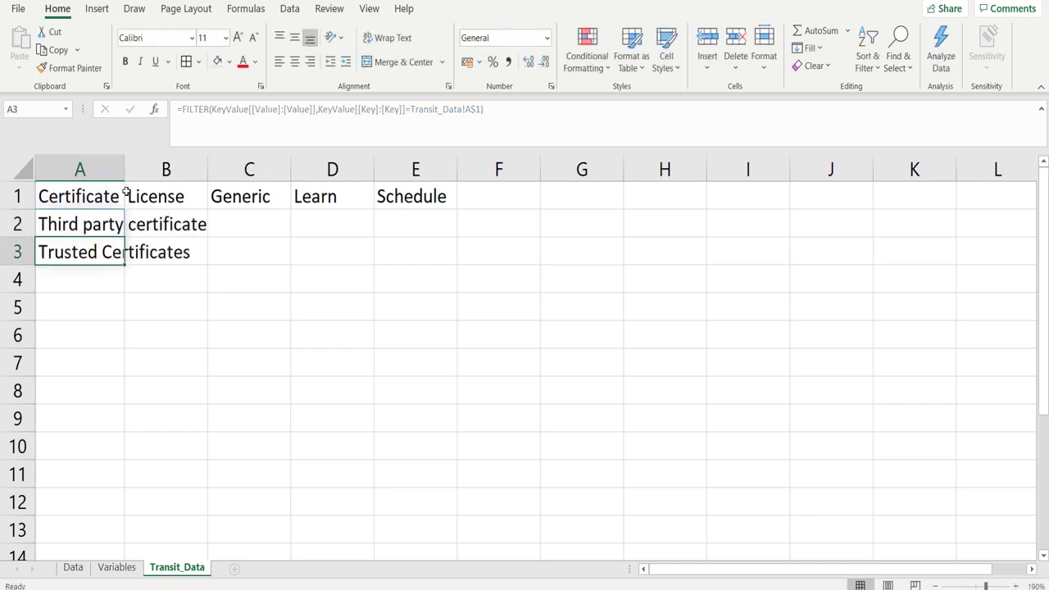
pyautogui.doubleClick(125, 165)
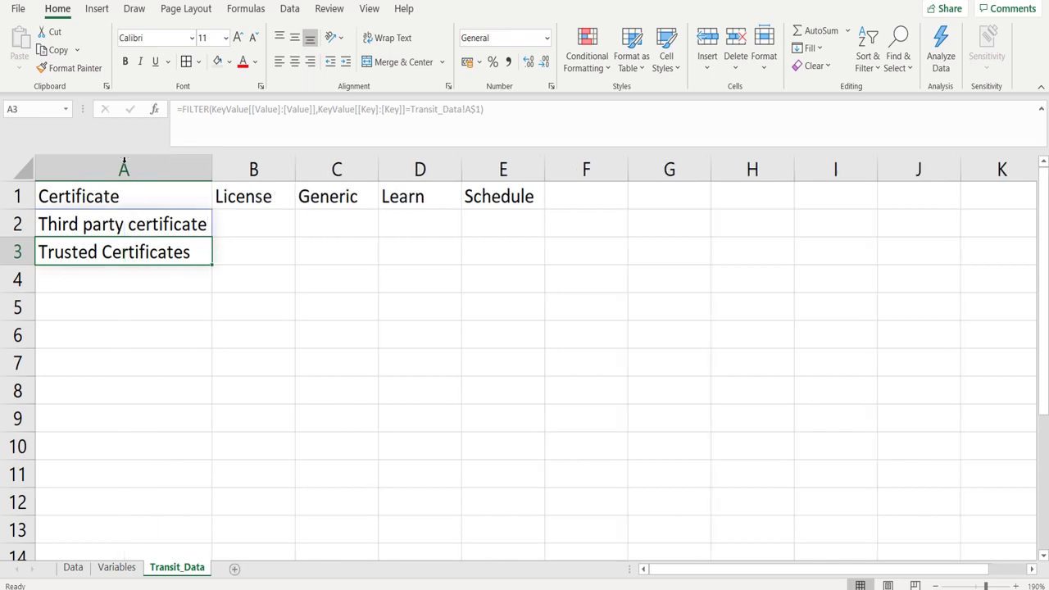
# Step: Try to fill the A2 FILTER formula across the whole block A2:L10 at once, and undo the fill
pyautogui.click(141, 222)
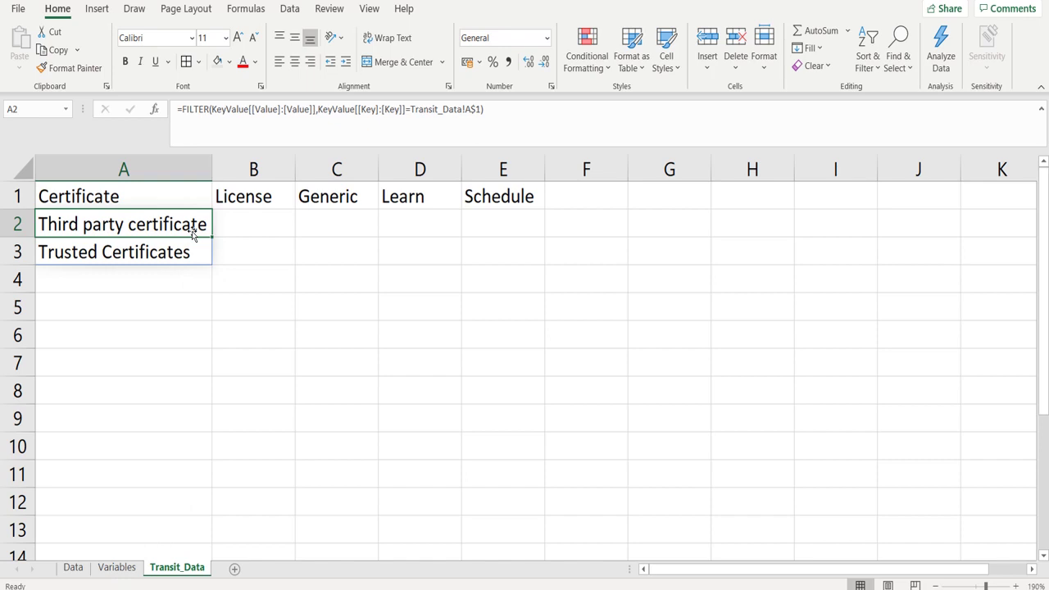
pyautogui.hotkey('shift', 'Down')
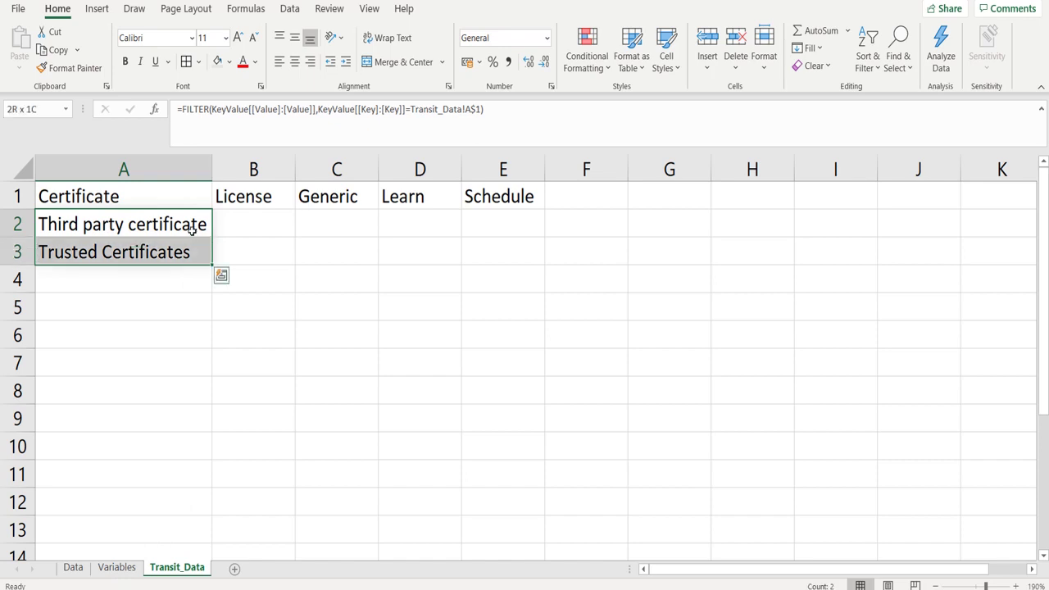
pyautogui.hotkey('shift', 'Down')
pyautogui.hotkey('shift', 'Down')
pyautogui.hotkey('shift', 'Down')
pyautogui.hotkey('shift', 'Down')
pyautogui.hotkey('shift', 'Down')
pyautogui.hotkey('shift', 'Down')
pyautogui.hotkey('shift', 'Down')
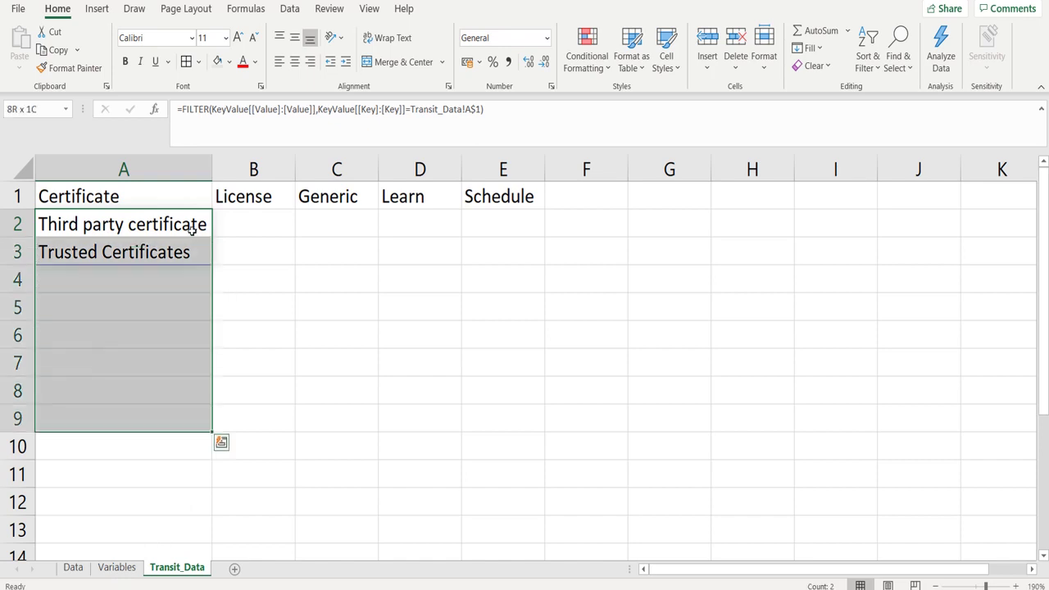
pyautogui.hotkey('shift', 'Right')
pyautogui.hotkey('shift', 'Right')
pyautogui.hotkey('shift', 'Right')
pyautogui.hotkey('shift', 'Right')
pyautogui.hotkey('shift', 'Right')
pyautogui.hotkey('shift', 'Right')
pyautogui.hotkey('shift', 'Right')
pyautogui.hotkey('shift', 'Right')
pyautogui.hotkey('shift', 'Right')
pyautogui.hotkey('shift', 'Right')
pyautogui.hotkey('shift', 'Right')
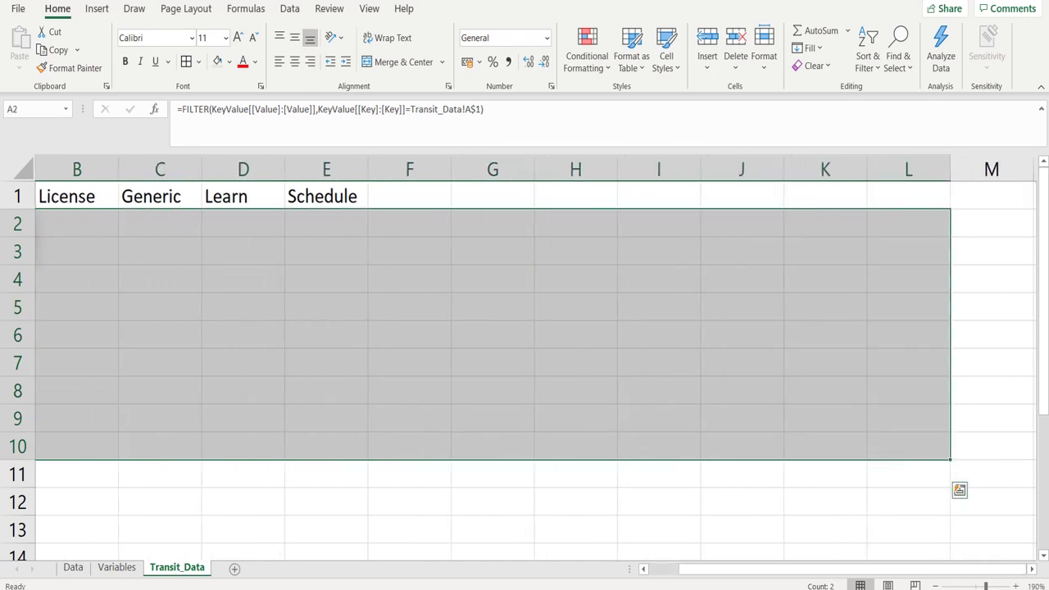
pyautogui.moveTo(678, 573); pyautogui.dragTo(668, 574)
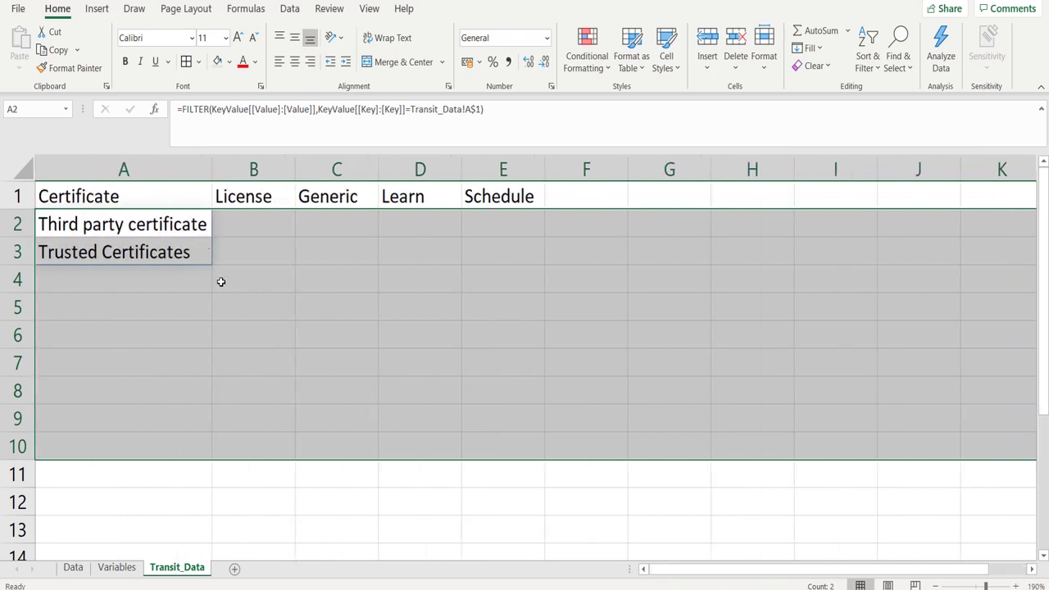
pyautogui.click(528, 114)
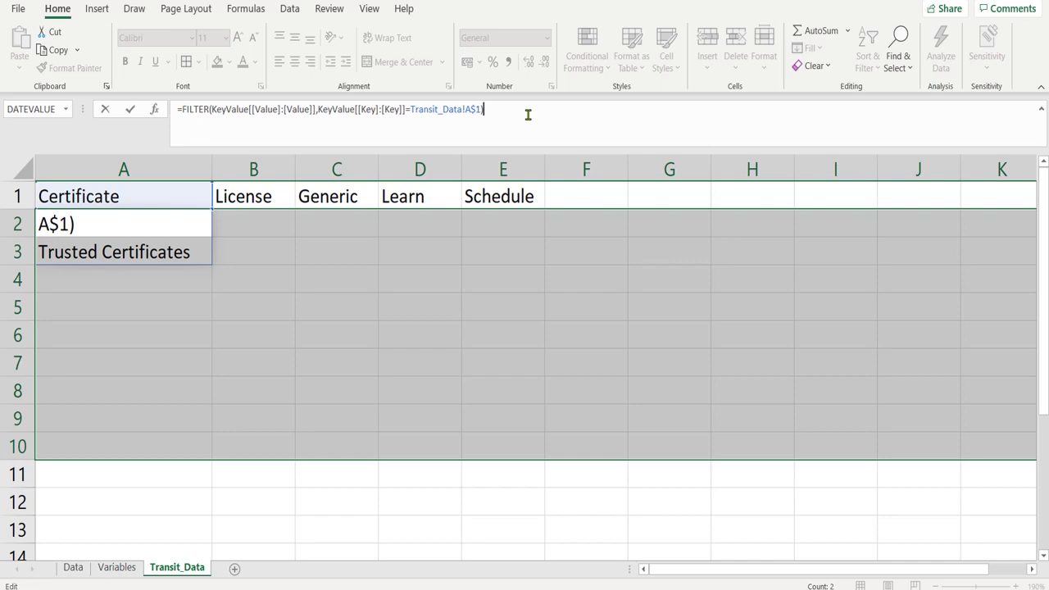
pyautogui.hotkey('ctrl', 'Return')
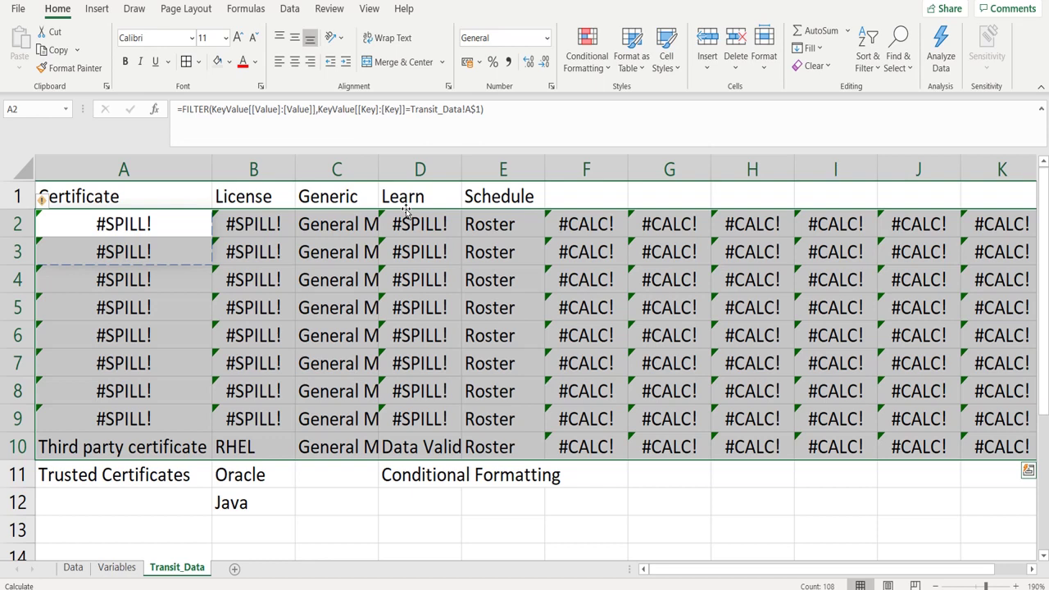
pyautogui.hotkey('ctrl', 'z')
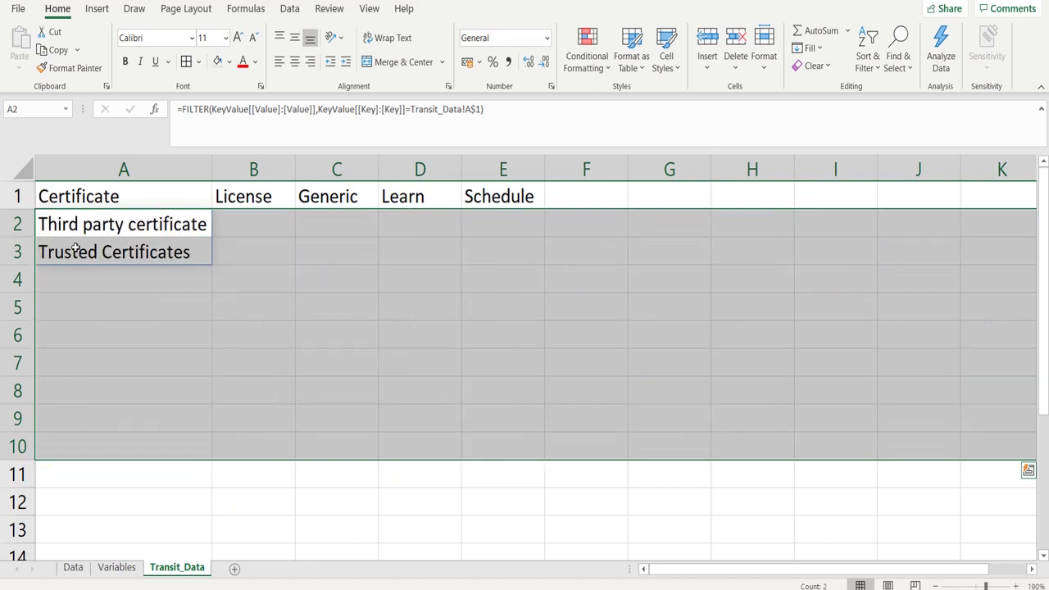
# Step: Try to fill the A2 FILTER formula across row 2 only, from A2 to L2
pyautogui.click(123, 223)
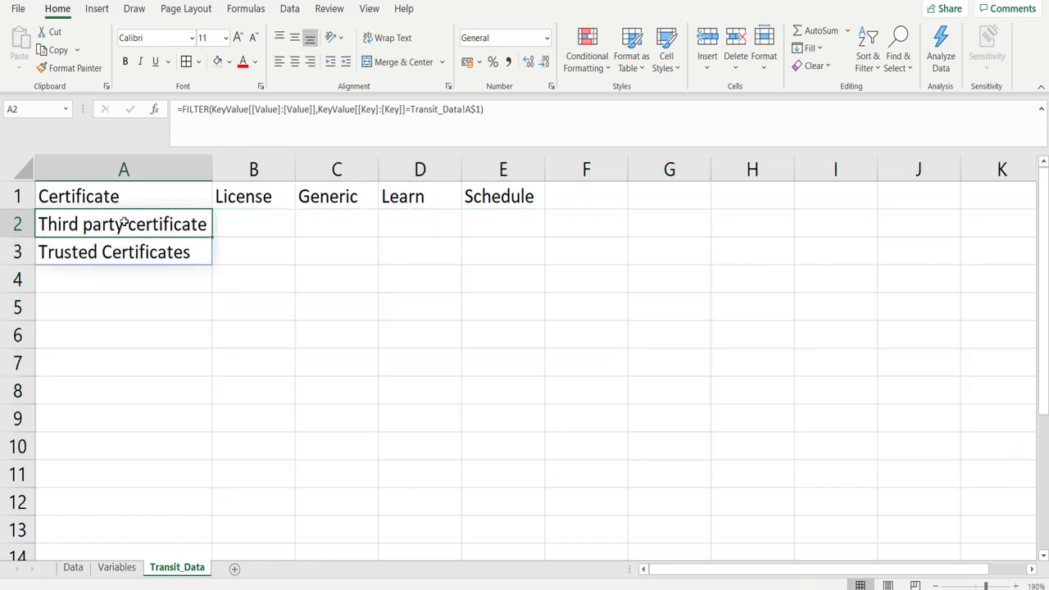
pyautogui.hotkey('shift', 'Right')
pyautogui.hotkey('shift', 'Right')
pyautogui.hotkey('shift', 'Right')
pyautogui.hotkey('shift', 'Right')
pyautogui.hotkey('shift', 'Right')
pyautogui.hotkey('shift', 'Right')
pyautogui.hotkey('shift', 'Right')
pyautogui.hotkey('shift', 'Right')
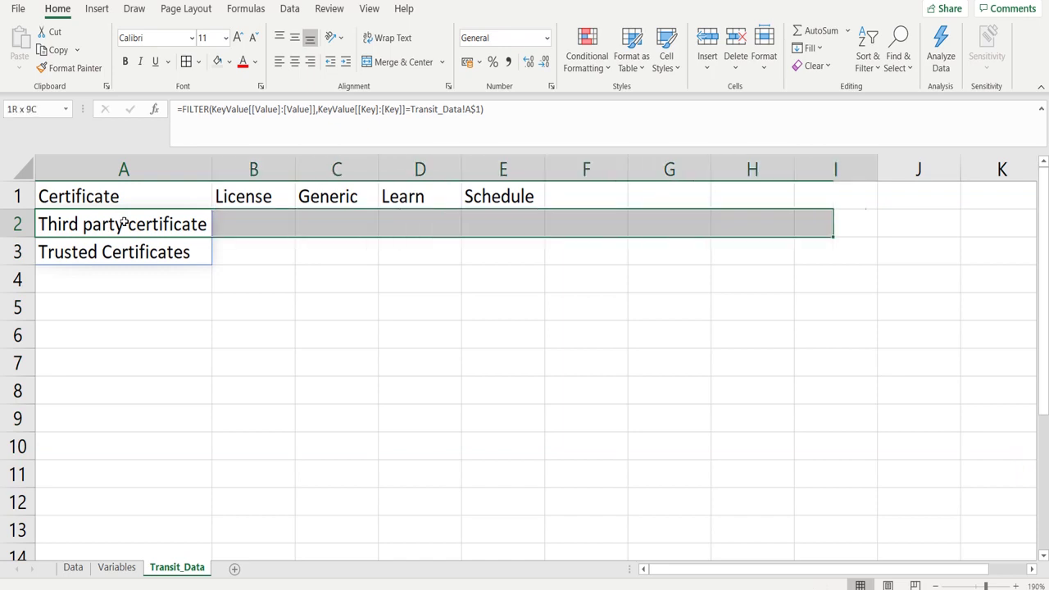
pyautogui.hotkey('shift', 'Right')
pyautogui.hotkey('shift', 'Right')
pyautogui.hotkey('shift', 'Right')
pyautogui.hotkey('shift', 'Right')
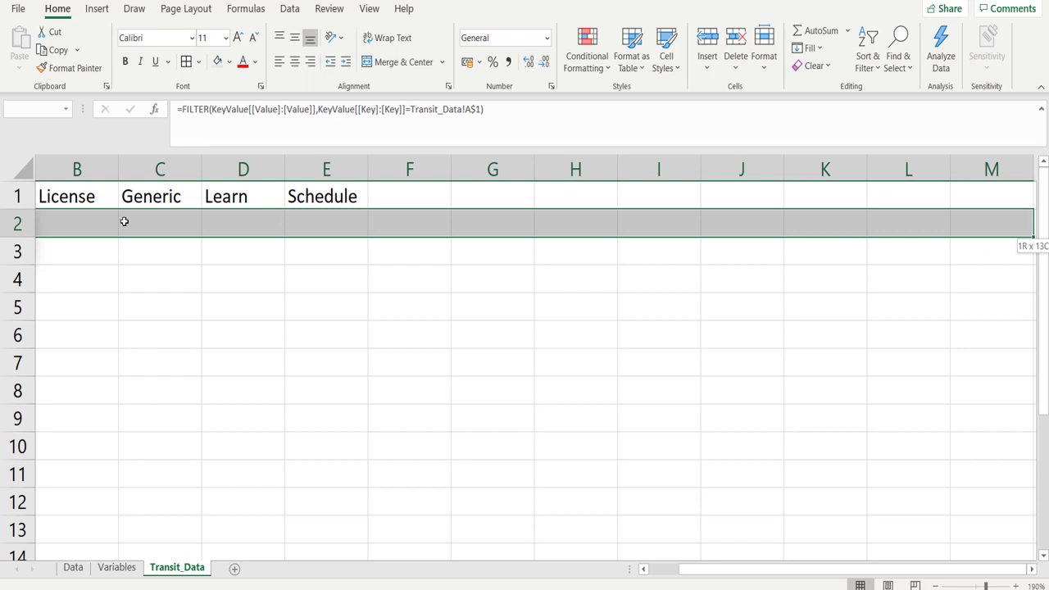
pyautogui.hotkey('shift', 'Left')
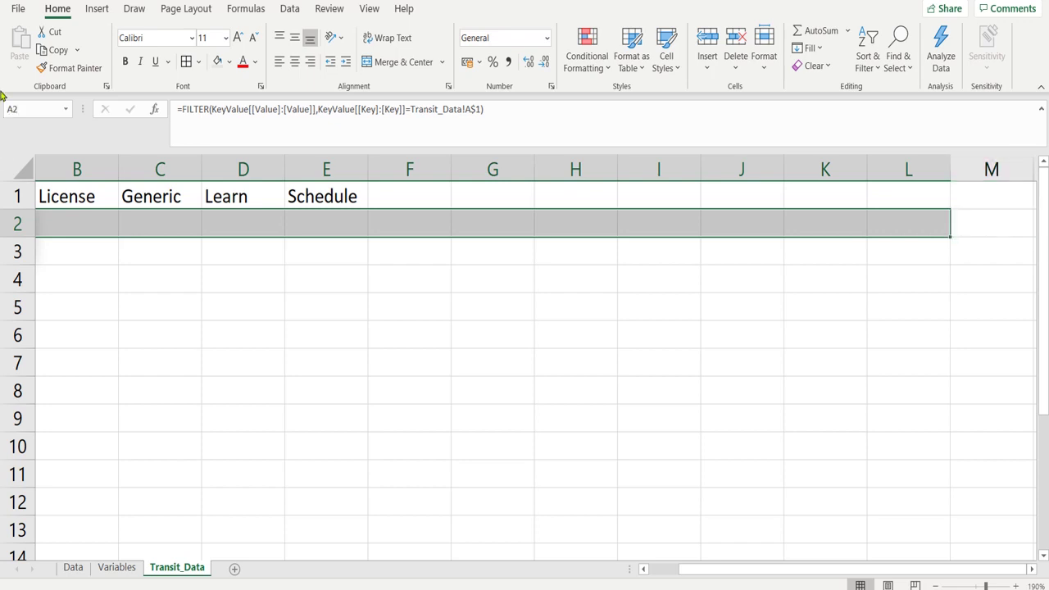
pyautogui.click(528, 127)
pyautogui.press('Return')
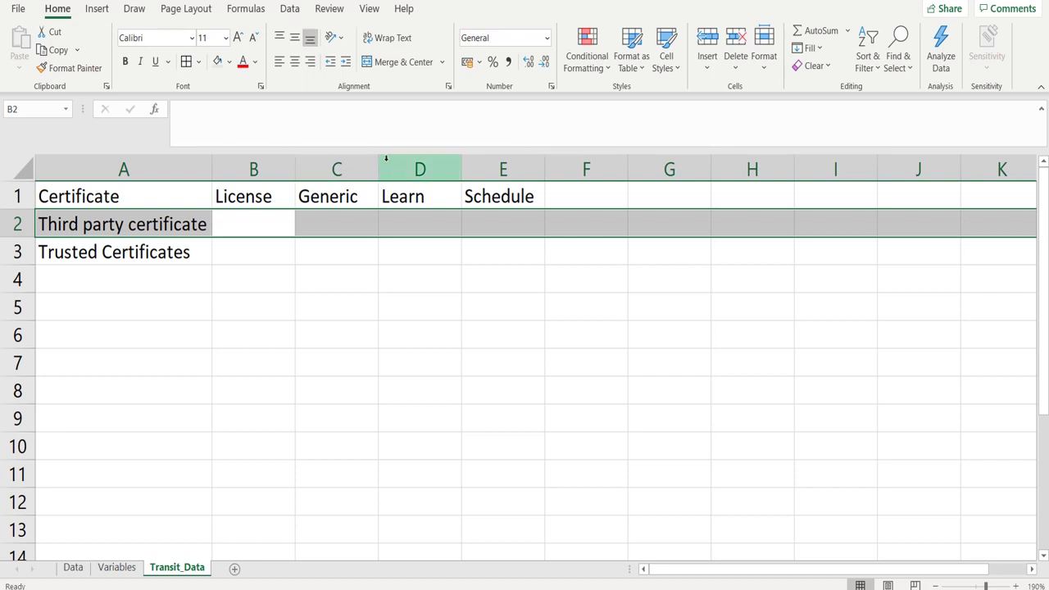
# Step: Fill the A2 FILTER formula across A2:M2 in a single entry and inspect the formula in F2
pyautogui.click(144, 220)
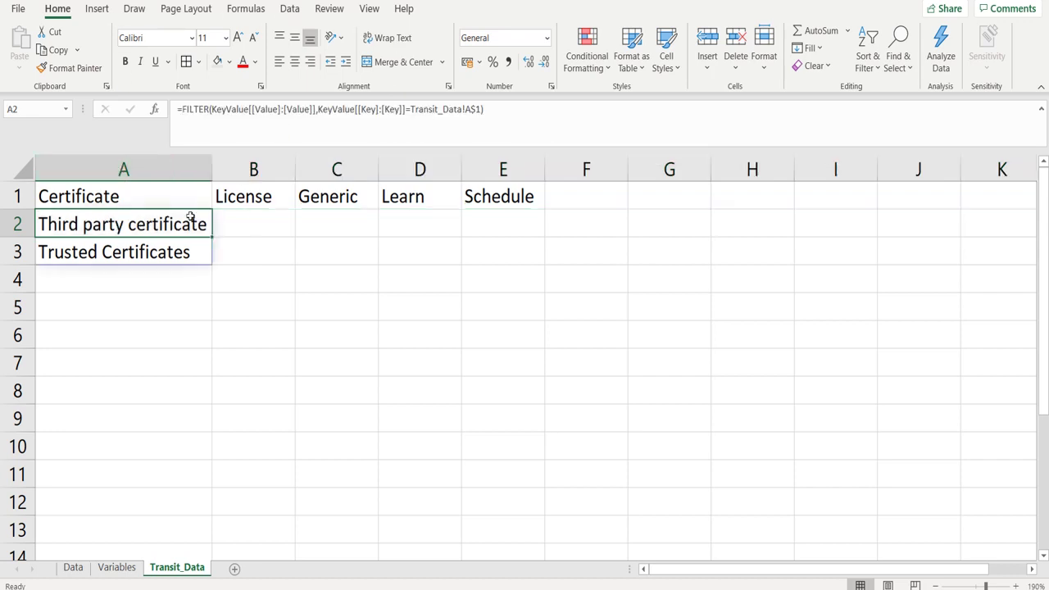
pyautogui.hotkey('shift', 'Right')
pyautogui.hotkey('shift', 'Right')
pyautogui.hotkey('shift', 'Right')
pyautogui.hotkey('shift', 'Right')
pyautogui.hotkey('shift', 'Right')
pyautogui.hotkey('shift', 'Right')
pyautogui.hotkey('shift', 'Right')
pyautogui.hotkey('shift', 'Right')
pyautogui.hotkey('shift', 'Right')
pyautogui.hotkey('shift', 'Right')
pyautogui.hotkey('shift', 'Right')
pyautogui.hotkey('shift', 'Right')
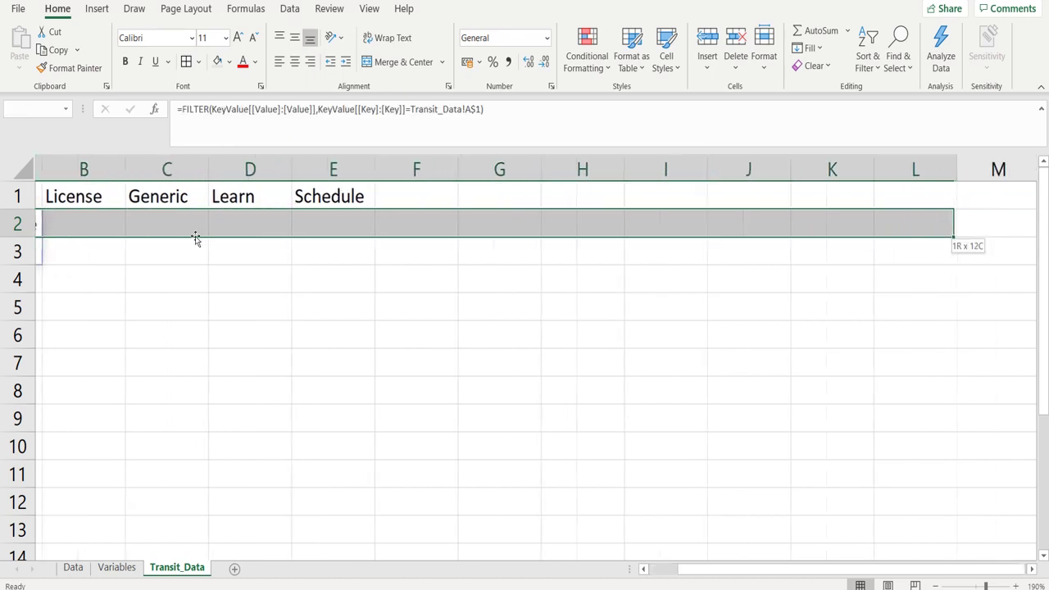
pyautogui.click(579, 143)
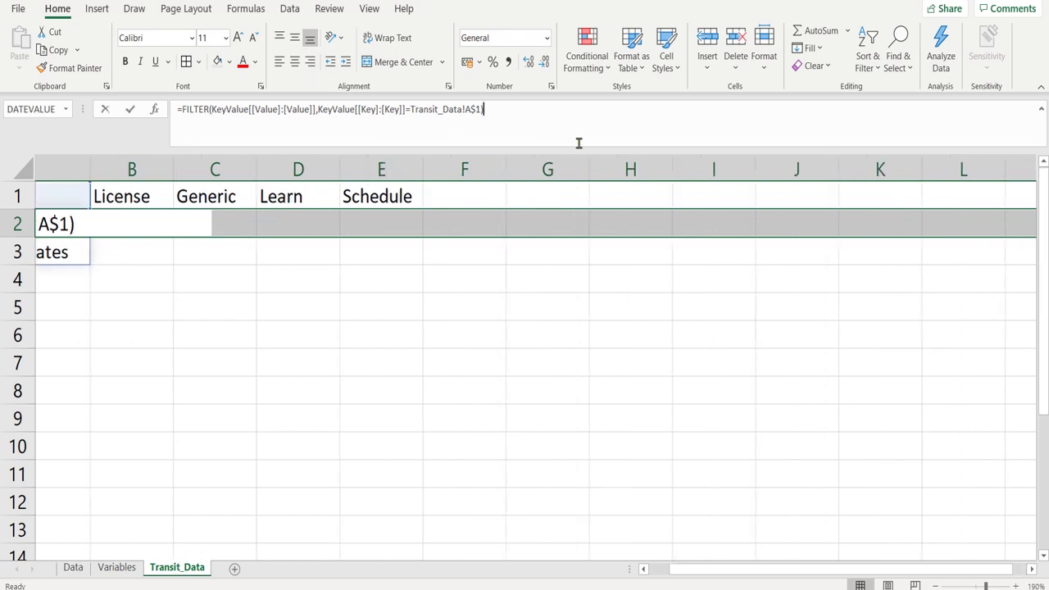
pyautogui.hotkey('ctrl', 'Return')
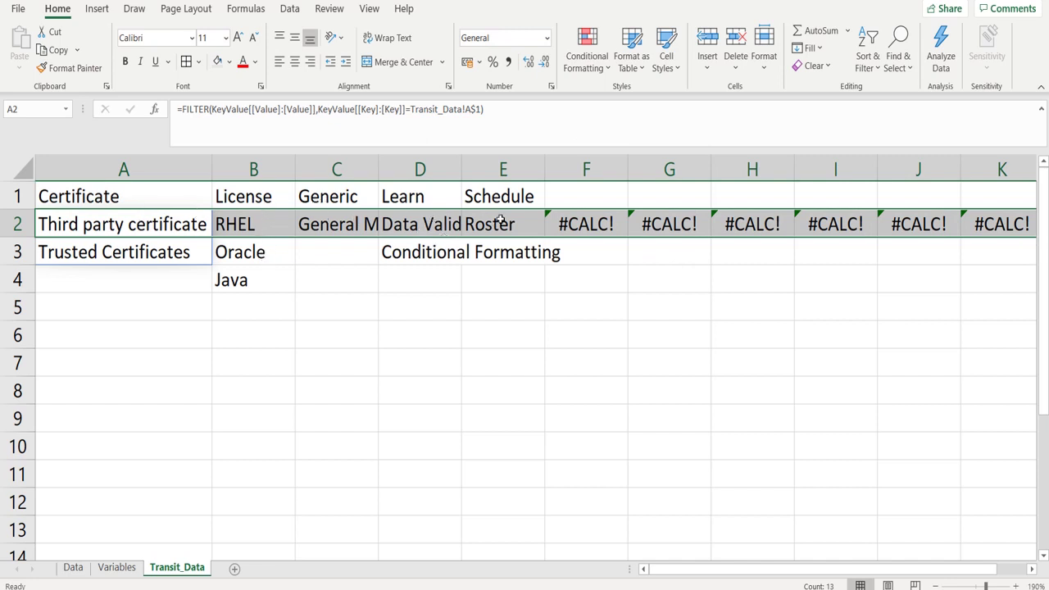
pyautogui.click(576, 221)
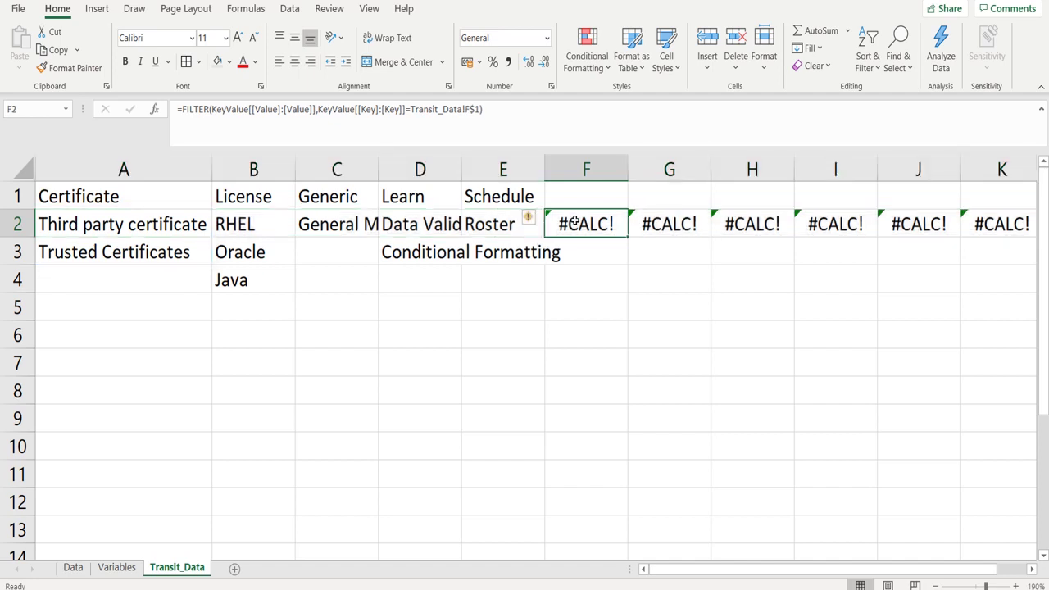
# Step: Wrap the A2 FILTER formula in IFERROR with an empty string "" as the value_if_error argument
pyautogui.click(158, 222)
pyautogui.click(179, 109)
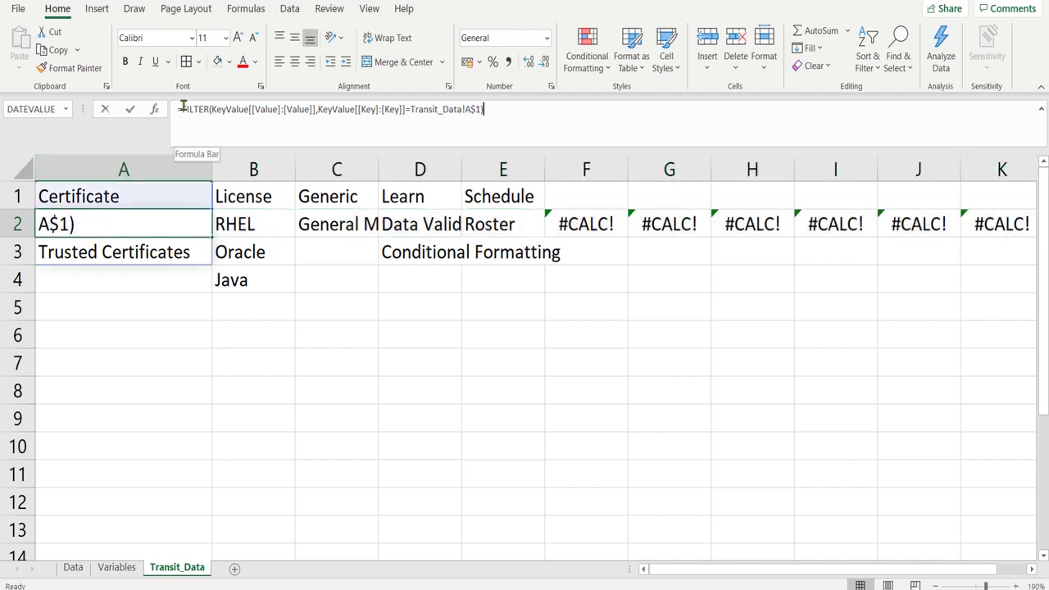
pyautogui.write('IF')
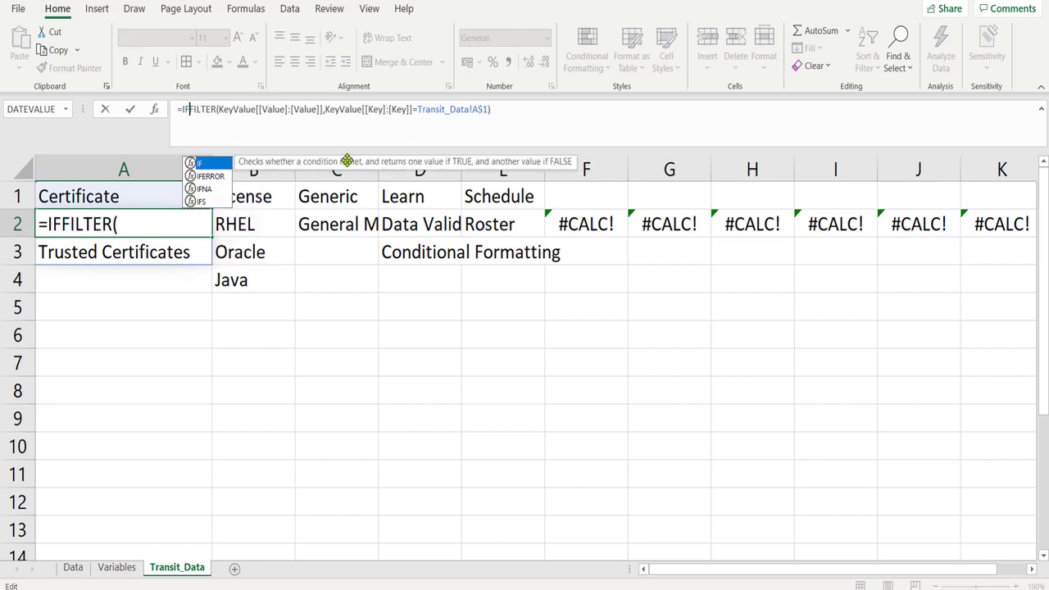
pyautogui.doubleClick(210, 176)
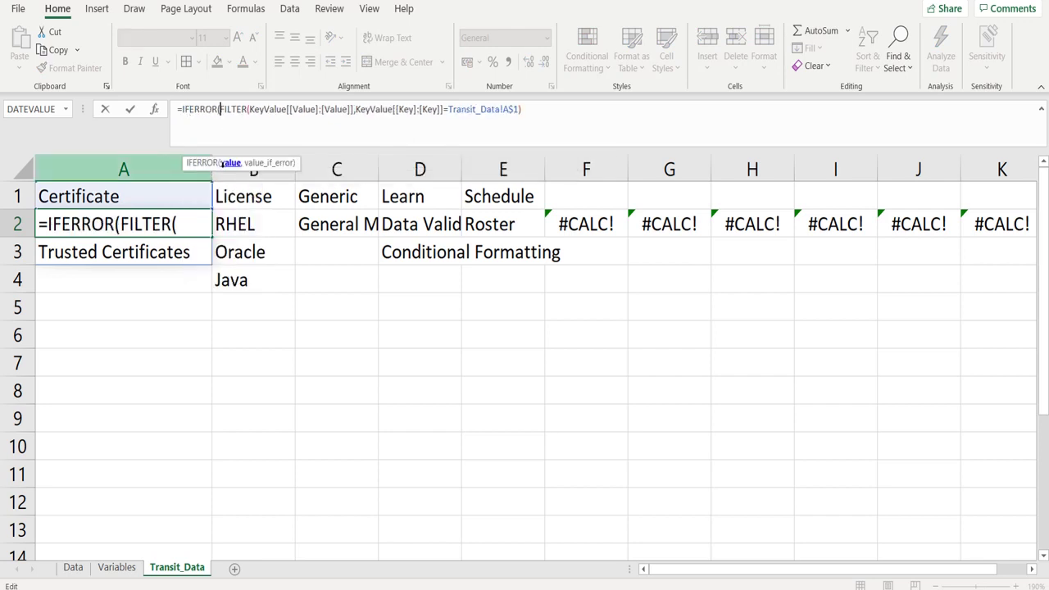
pyautogui.click(537, 110)
pyautogui.write(',')
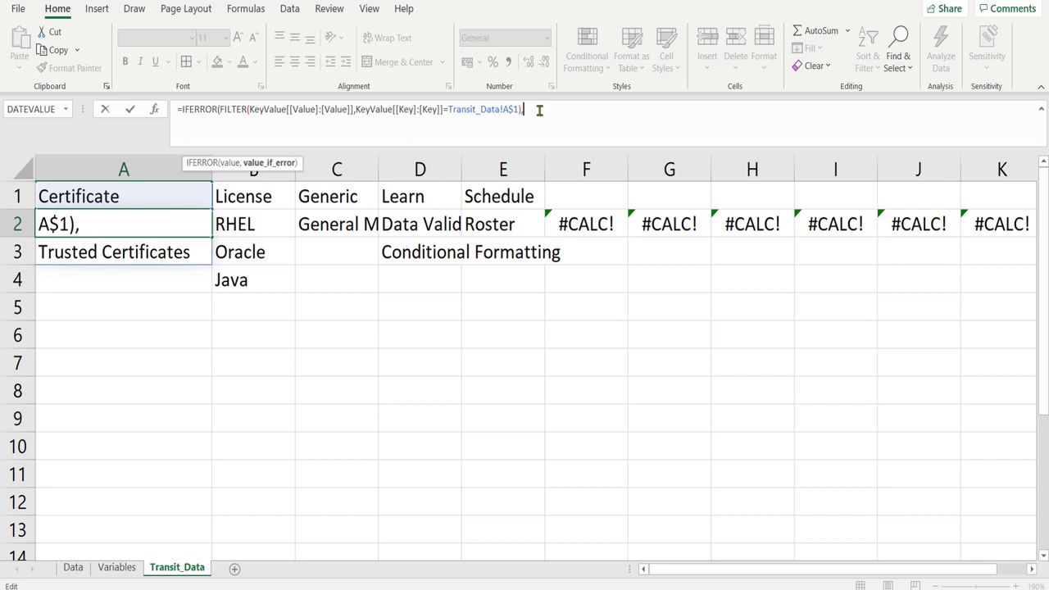
pyautogui.write('""')
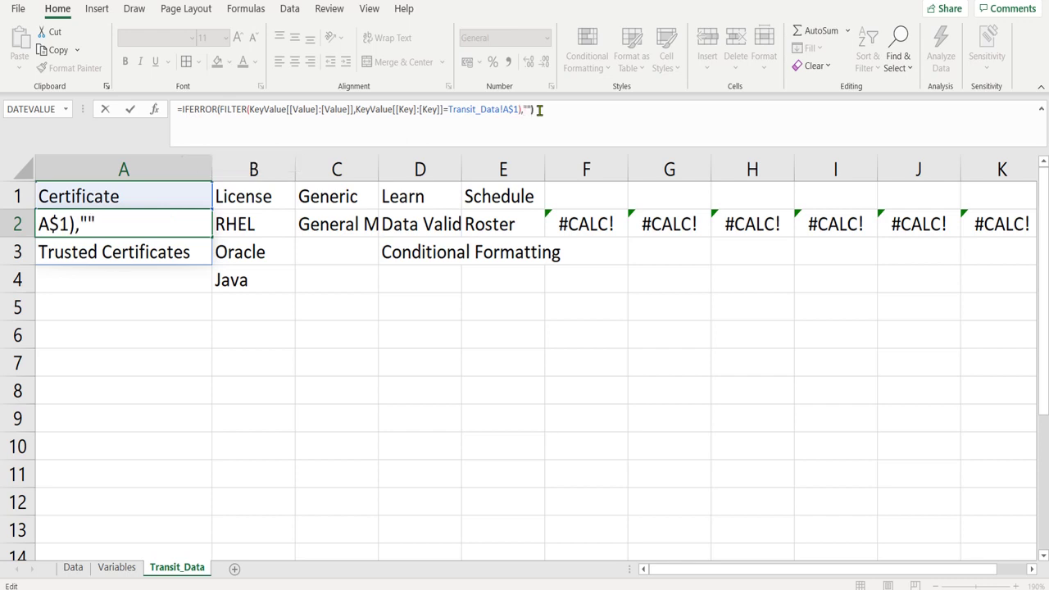
pyautogui.write(')')
pyautogui.press('Return')
pyautogui.press('Up')
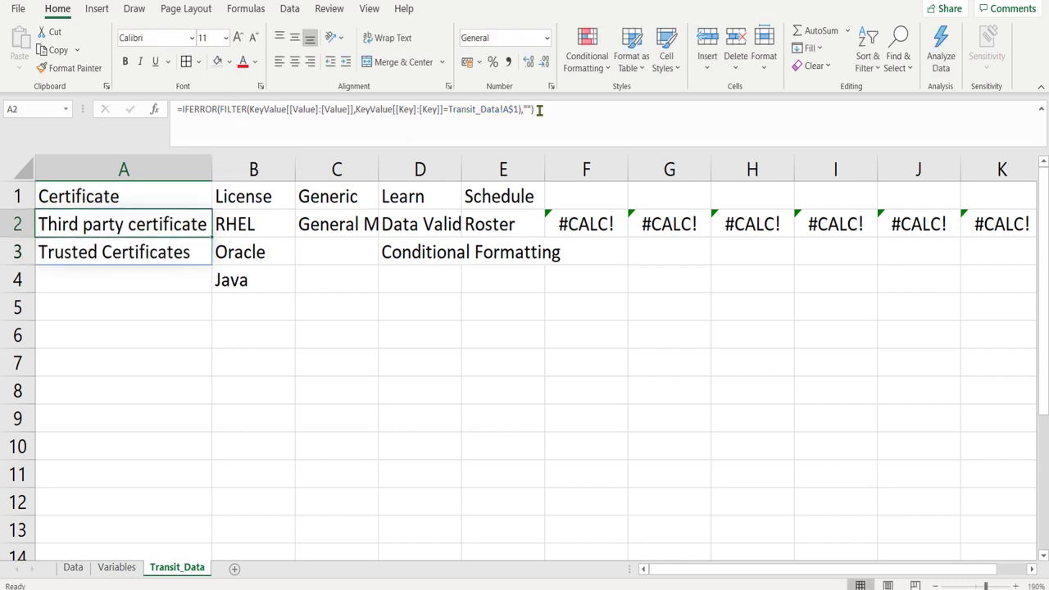
# Step: Fill the IFERROR-wrapped FILTER formula from A2 across A2:M2 in a single entry
pyautogui.press('Down')
pyautogui.press('Up')
pyautogui.hotkey('shift', 'Right')
pyautogui.hotkey('shift', 'Right')
pyautogui.hotkey('shift', 'Right')
pyautogui.hotkey('shift', 'Right')
pyautogui.hotkey('shift', 'Right')
pyautogui.hotkey('shift', 'Right')
pyautogui.hotkey('shift', 'Right')
pyautogui.hotkey('shift', 'Right')
pyautogui.hotkey('shift', 'Right')
pyautogui.hotkey('shift', 'Right')
pyautogui.hotkey('shift', 'Right')
pyautogui.hotkey('shift', 'Right')
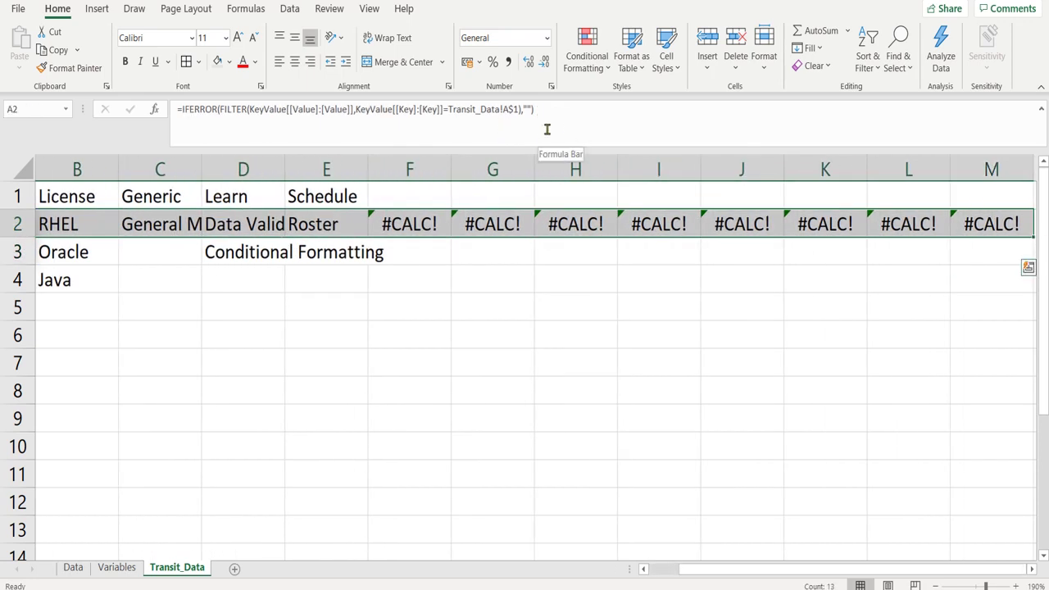
pyautogui.click(556, 121)
pyautogui.hotkey('ctrl', 'Return')
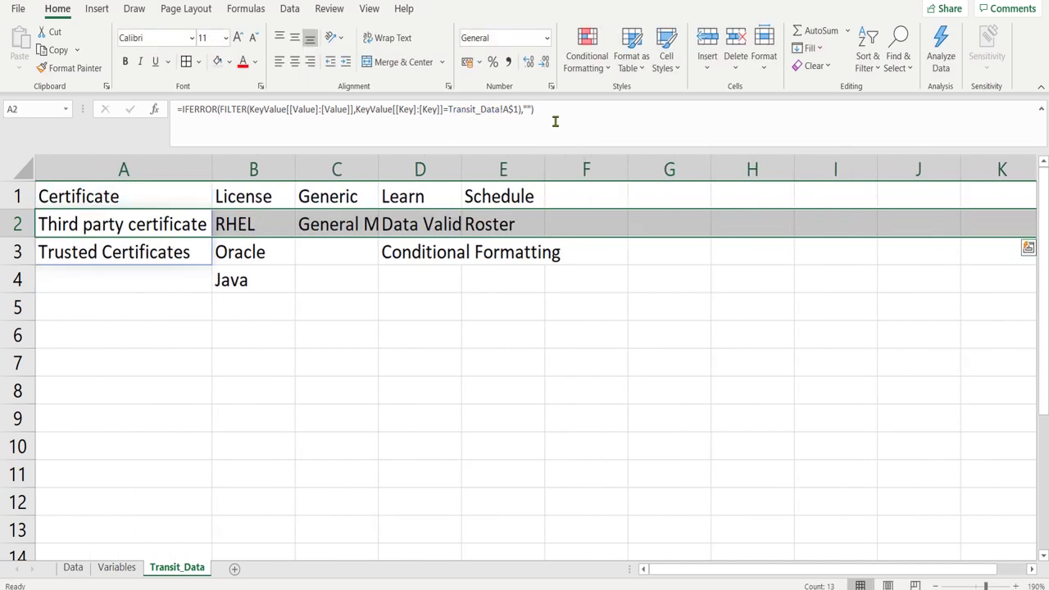
# Step: Check the filled IFERROR formulas along row 2 under the category headers, from A2 to E2
pyautogui.press('Down')
pyautogui.press('Up')
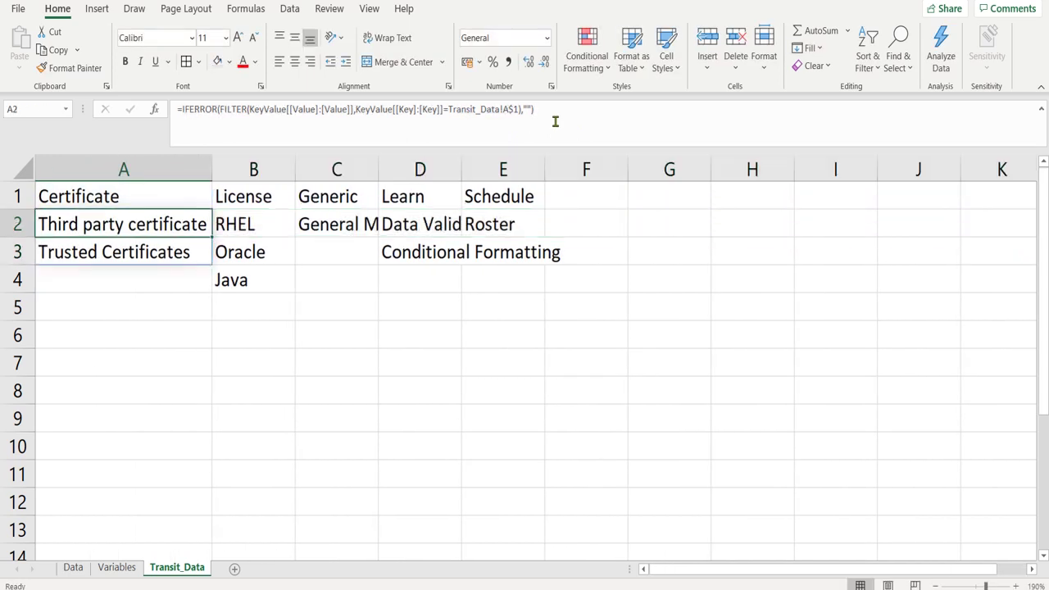
pyautogui.press('Right')
pyautogui.press('Right')
pyautogui.press('Right')
pyautogui.press('Right')
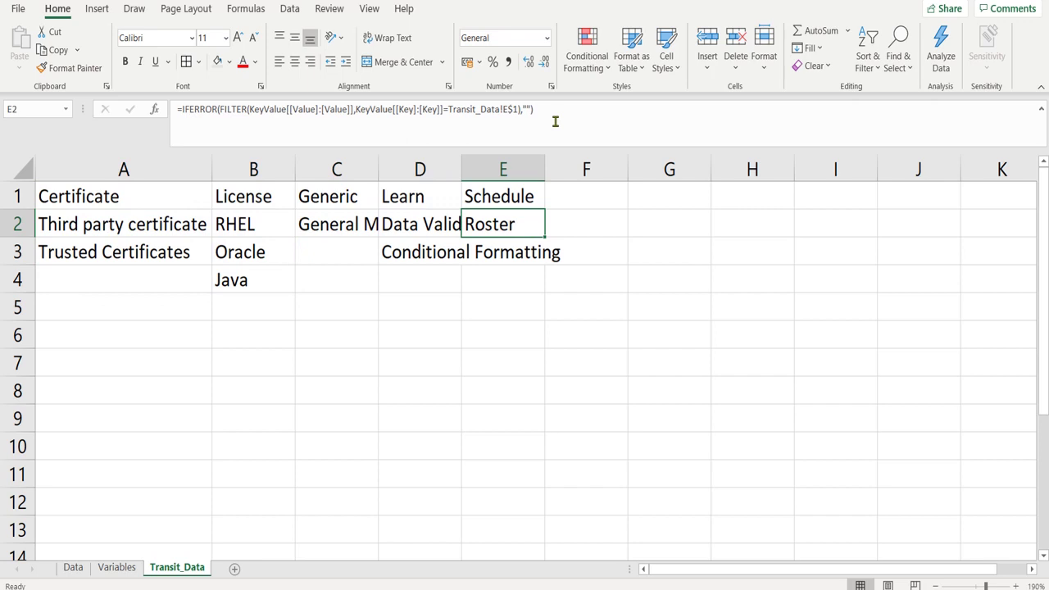
pyautogui.press('Down')
pyautogui.press('Down')
pyautogui.press('Down')
pyautogui.press('Left')
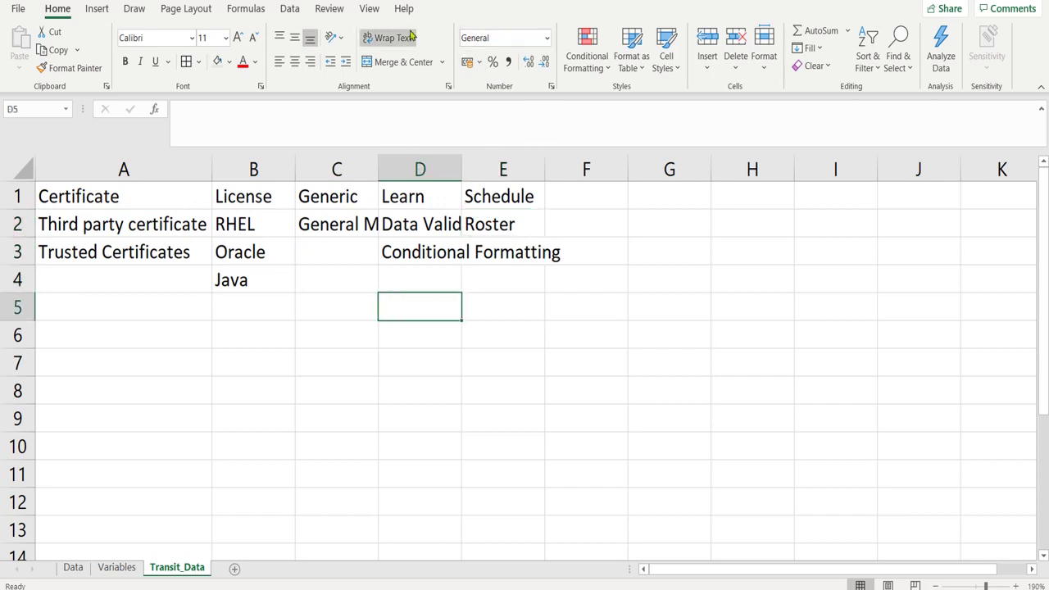
# Step: Apply outline and inside borders to the range A1:L14 on Transit_Data
pyautogui.press('Home')
pyautogui.press('Down')
pyautogui.press('Down')
pyautogui.press('Down')
pyautogui.press('Down')
pyautogui.press('Down')
pyautogui.press('Down')
pyautogui.press('Down')
pyautogui.press('Down')
pyautogui.press('Down')
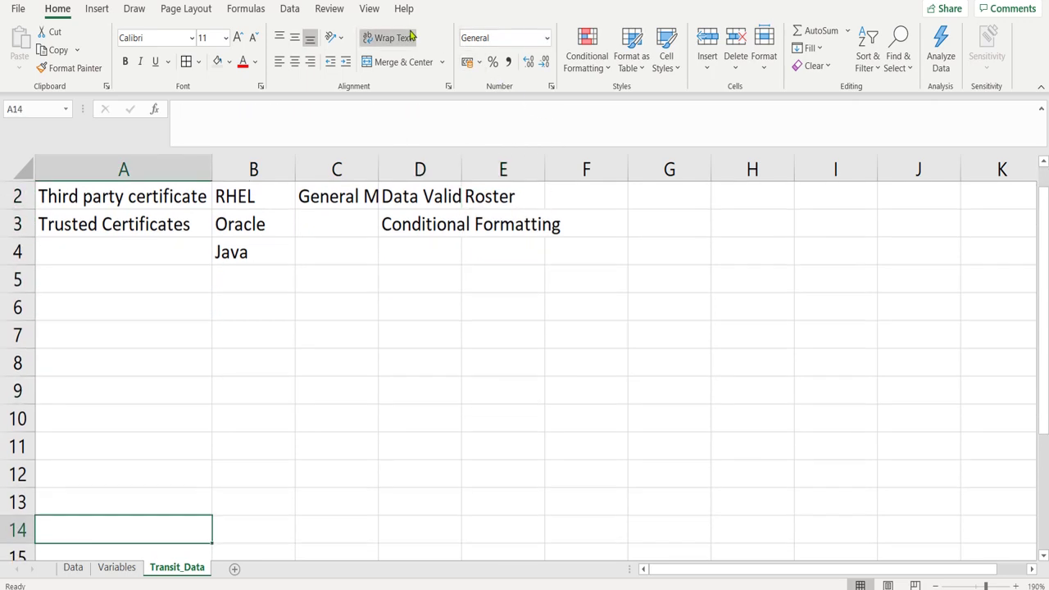
pyautogui.hotkey('shift', 'Up')
pyautogui.hotkey('shift', 'Up')
pyautogui.hotkey('shift', 'Up')
pyautogui.hotkey('shift', 'Up')
pyautogui.hotkey('shift', 'Up')
pyautogui.hotkey('shift', 'Up')
pyautogui.hotkey('shift', 'Up')
pyautogui.hotkey('shift', 'Up')
pyautogui.hotkey('shift', 'Up')
pyautogui.hotkey('shift', 'Up')
pyautogui.hotkey('shift', 'Up')
pyautogui.hotkey('shift', 'Up')
pyautogui.hotkey('shift', 'Up')
pyautogui.hotkey('shift', 'Right')
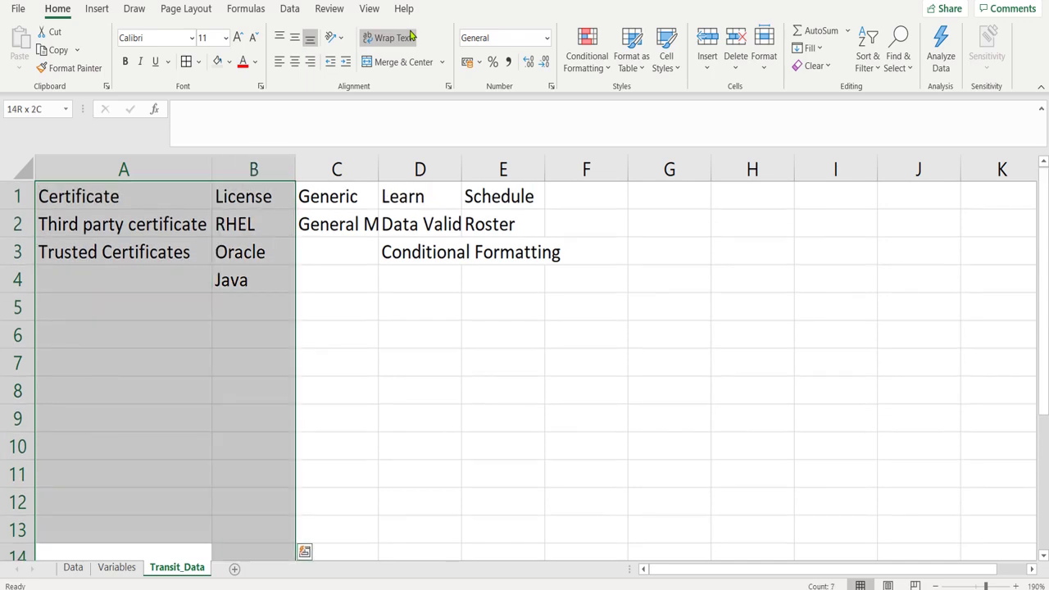
pyautogui.hotkey('shift', 'Right')
pyautogui.hotkey('shift', 'Right')
pyautogui.hotkey('shift', 'Right')
pyautogui.hotkey('shift', 'Right')
pyautogui.hotkey('shift', 'Right')
pyautogui.hotkey('shift', 'Right')
pyautogui.hotkey('shift', 'Right')
pyautogui.hotkey('shift', 'Right')
pyautogui.hotkey('shift', 'Right')
pyautogui.hotkey('shift', 'Right')
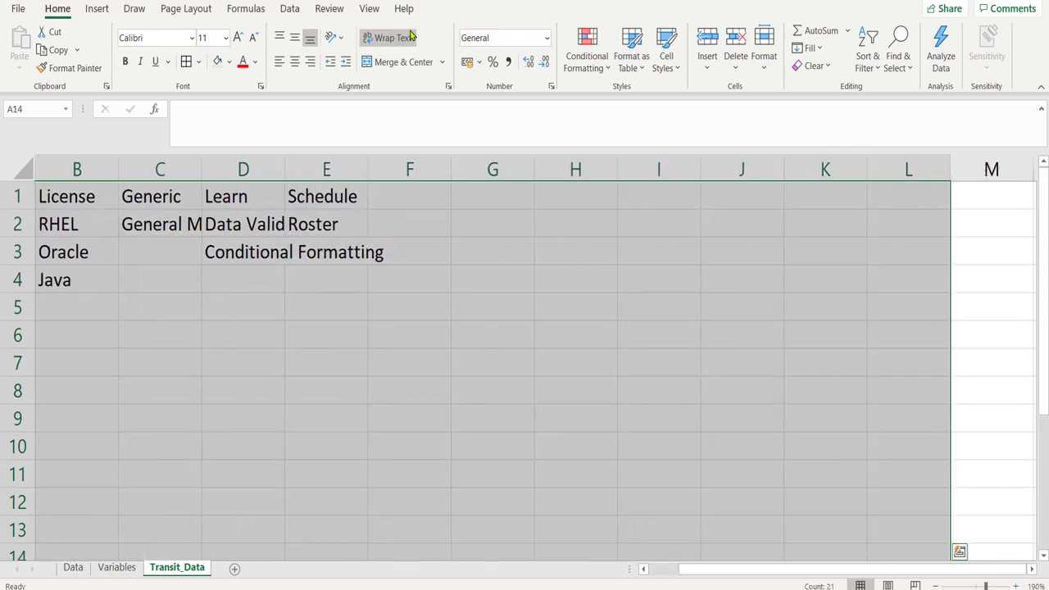
pyautogui.click(184, 69)
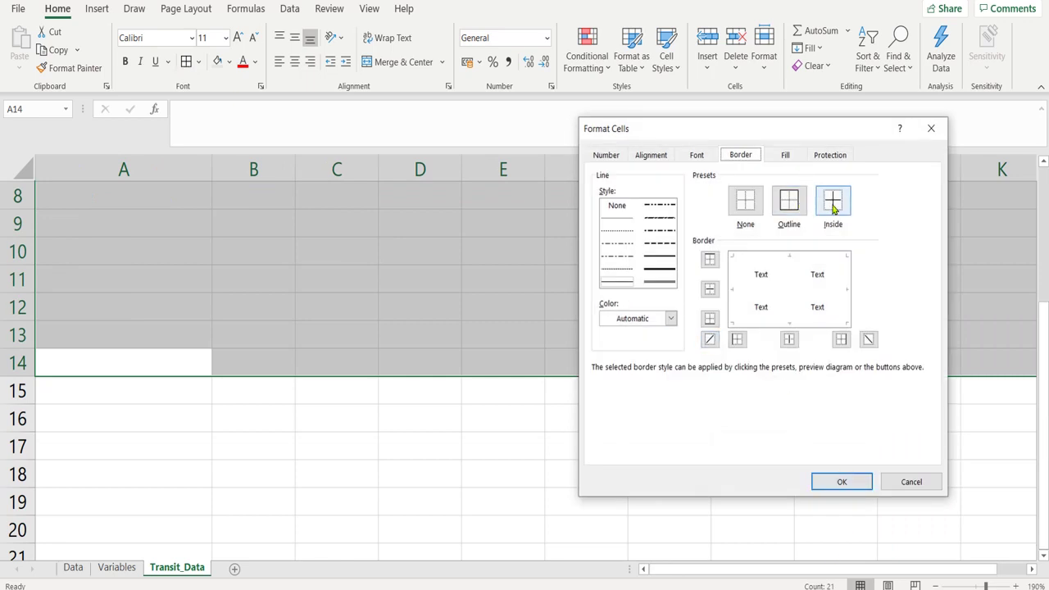
pyautogui.click(789, 203)
pyautogui.click(833, 203)
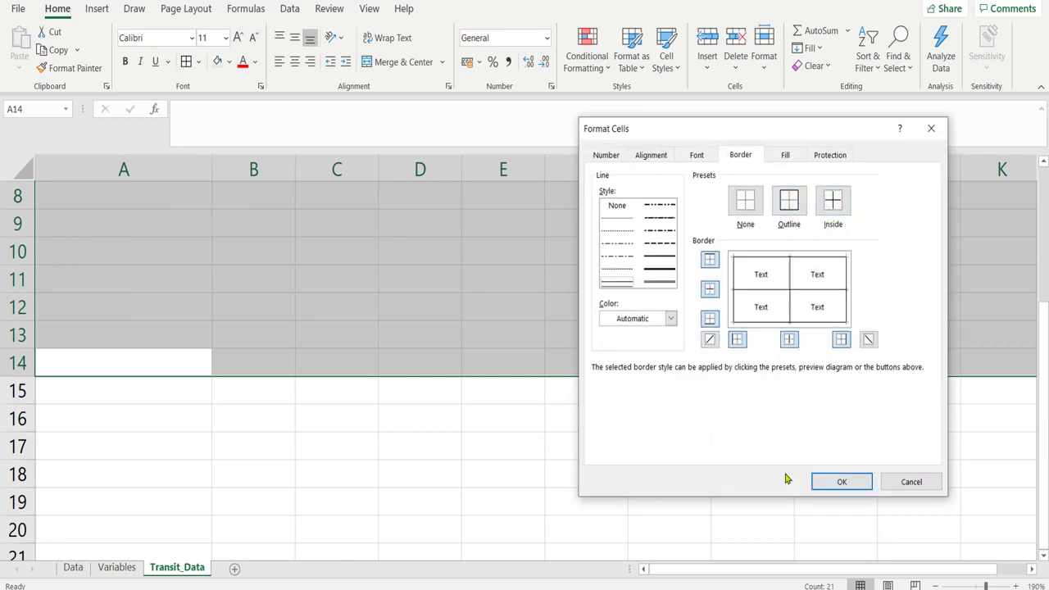
pyautogui.click(842, 482)
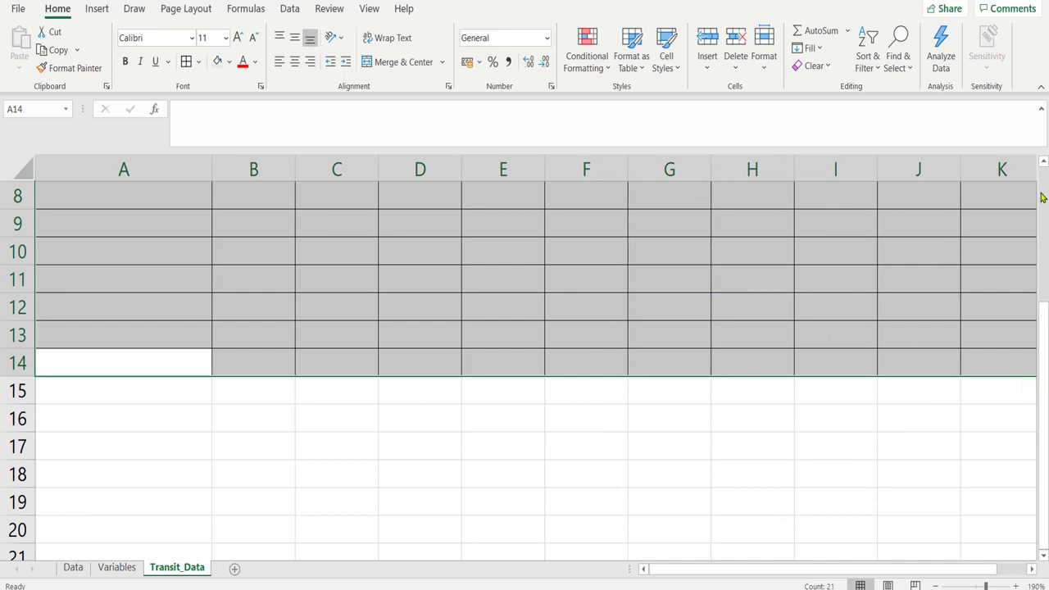
# Step: AutoFit the widths of all columns on the Transit_Data sheet to their contents
pyautogui.scroll(3, 1042, 196)
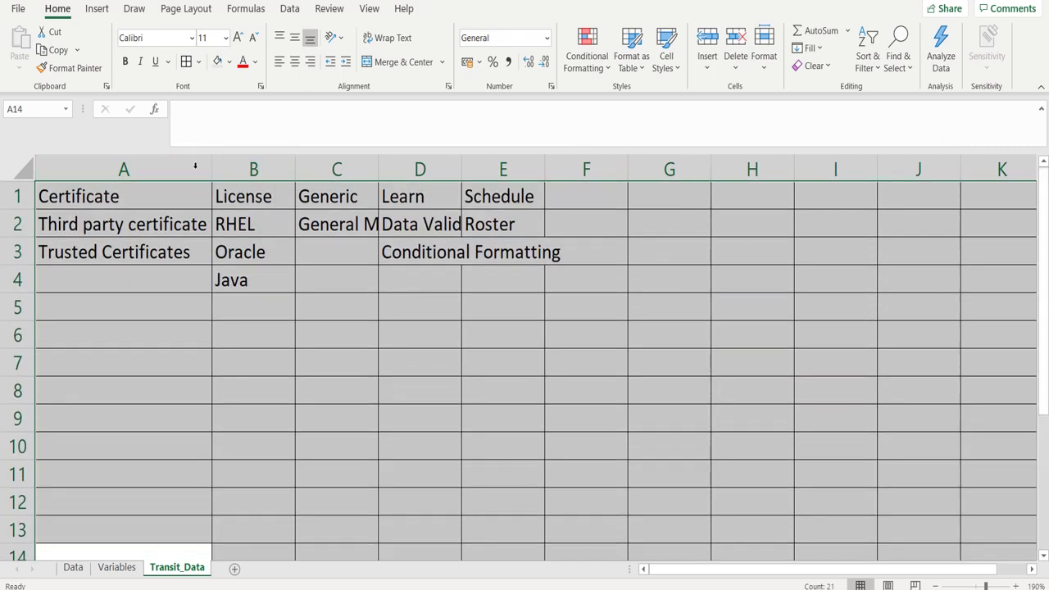
pyautogui.click(23, 170)
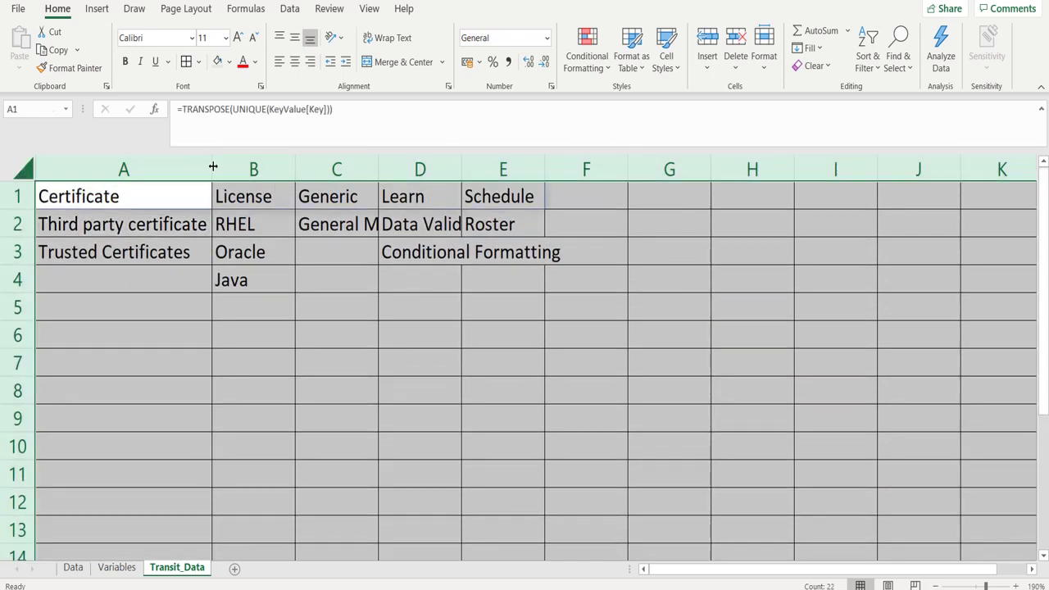
pyautogui.doubleClick(212, 166)
pyautogui.click(452, 219)
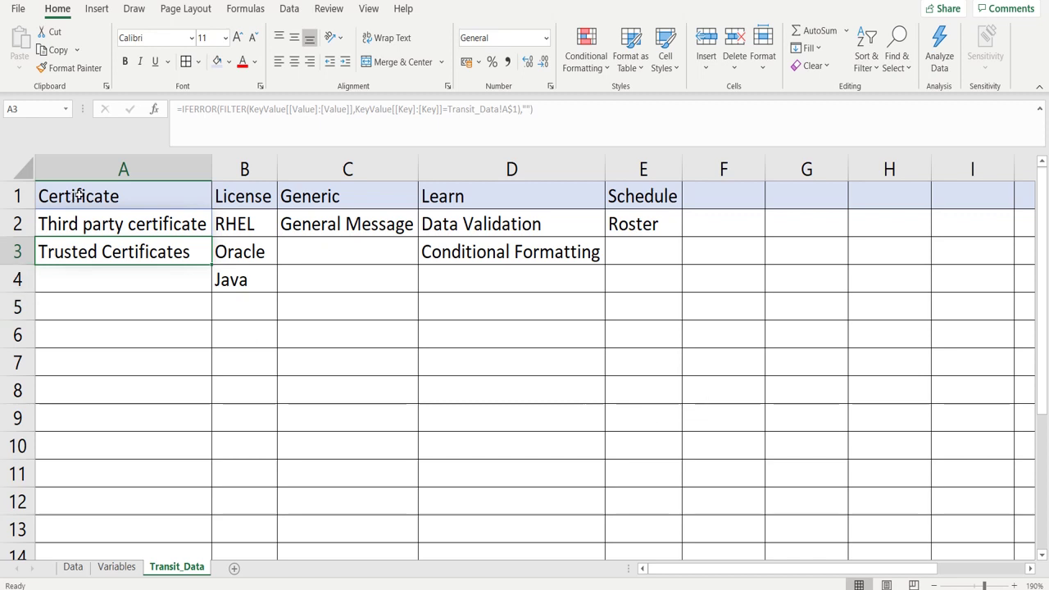
# Step: Inspect the IFERROR-wrapped FILTER formulas in A2 through E2 and the sub-category values spilling below them on Transit_Data
pyautogui.click(95, 223)
pyautogui.click(283, 225)
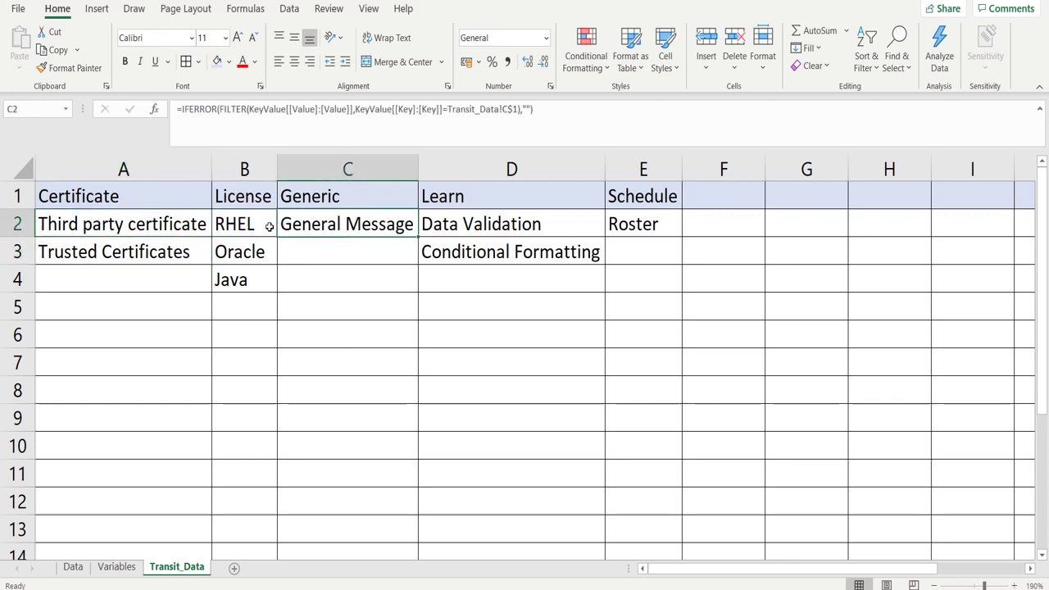
pyautogui.click(248, 227)
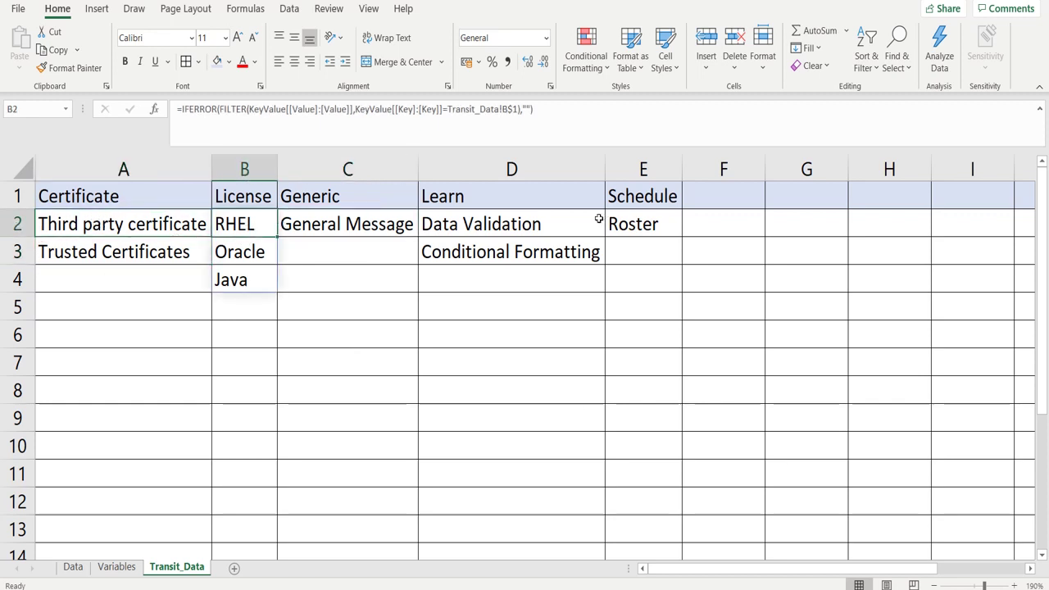
pyautogui.click(550, 225)
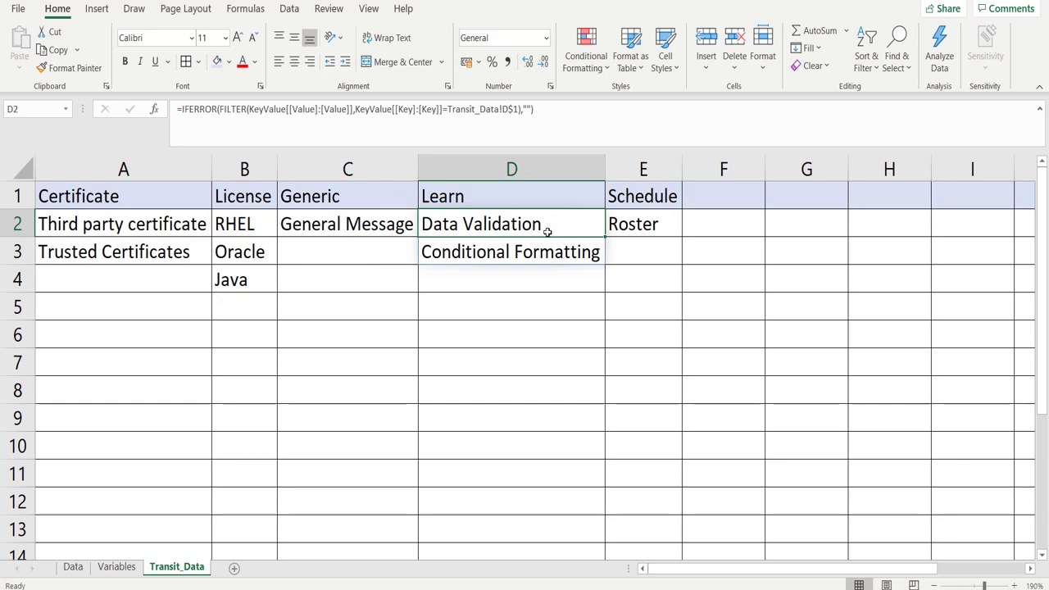
pyautogui.press('Down')
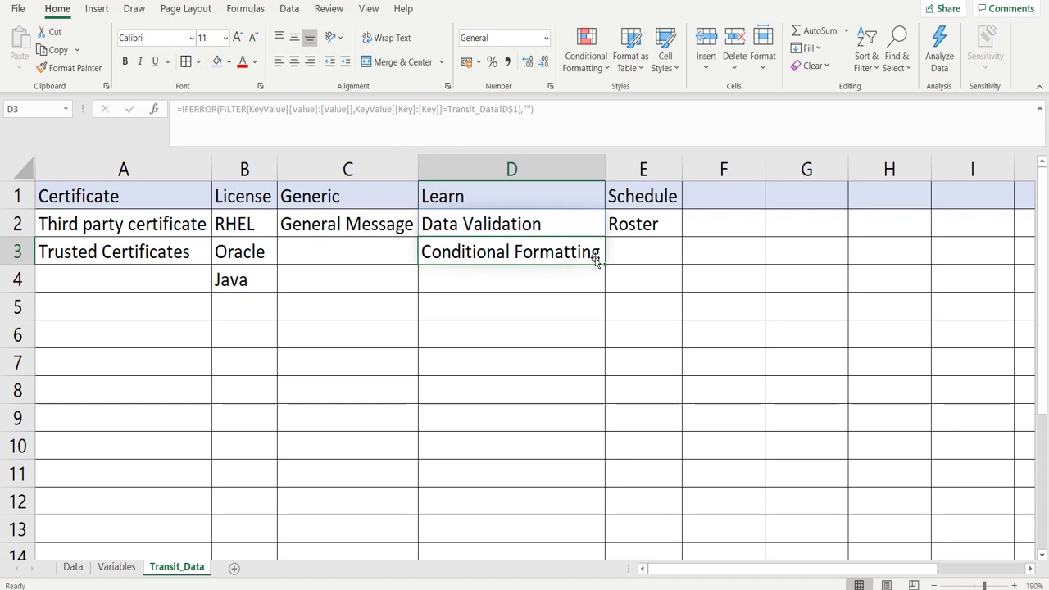
pyautogui.click(626, 218)
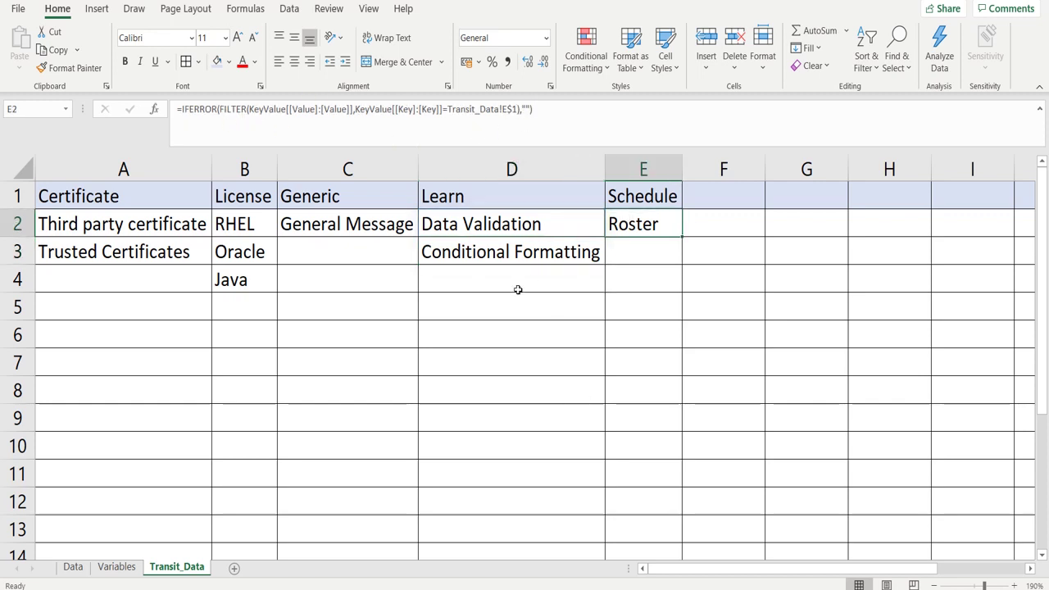
pyautogui.click(52, 226)
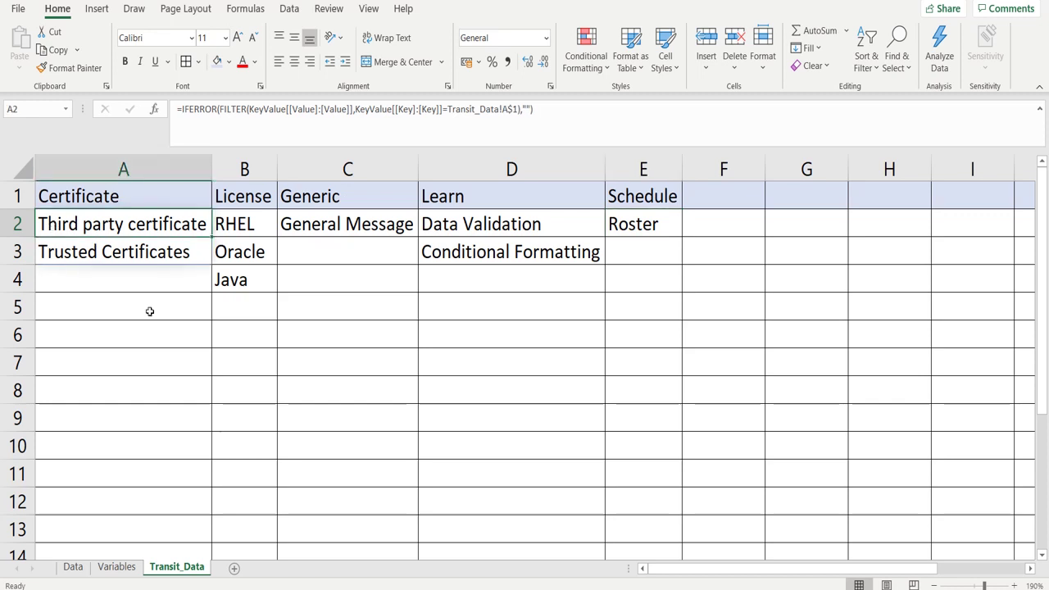
# Step: Enter the plain cell reference =A2 in cell A10 of Transit_Data
pyautogui.doubleClick(162, 443)
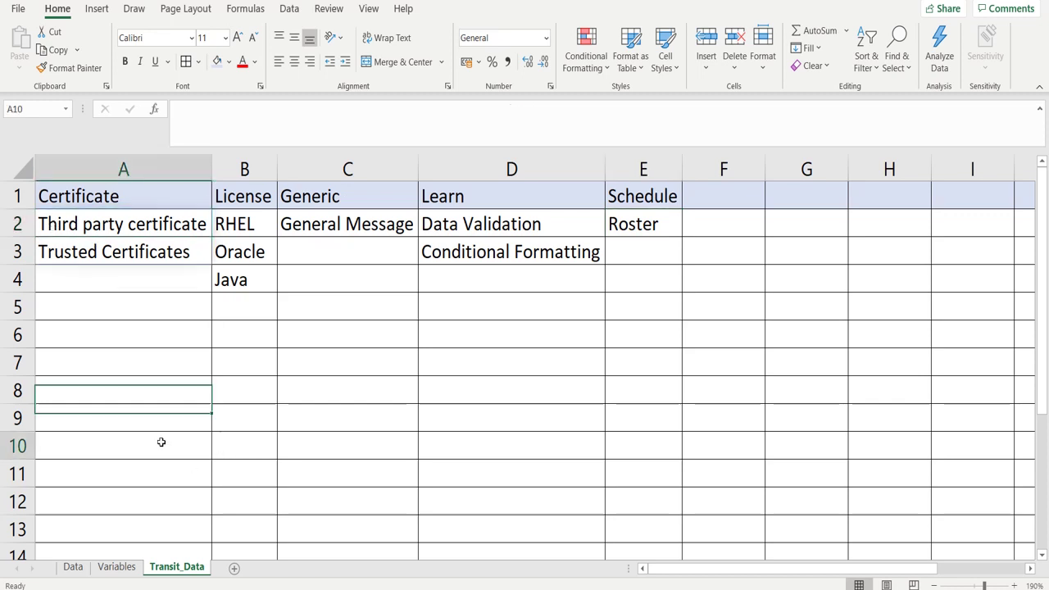
pyautogui.click(318, 130)
pyautogui.write('=')
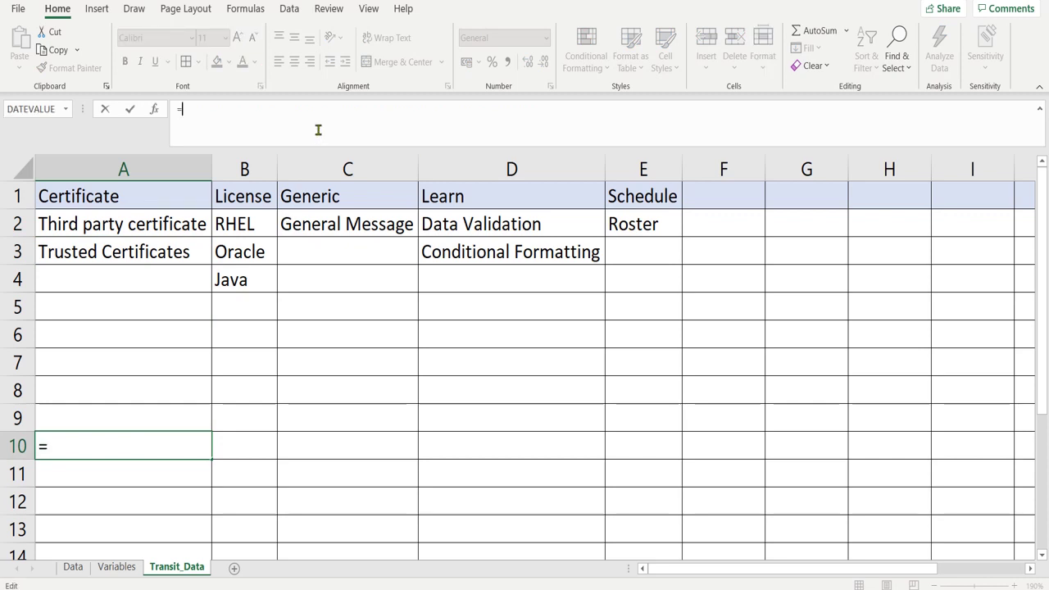
pyautogui.write('A2')
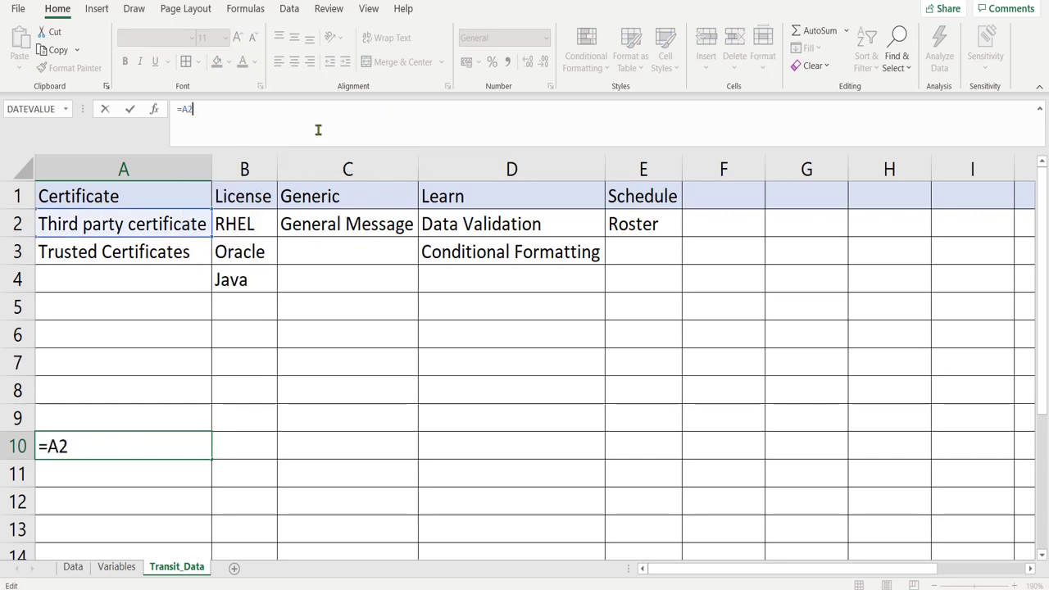
pyautogui.press('Return')
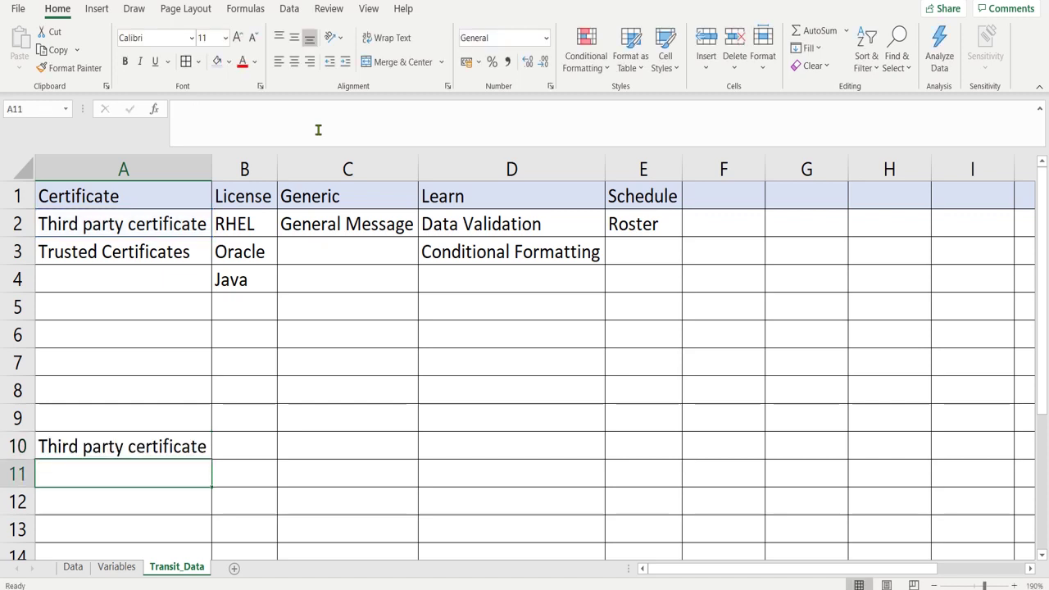
# Step: Extend the A10 formula to the spill reference =A2#, and clear the test cell
pyautogui.press('Up')
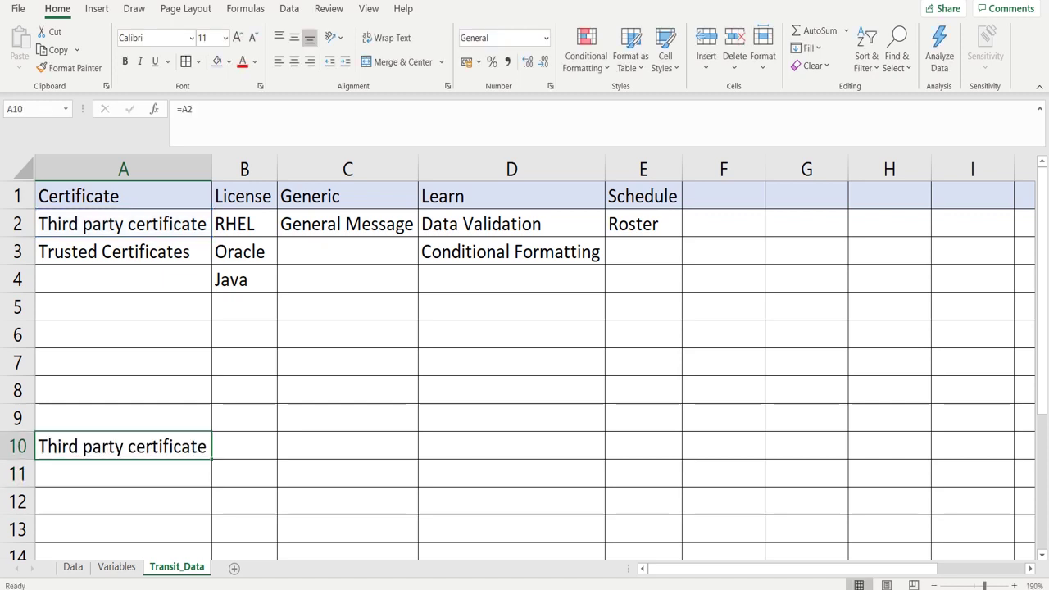
pyautogui.click(290, 120)
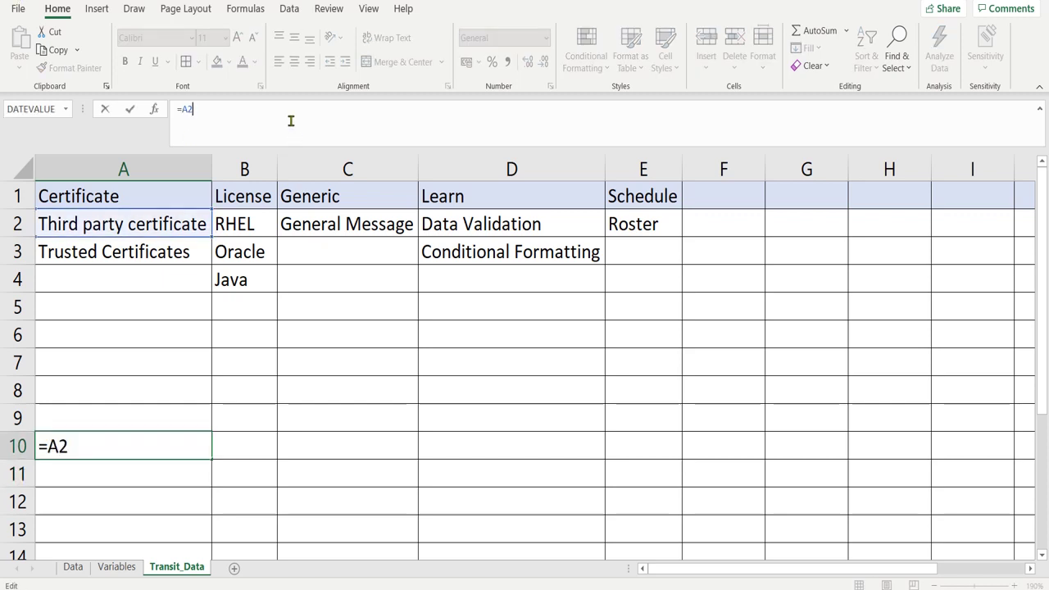
pyautogui.write('#')
pyautogui.press('Return')
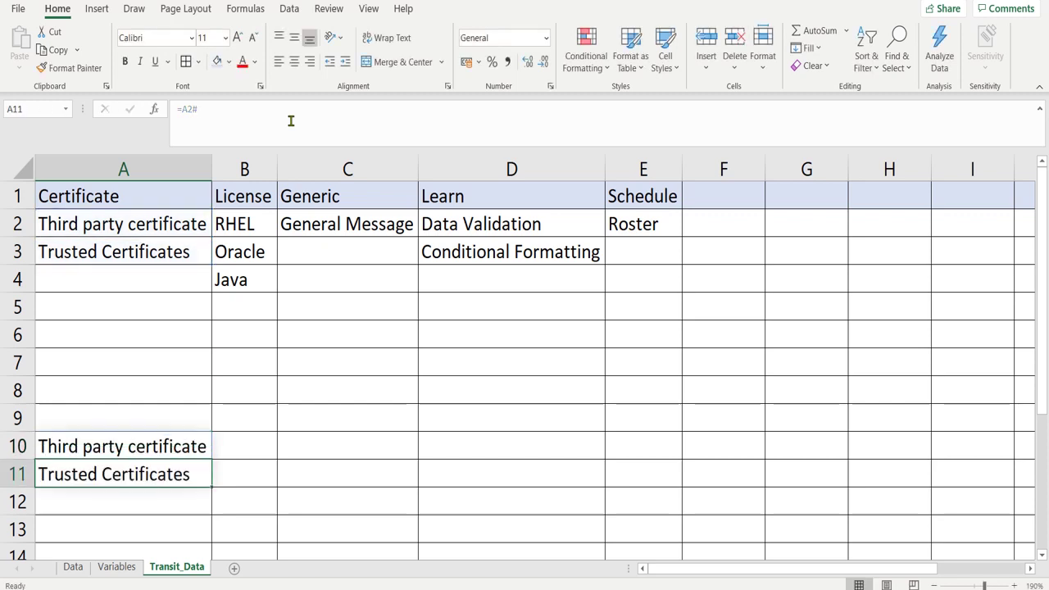
pyautogui.press('Up')
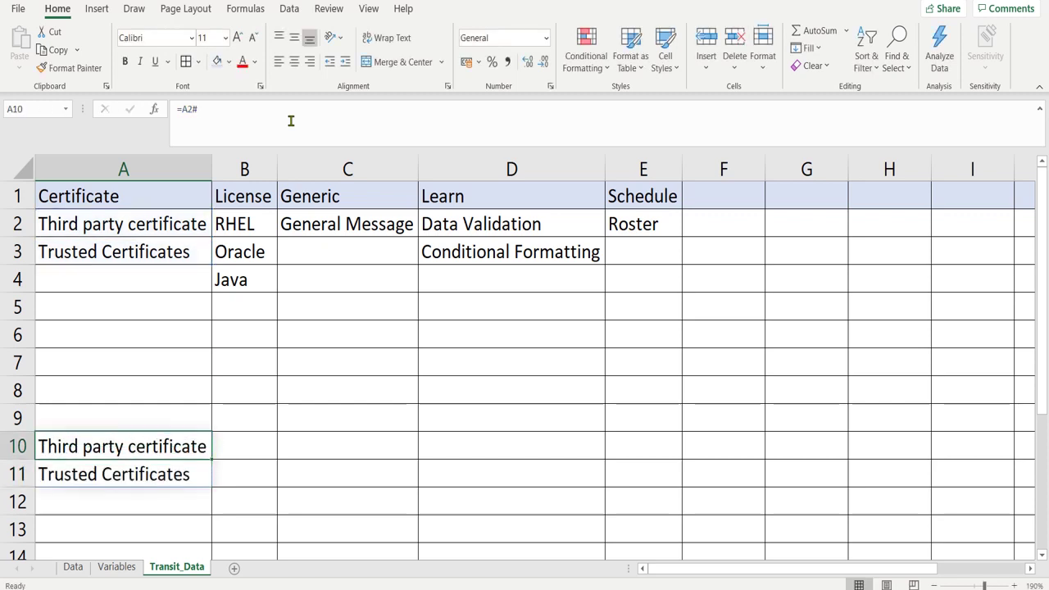
pyautogui.press('Delete')
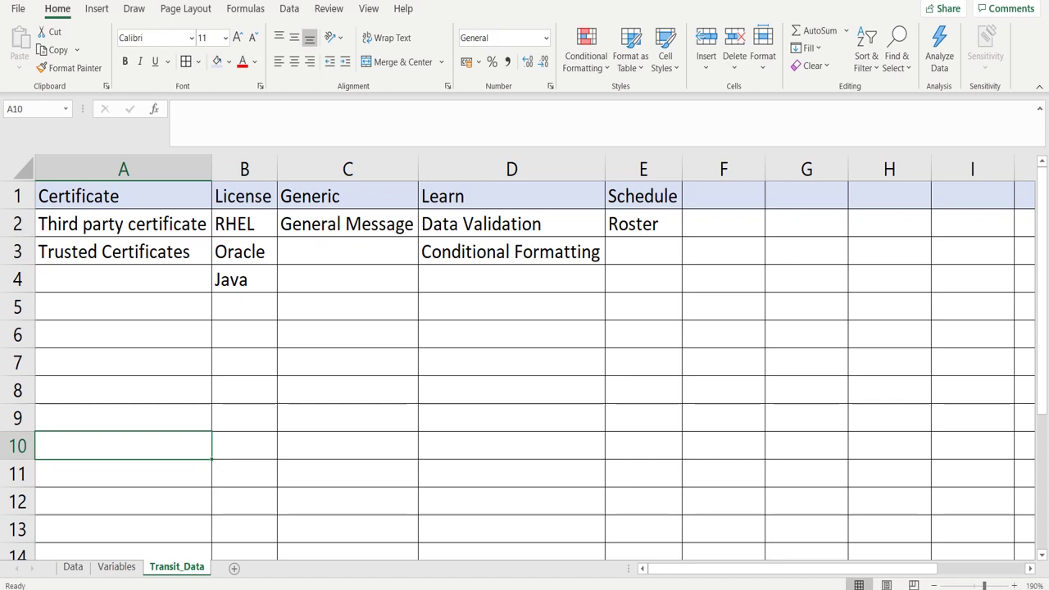
# Step: Remove the existing drop-down validation from the Category cells A2:A13 on the Data sheet by allowing Any value
pyautogui.click(102, 569)
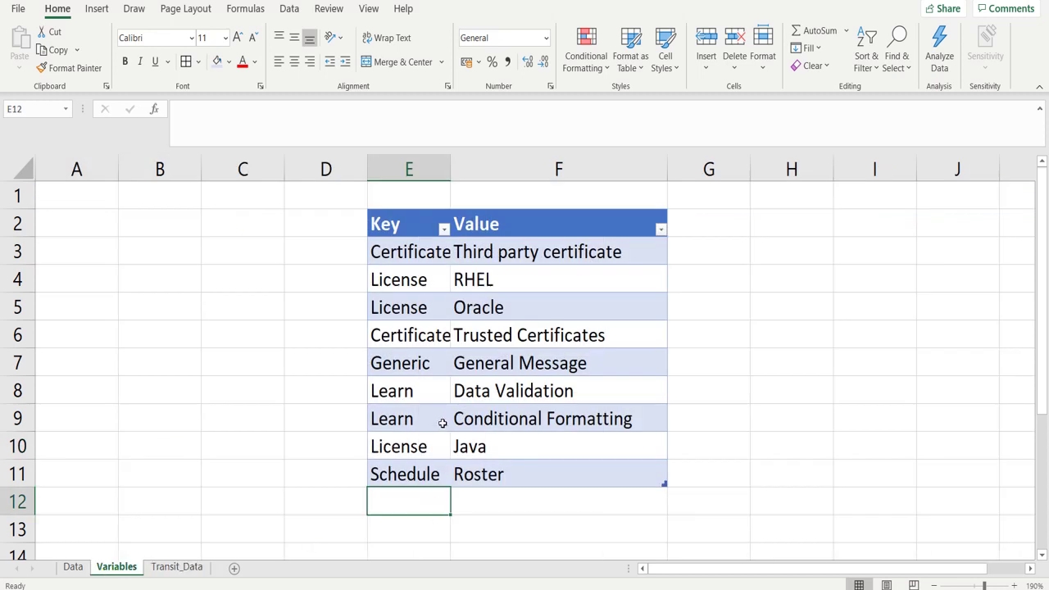
pyautogui.click(72, 569)
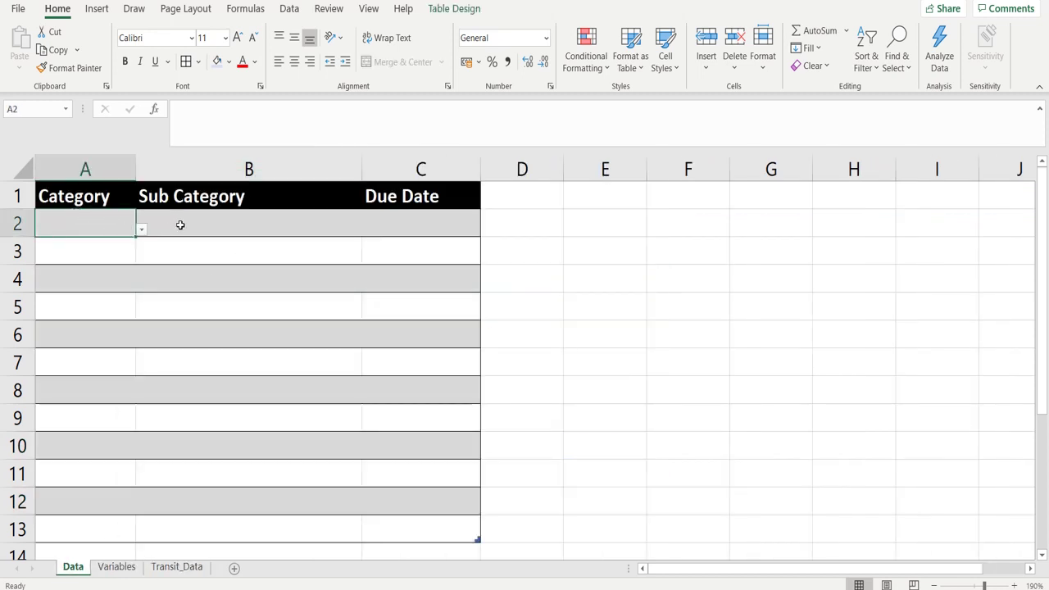
pyautogui.click(140, 233)
pyautogui.click(140, 233)
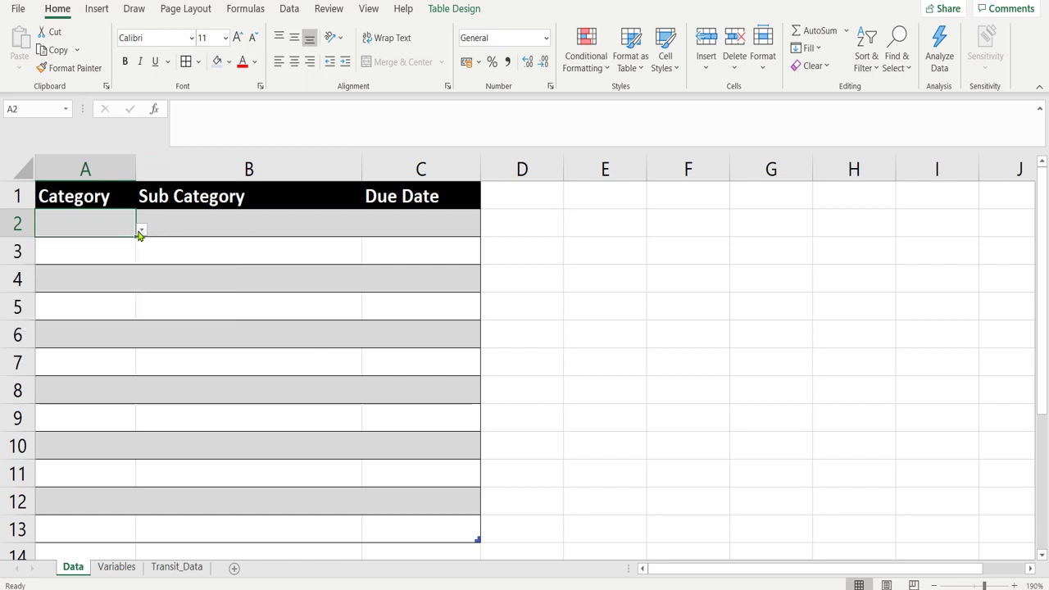
pyautogui.click(103, 189)
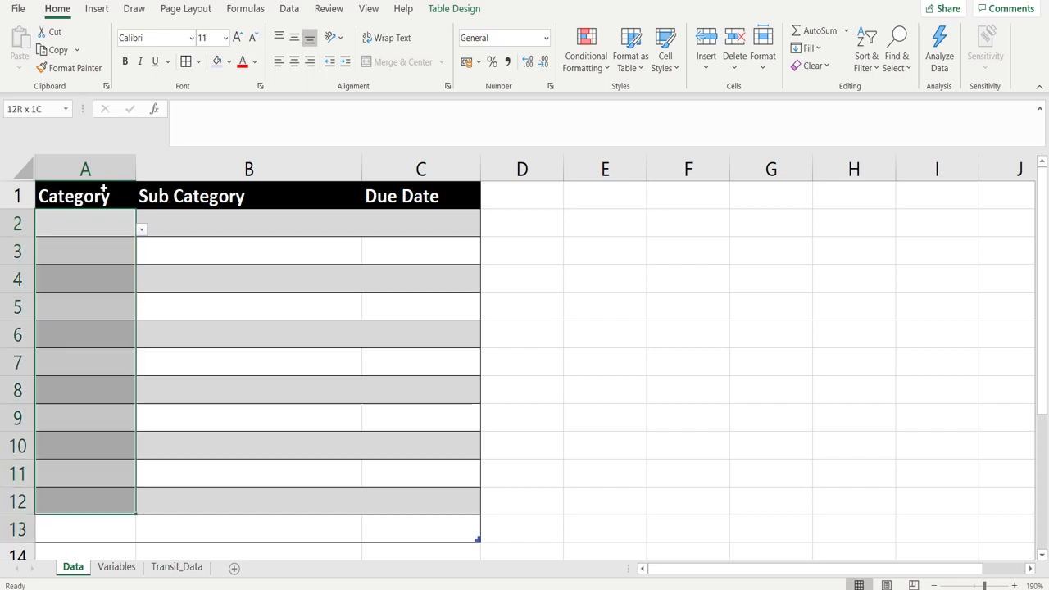
pyautogui.click(288, 8)
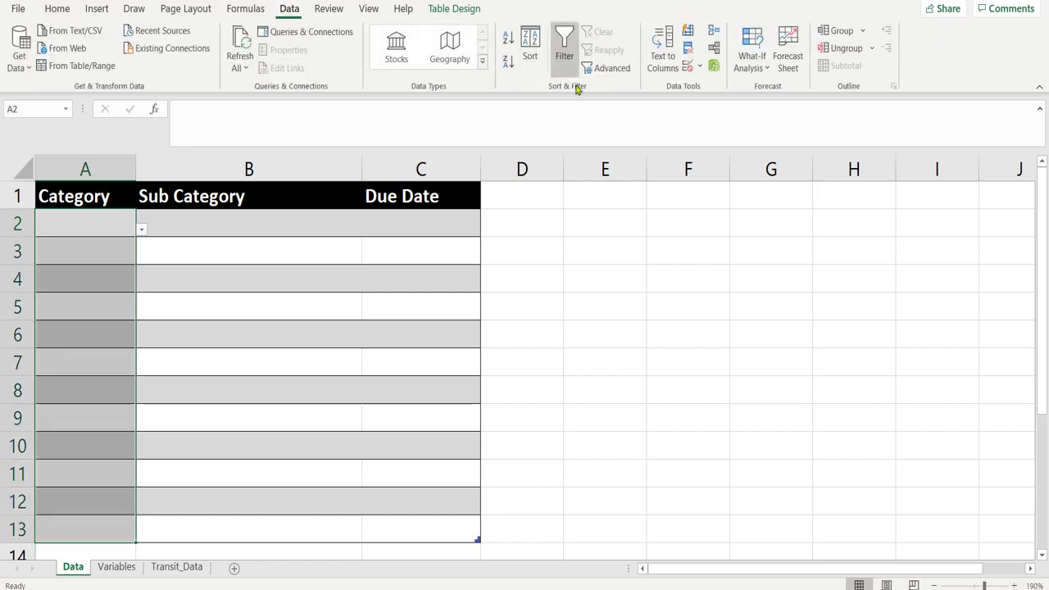
pyautogui.click(699, 67)
pyautogui.click(701, 86)
pyautogui.click(712, 273)
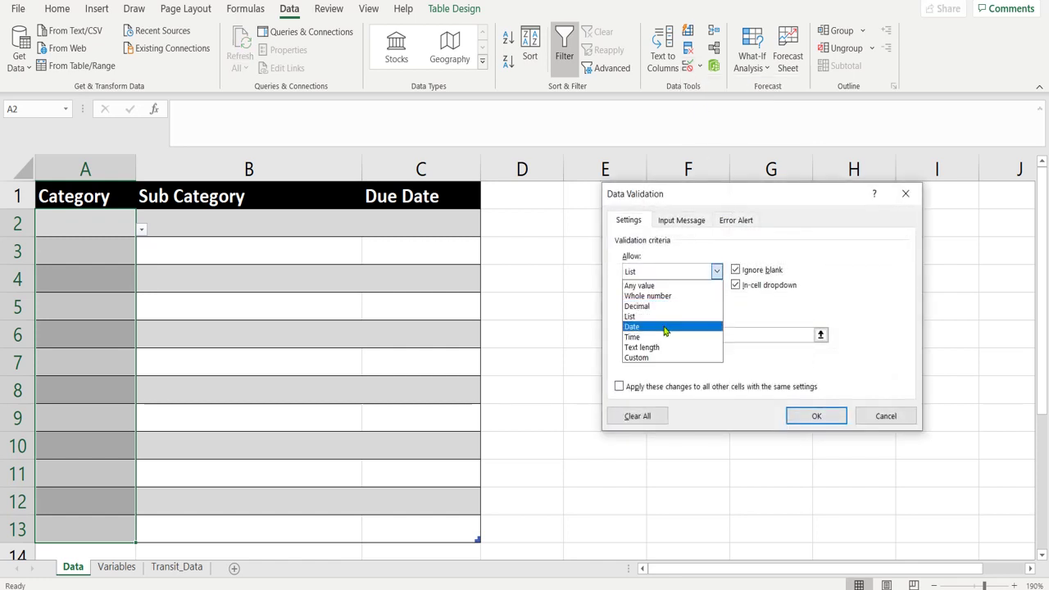
pyautogui.click(656, 286)
pyautogui.click(820, 416)
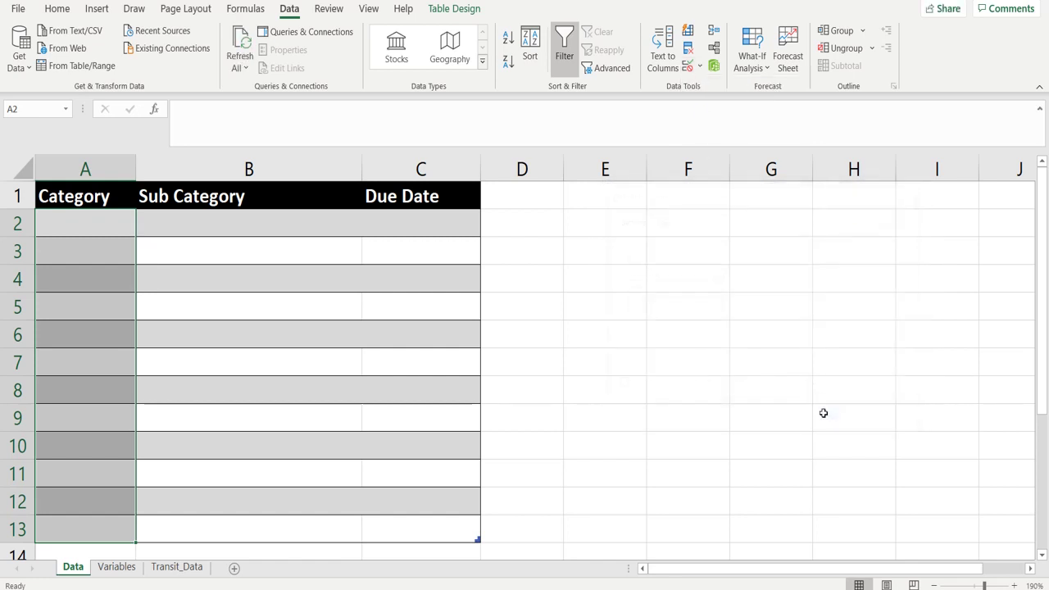
pyautogui.click(81, 224)
# Step: Remove the existing drop-down validation from the Sub Category cells B2:B13 by allowing Any value
pyautogui.click(215, 229)
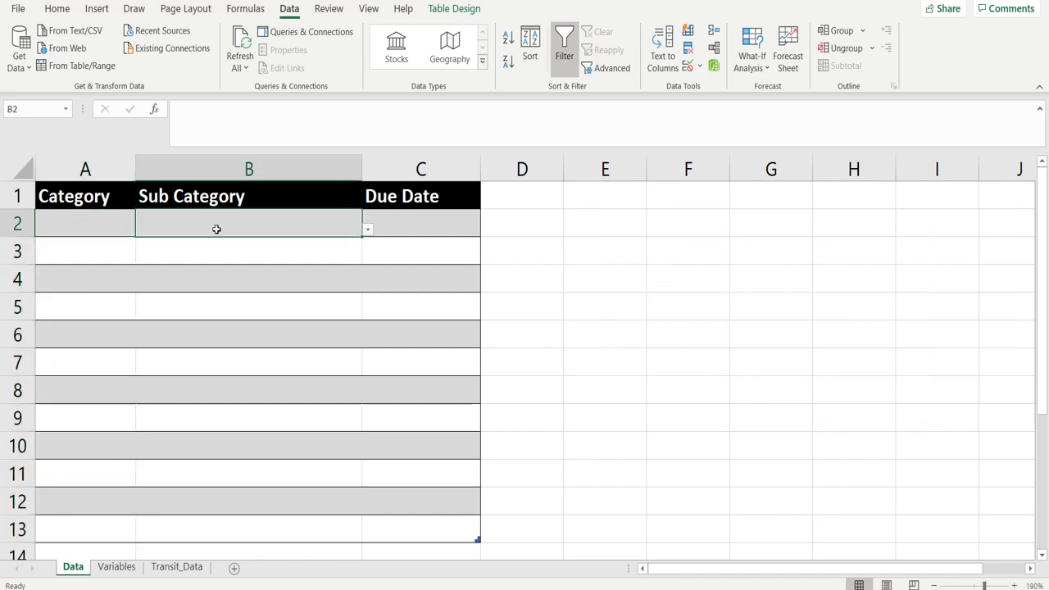
pyautogui.click(201, 182)
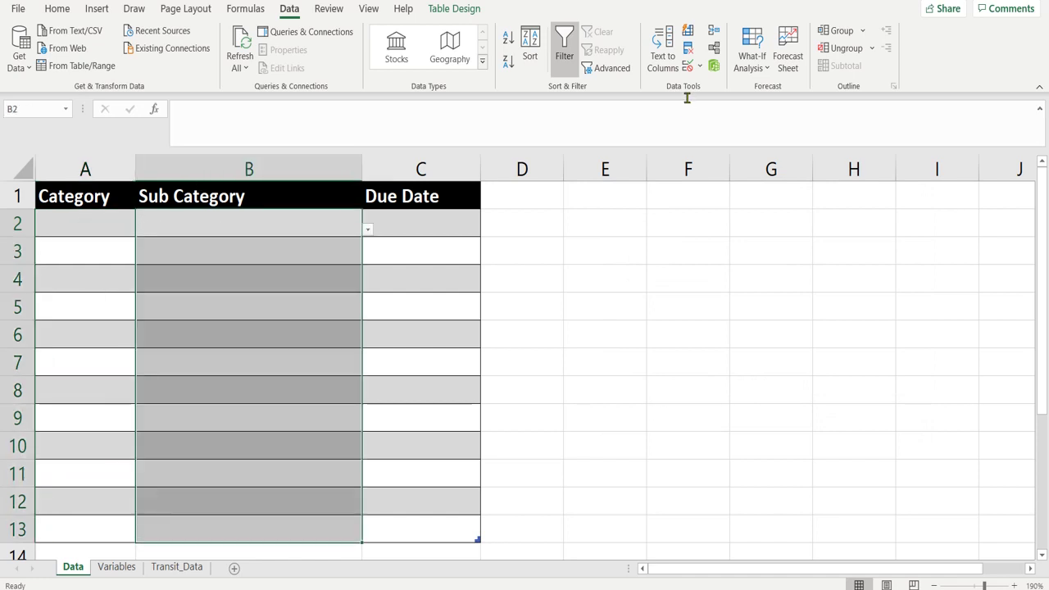
pyautogui.click(699, 66)
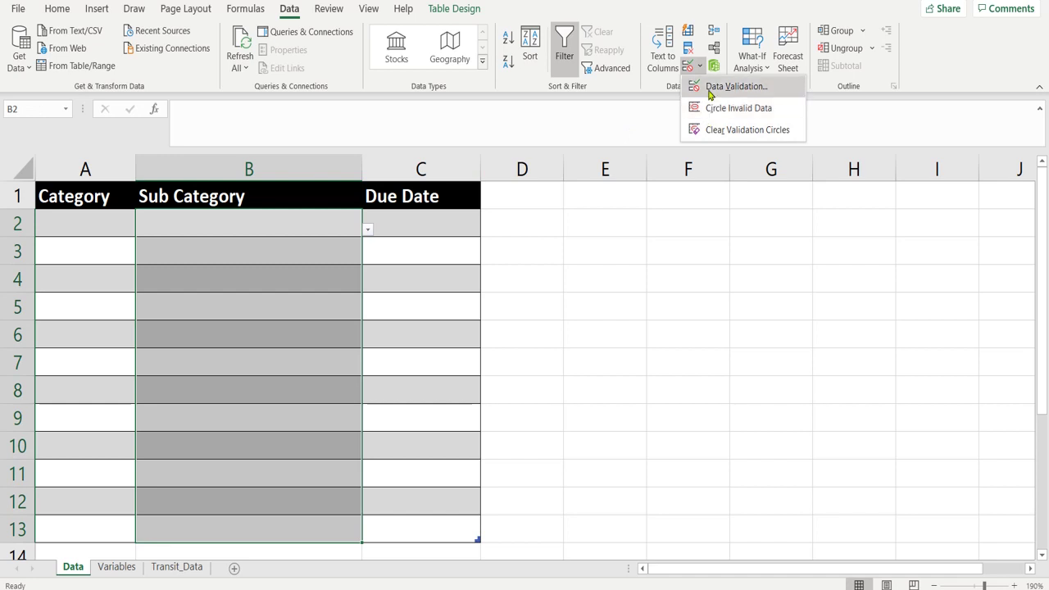
pyautogui.click(710, 85)
pyautogui.click(688, 279)
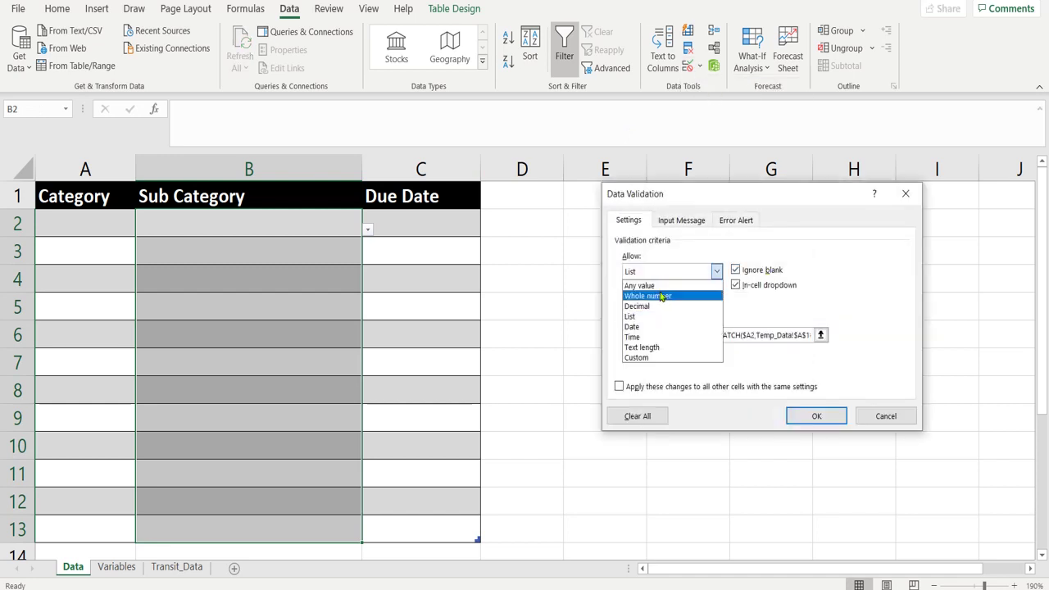
pyautogui.click(639, 285)
pyautogui.click(817, 416)
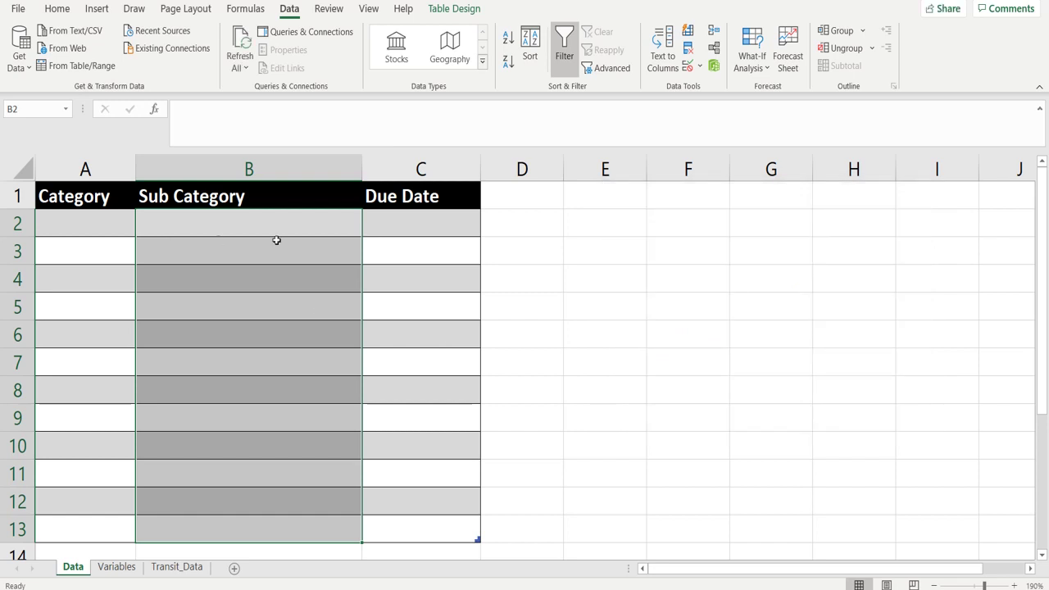
pyautogui.click(382, 234)
# Step: Check the formula behind the category headers in A1 of Transit_Data, and return to the Data sheet
pyautogui.click(95, 225)
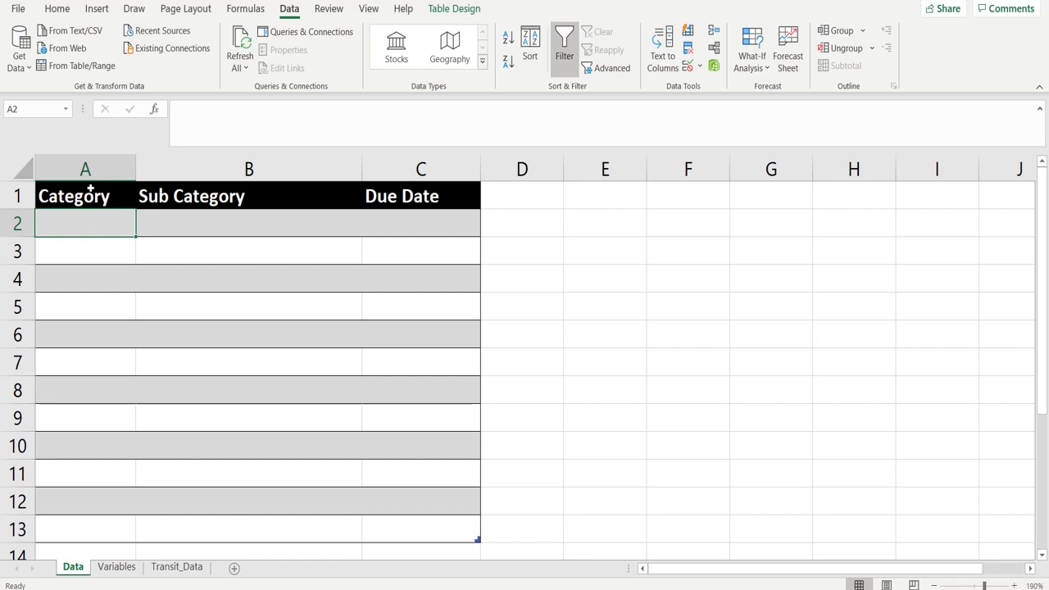
pyautogui.click(90, 188)
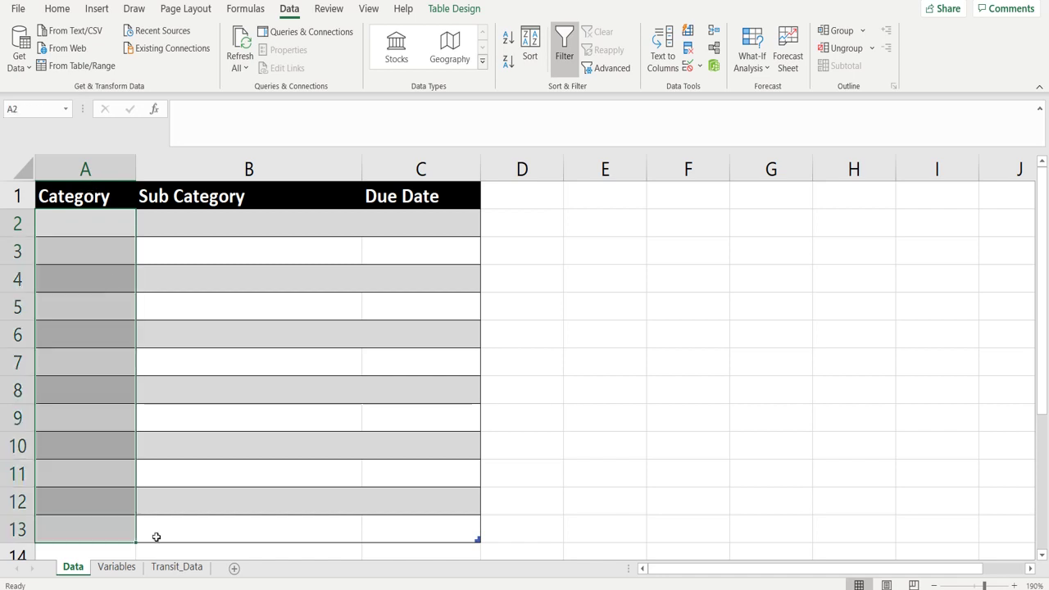
pyautogui.click(166, 567)
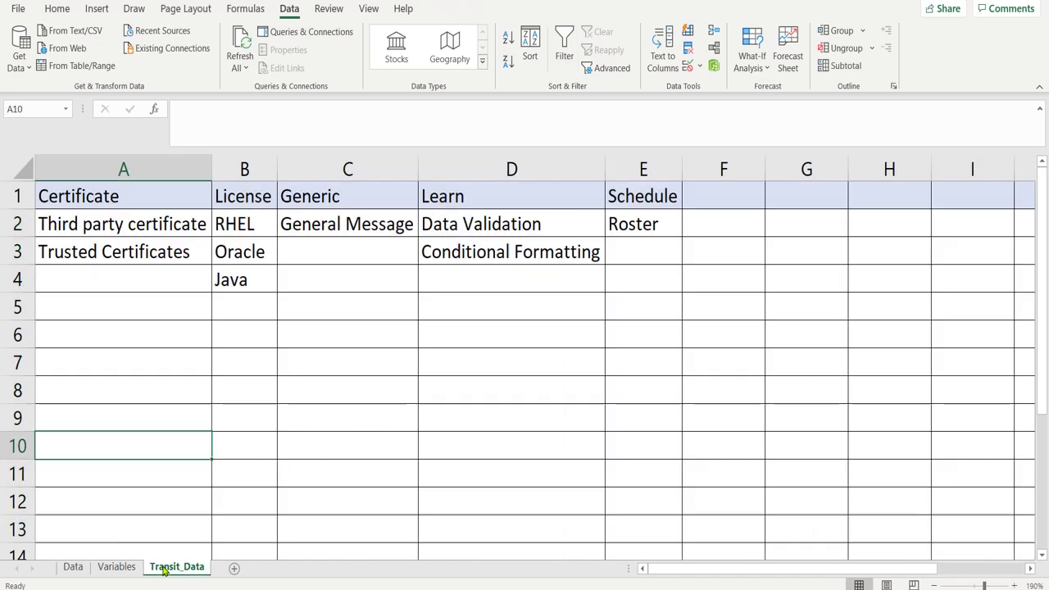
pyautogui.click(92, 195)
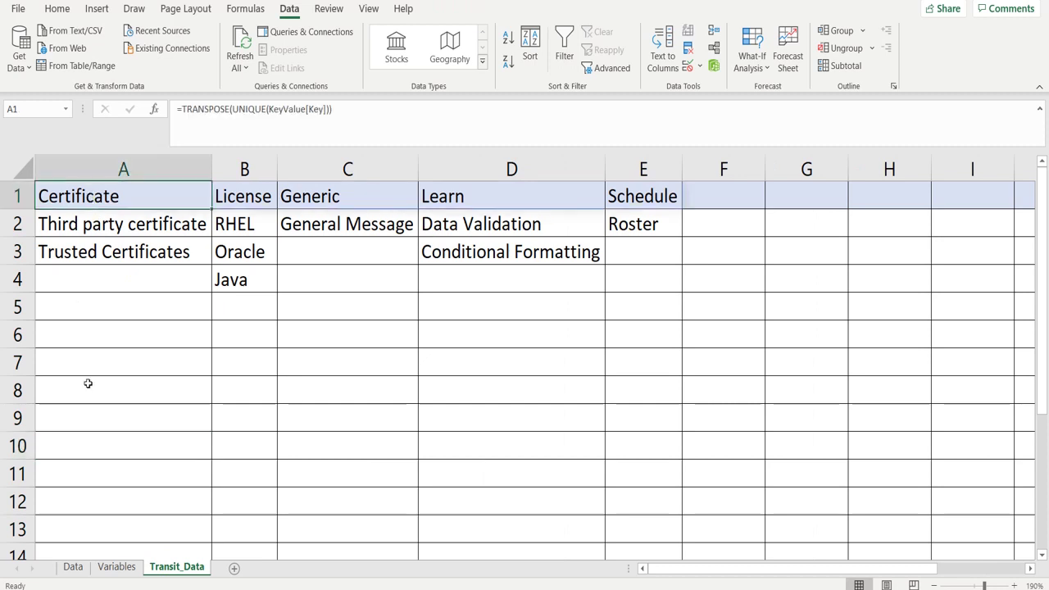
pyautogui.click(72, 566)
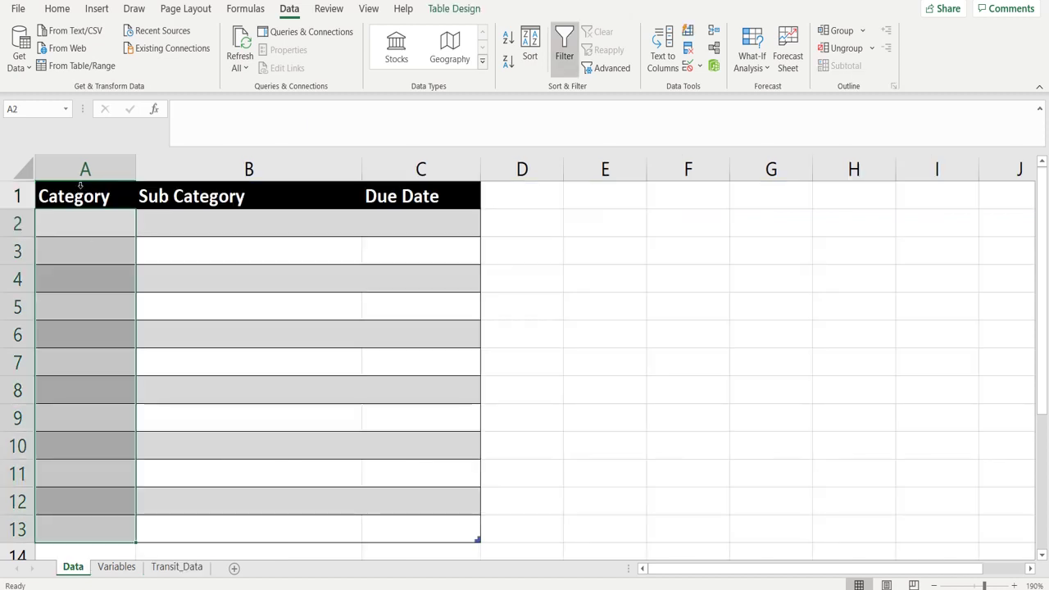
# Step: Set the data validation of the Category cells A2:A13 on the Data sheet to allow a List
pyautogui.click(103, 217)
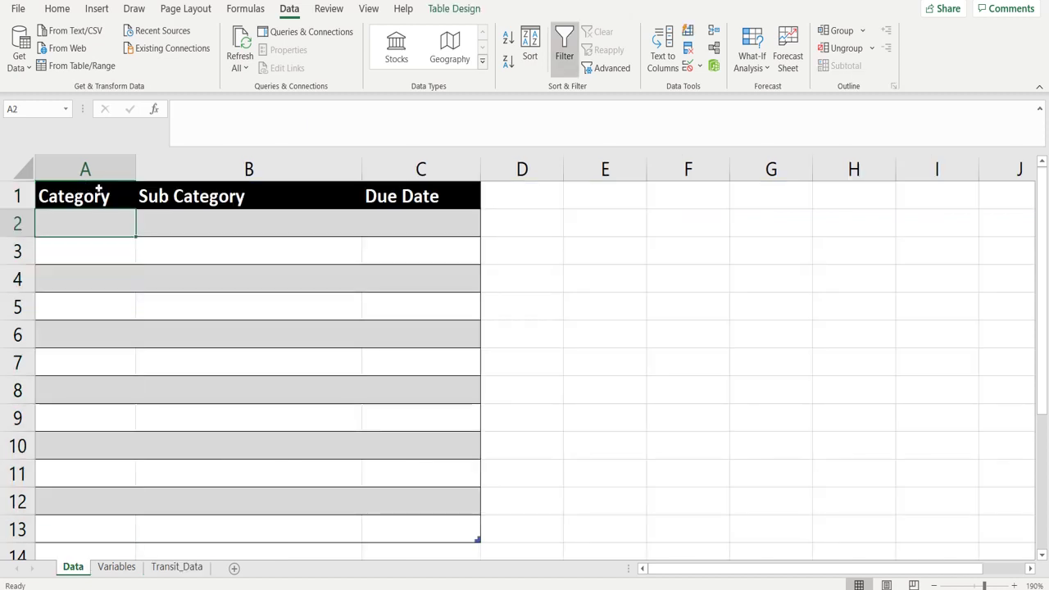
pyautogui.click(99, 189)
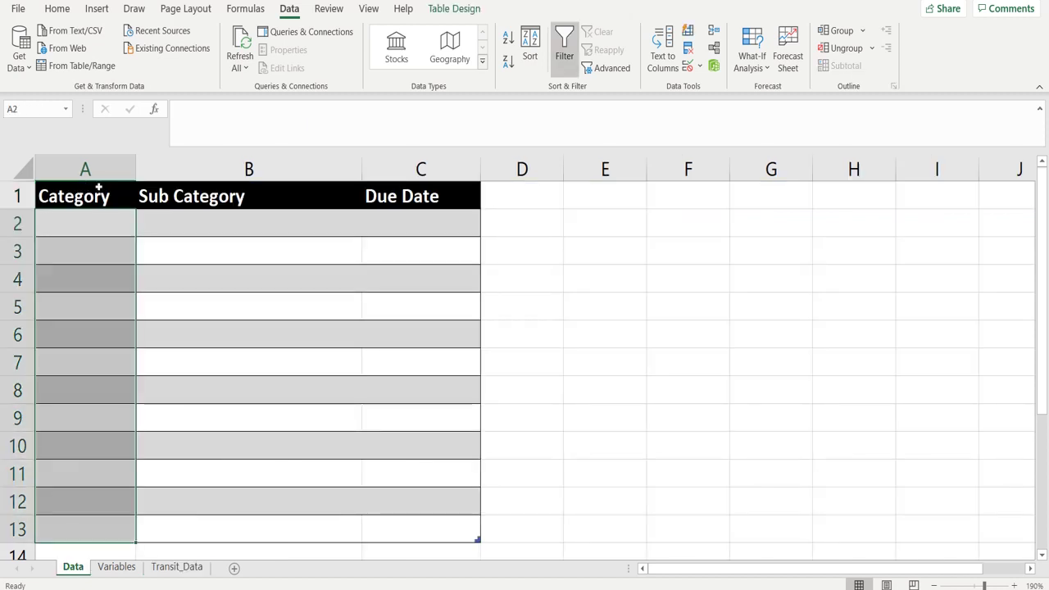
pyautogui.click(700, 66)
pyautogui.click(706, 85)
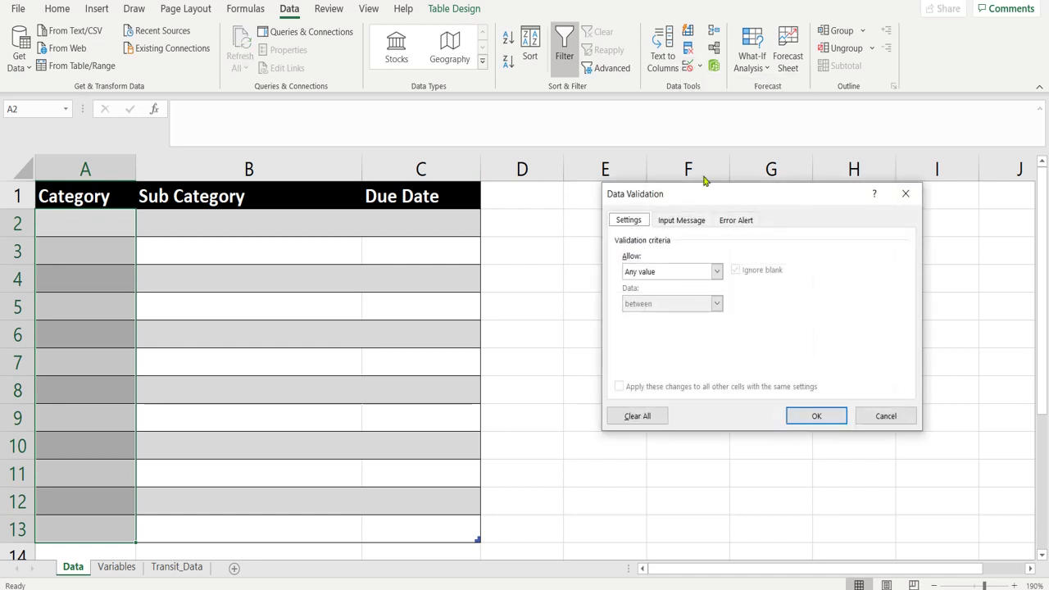
pyautogui.click(672, 274)
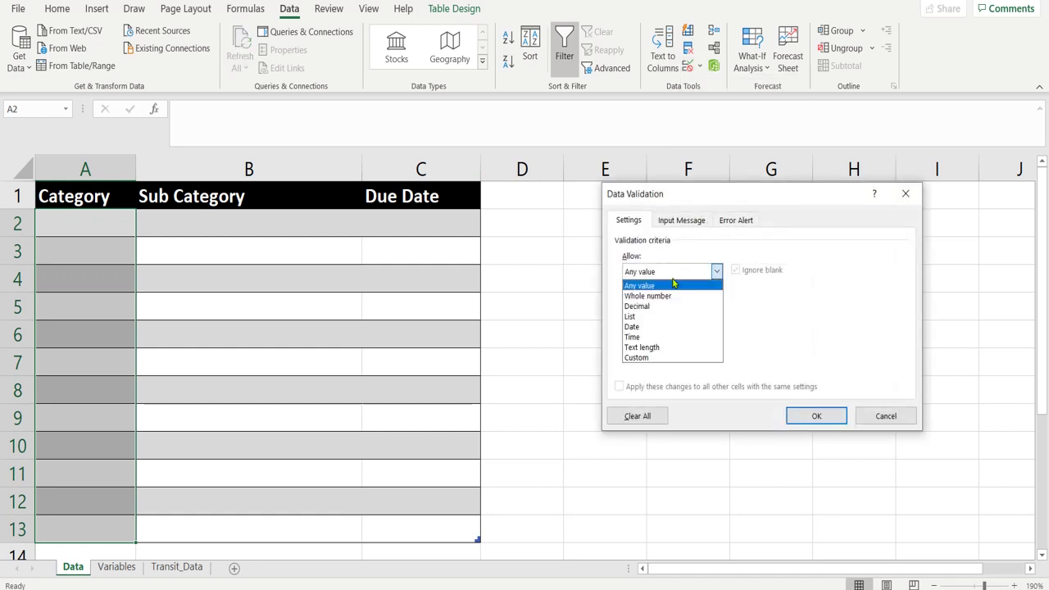
pyautogui.click(651, 317)
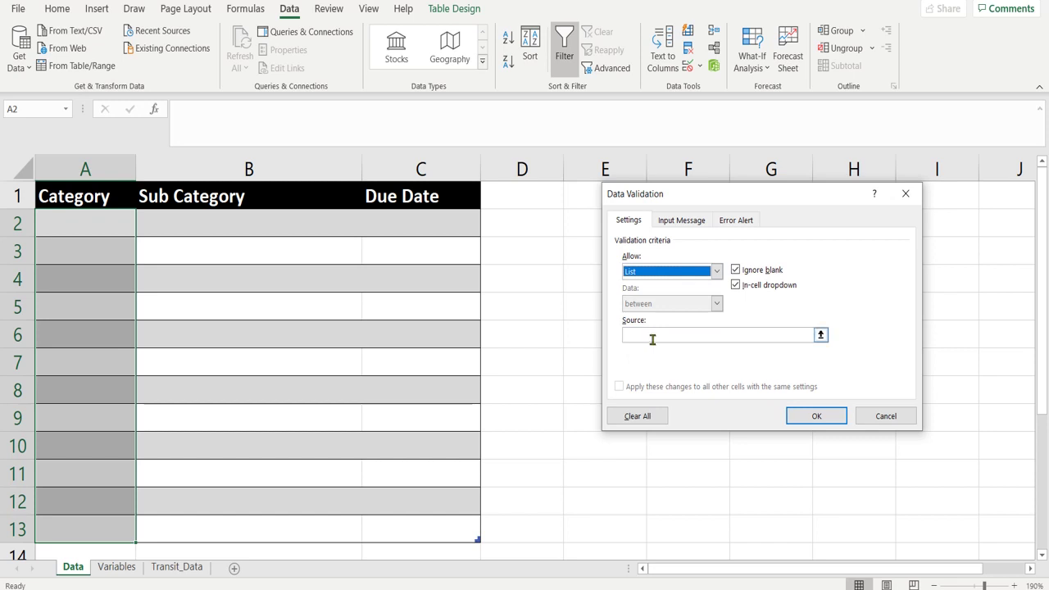
# Step: Set the list source to the spill reference =Transit_Data!$A$1# and apply the validation to the Category cells
pyautogui.click(652, 337)
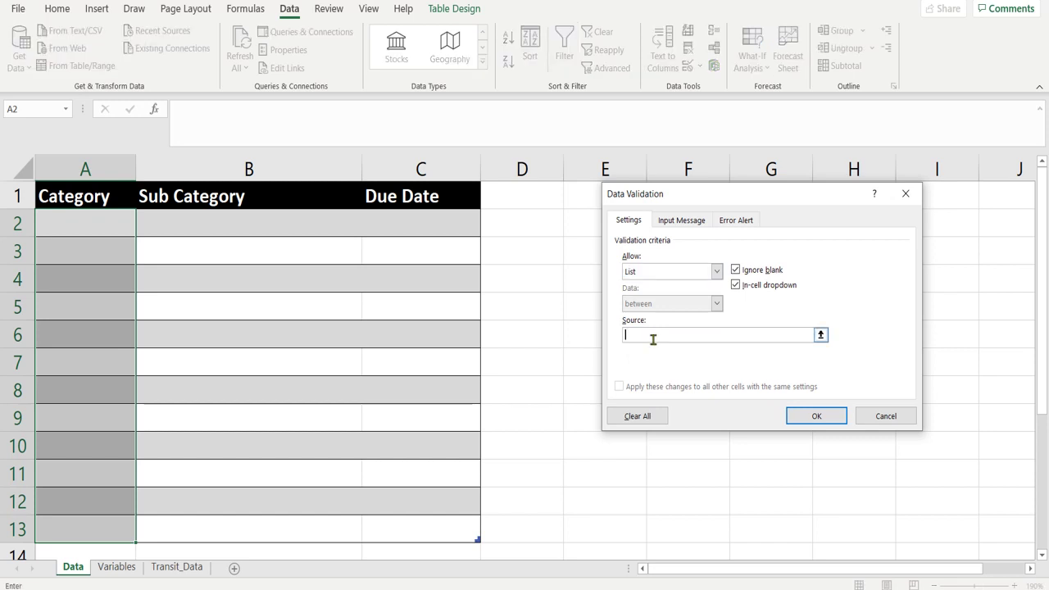
pyautogui.click(823, 338)
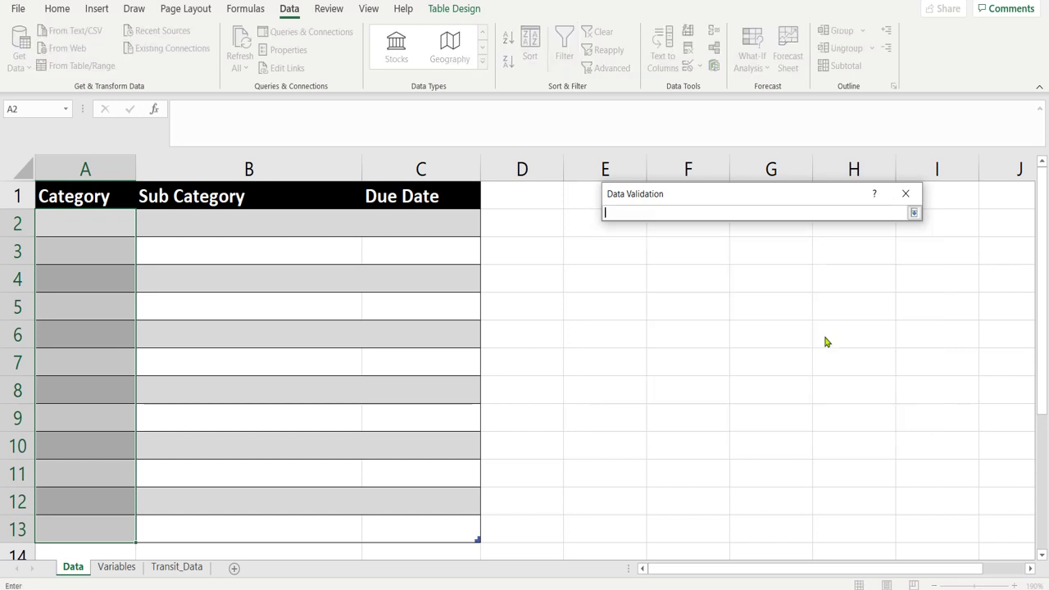
pyautogui.click(177, 569)
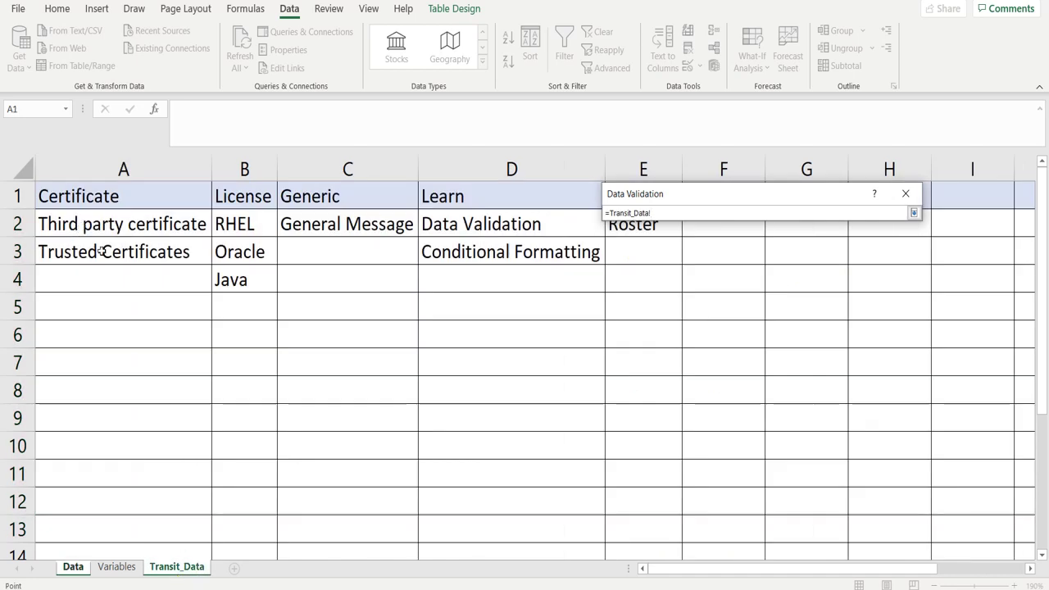
pyautogui.click(80, 194)
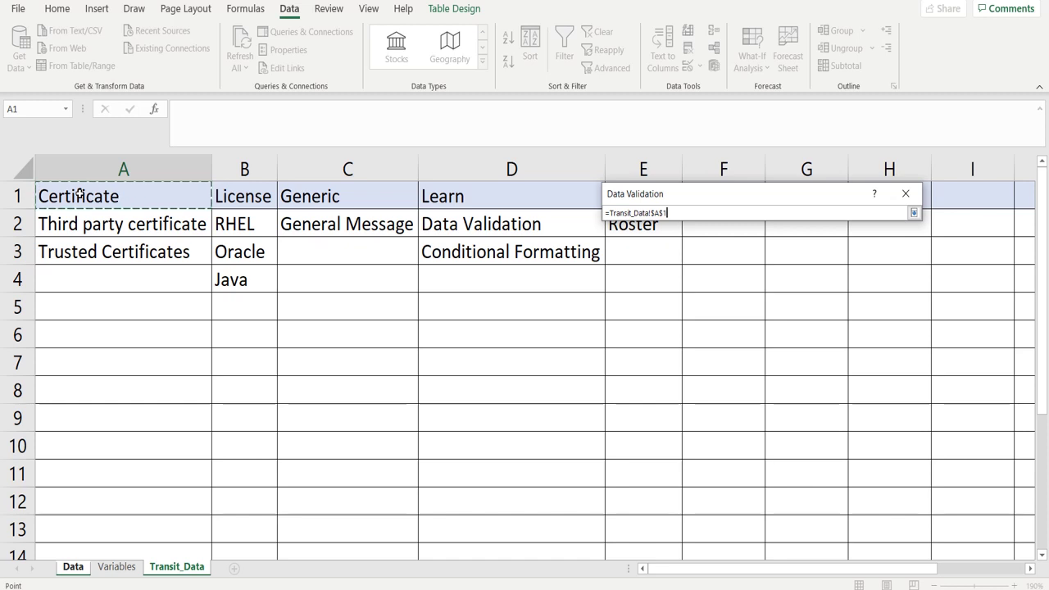
pyautogui.write('#')
pyautogui.click(915, 214)
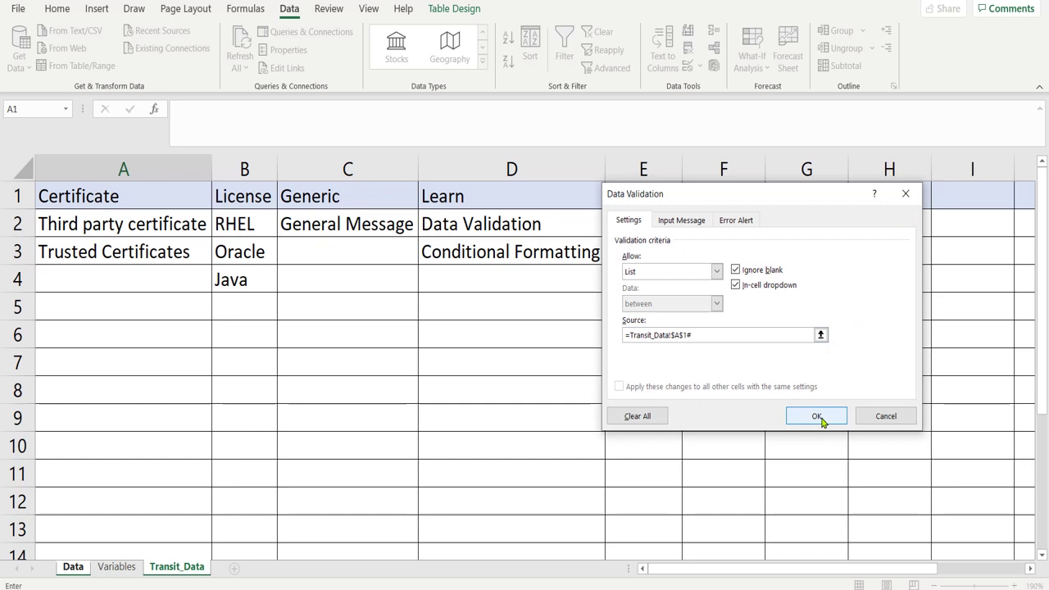
pyautogui.click(817, 417)
# Step: Display the options of the Category drop-down in cell A2
pyautogui.click(145, 218)
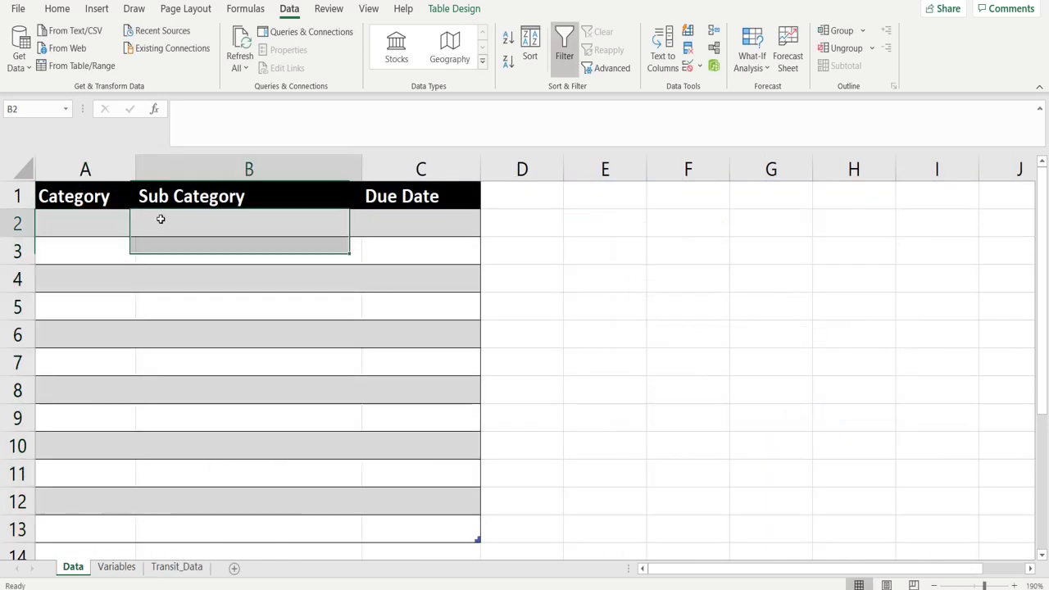
pyautogui.click(117, 222)
pyautogui.click(141, 230)
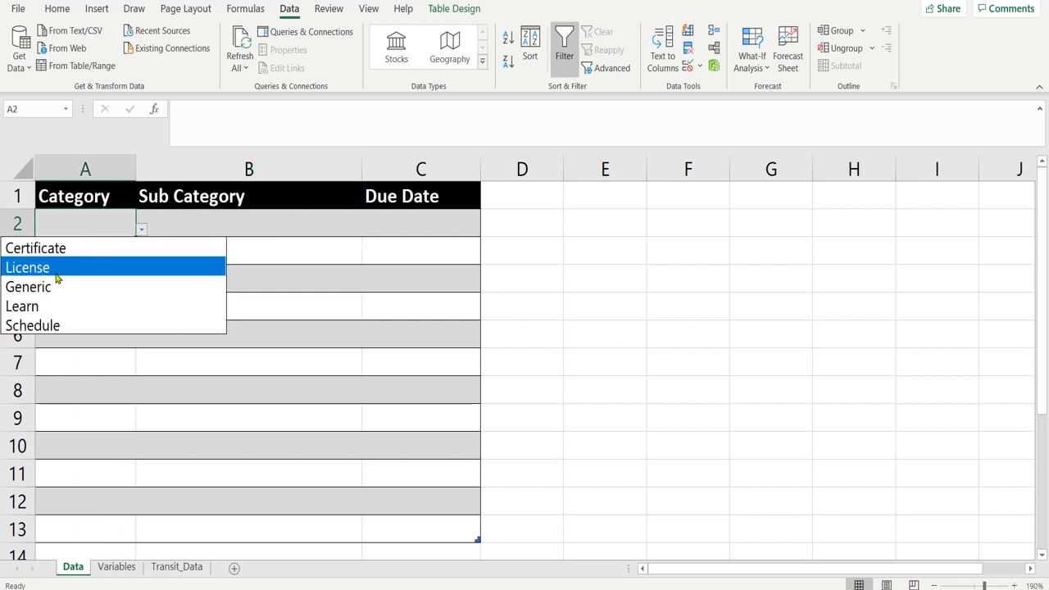
# Step: Go through the spilled category headers in row 1 of Transit_Data to compare them with the drop-down options
pyautogui.click(160, 576)
pyautogui.click(176, 567)
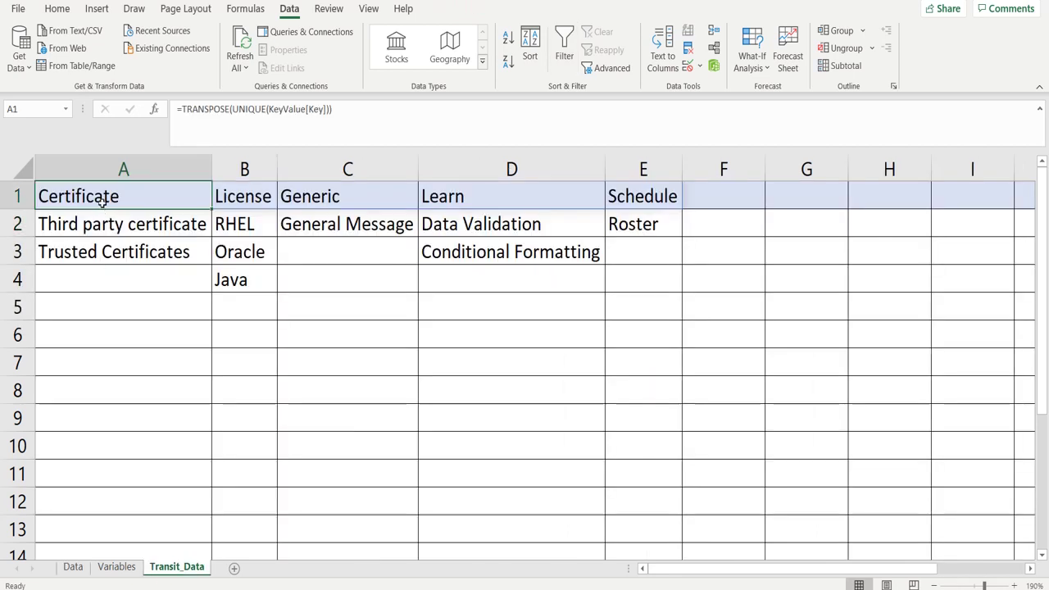
pyautogui.press('Right')
pyautogui.press('Right')
pyautogui.press('Right')
pyautogui.press('Right')
pyautogui.press('Right')
pyautogui.press('Left')
pyautogui.press('Left')
pyautogui.press('Left')
pyautogui.press('Left')
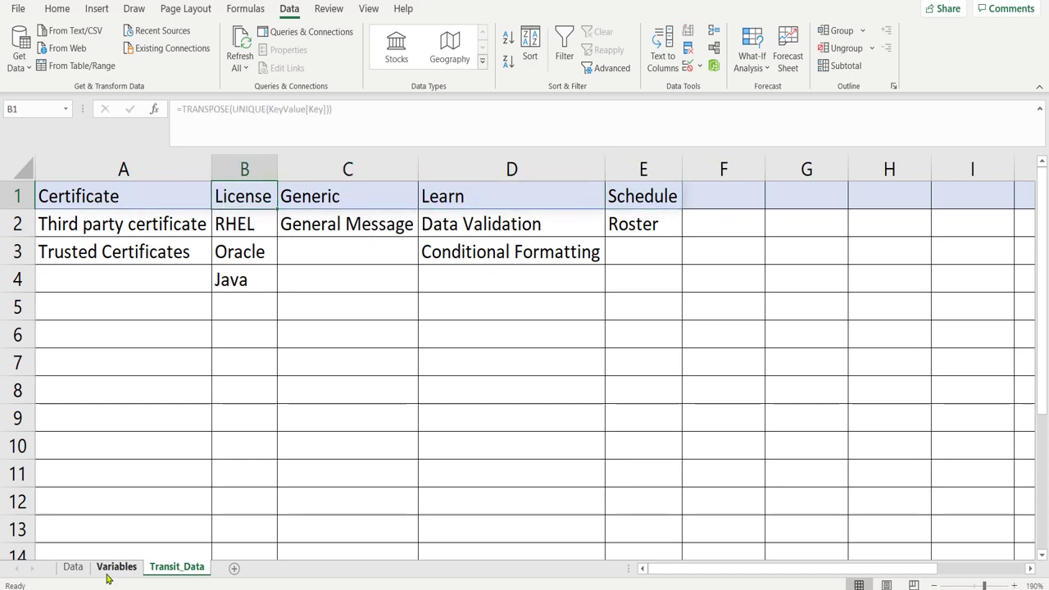
# Step: Choose Certificate from the Category drop-down in cell A2 of the Data sheet
pyautogui.click(72, 569)
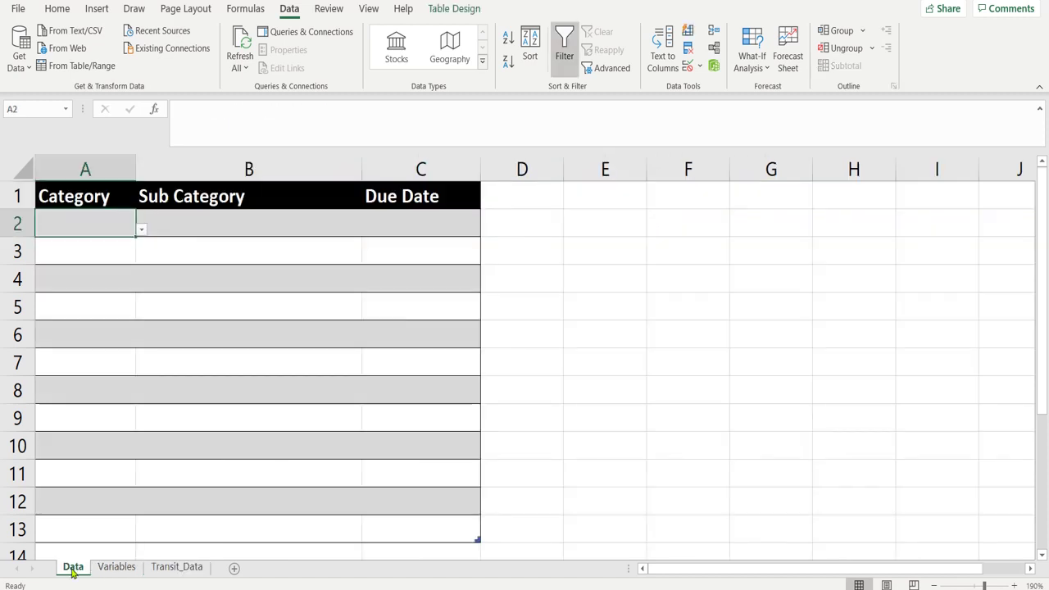
pyautogui.click(142, 230)
pyautogui.click(108, 246)
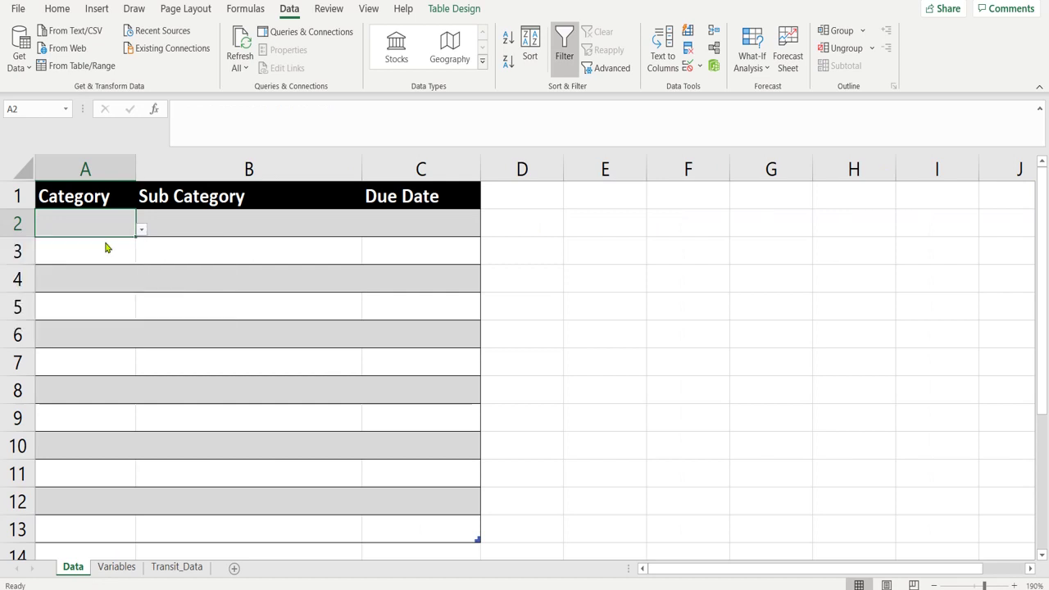
pyautogui.click(188, 229)
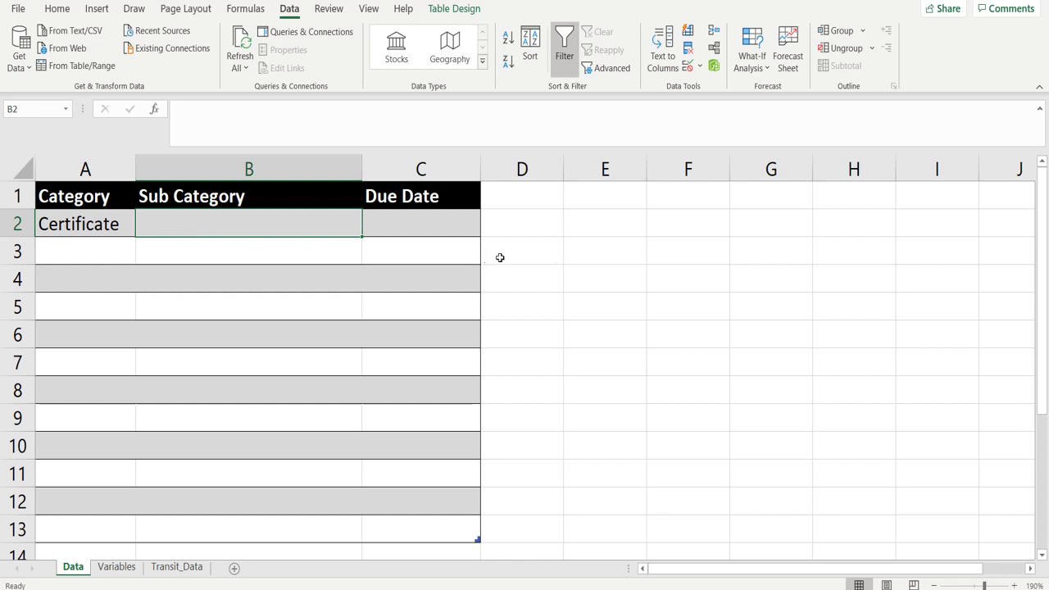
# Step: Examine the Certificate header in A1 of Transit_Data and the sub categories listed beneath it
pyautogui.click(613, 220)
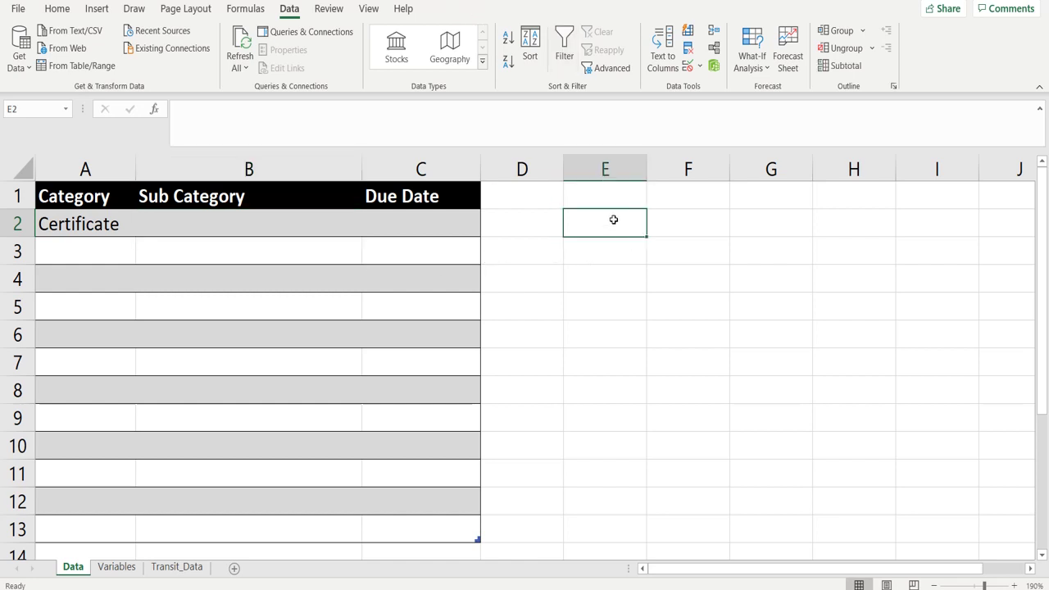
pyautogui.click(169, 568)
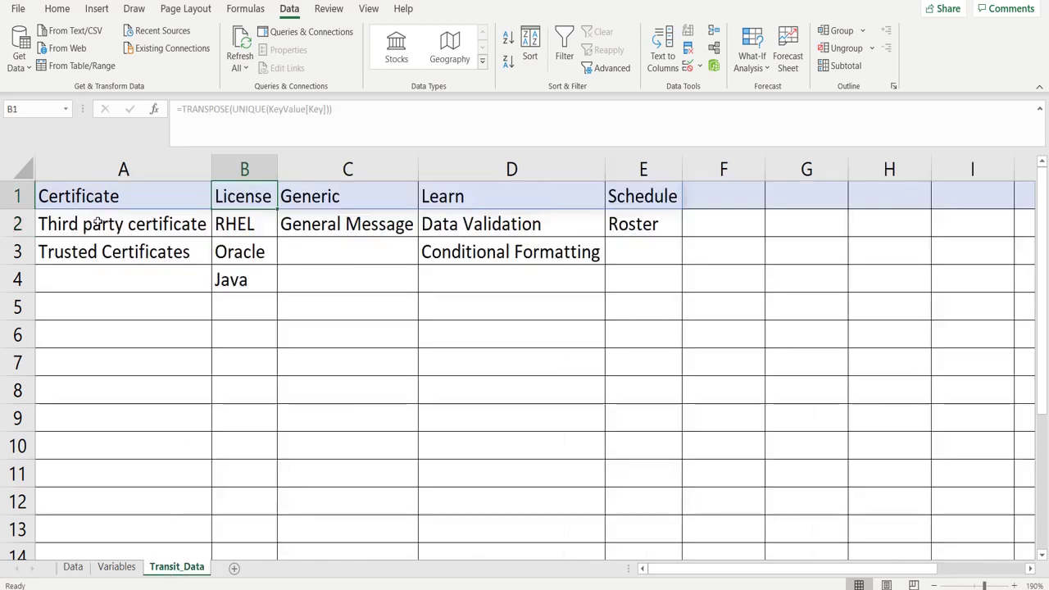
pyautogui.click(91, 201)
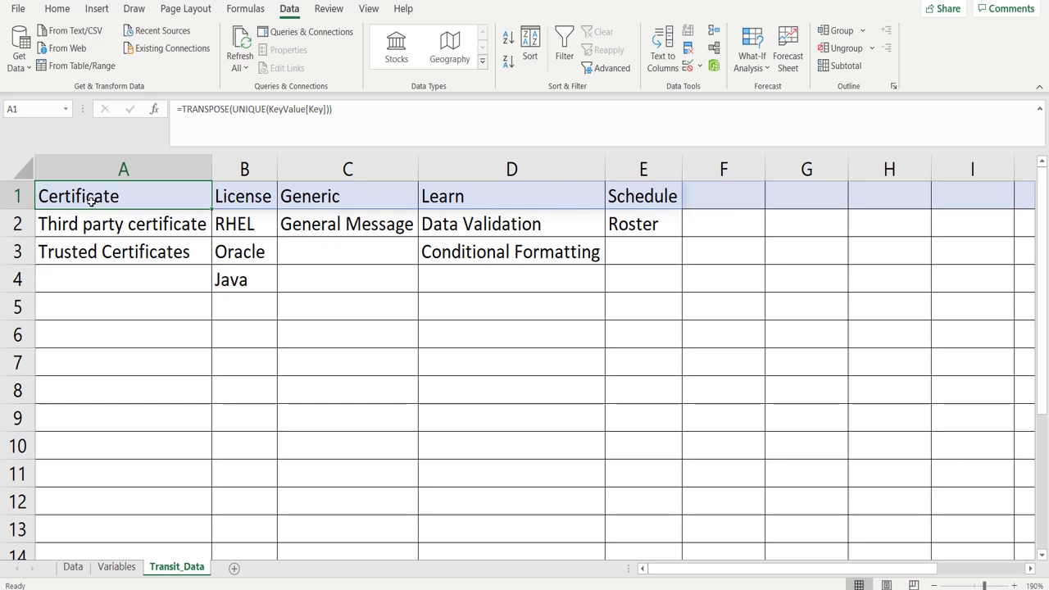
pyautogui.click(73, 567)
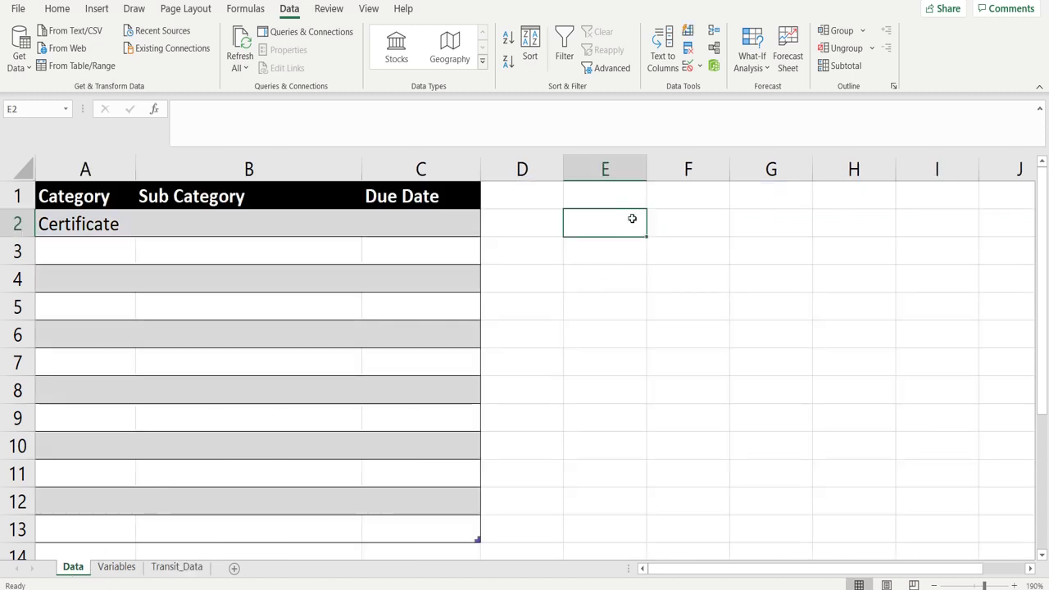
# Step: Start an OFFSET formula in the empty cell E2 of the Data sheet
pyautogui.click(604, 119)
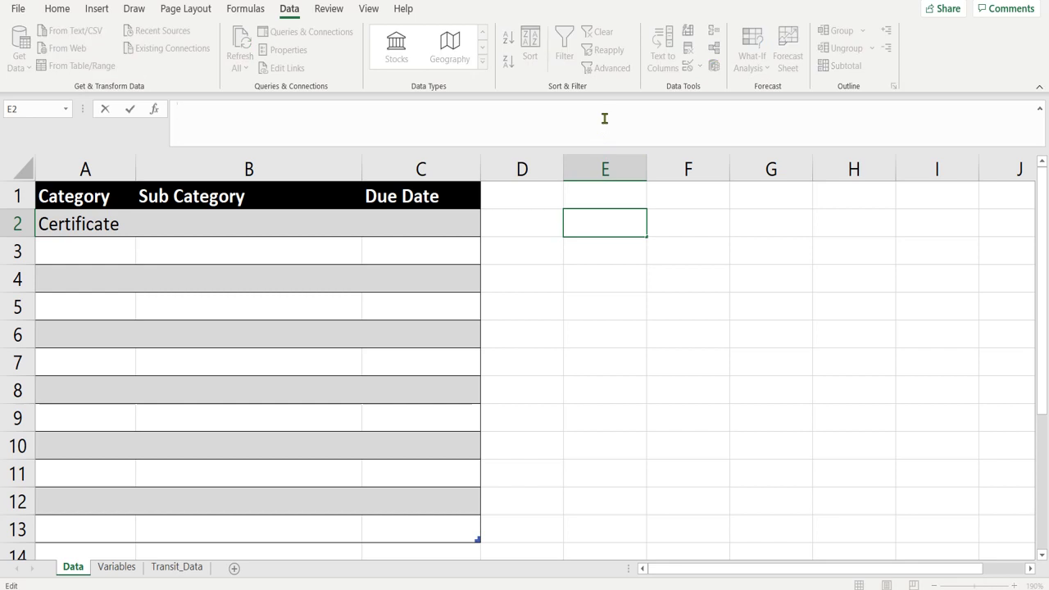
pyautogui.write('=O')
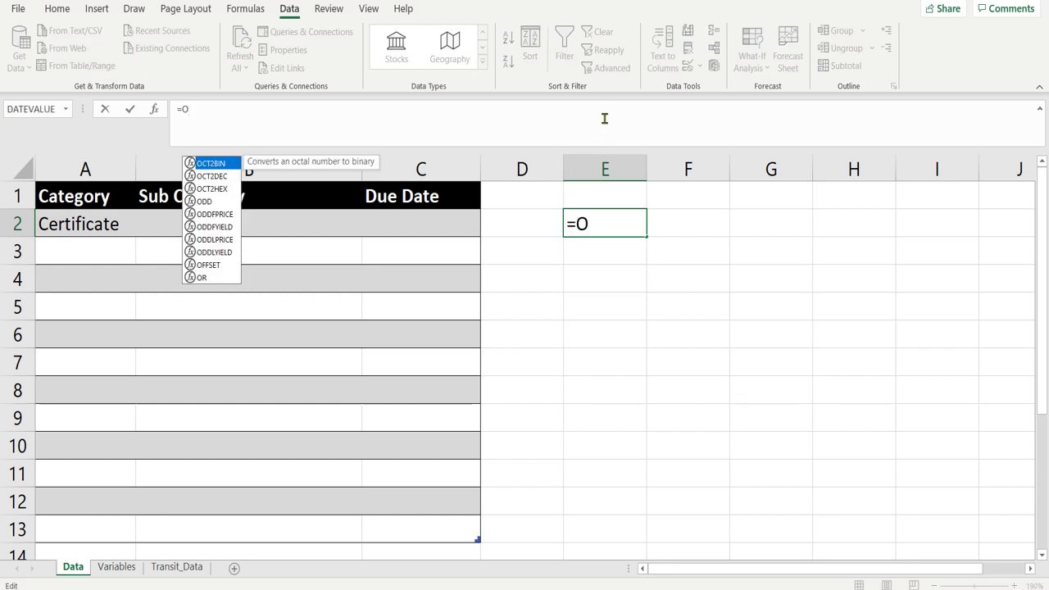
pyautogui.write('FFS')
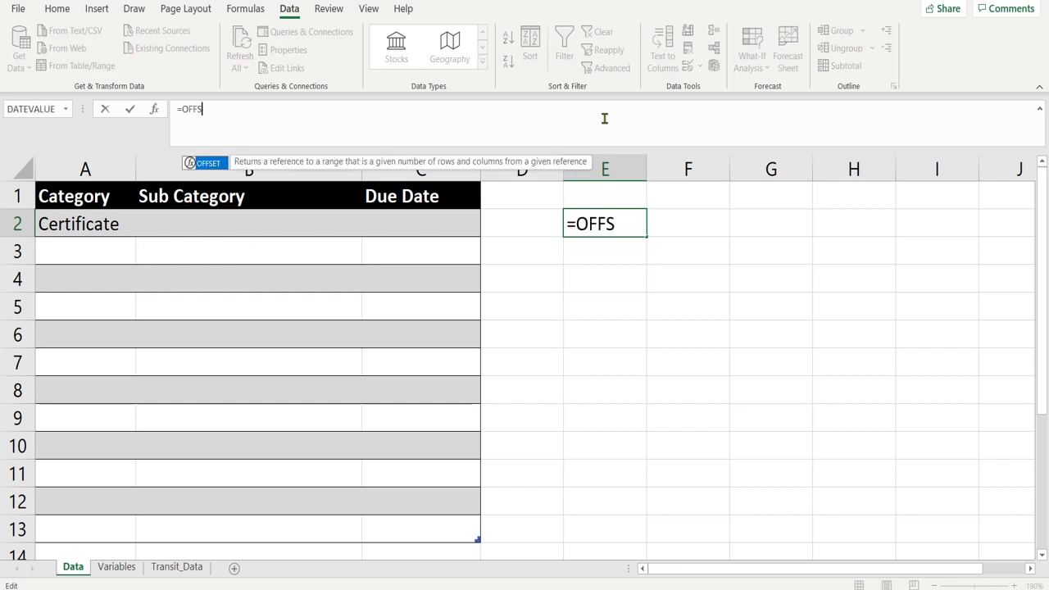
pyautogui.write('ET(')
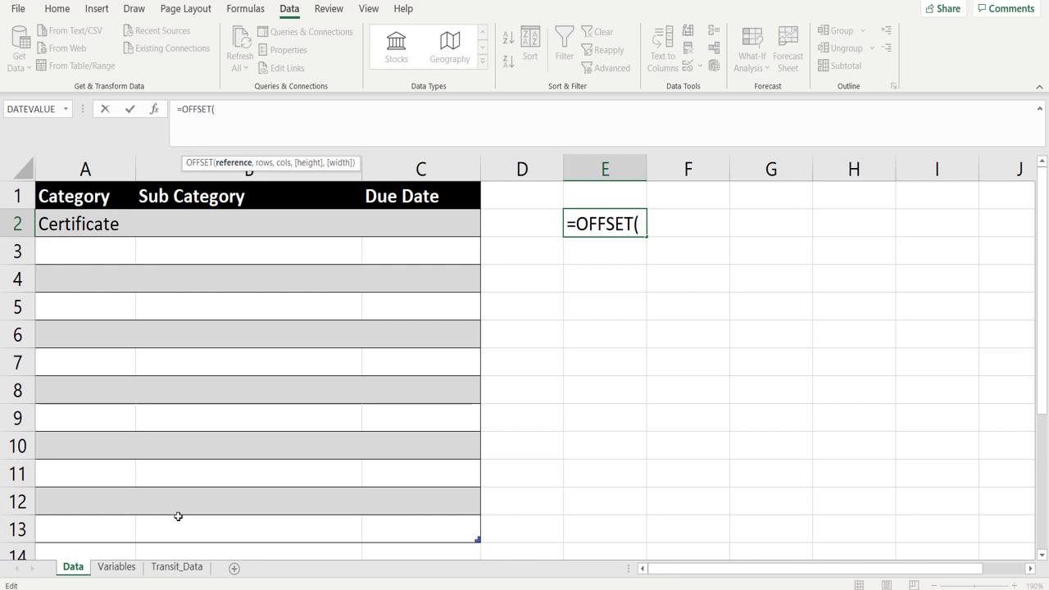
# Step: Supply the absolute reference Transit_Data!$A$1 as the OFFSET formula's reference argument, and continue to the rows argument
pyautogui.click(175, 572)
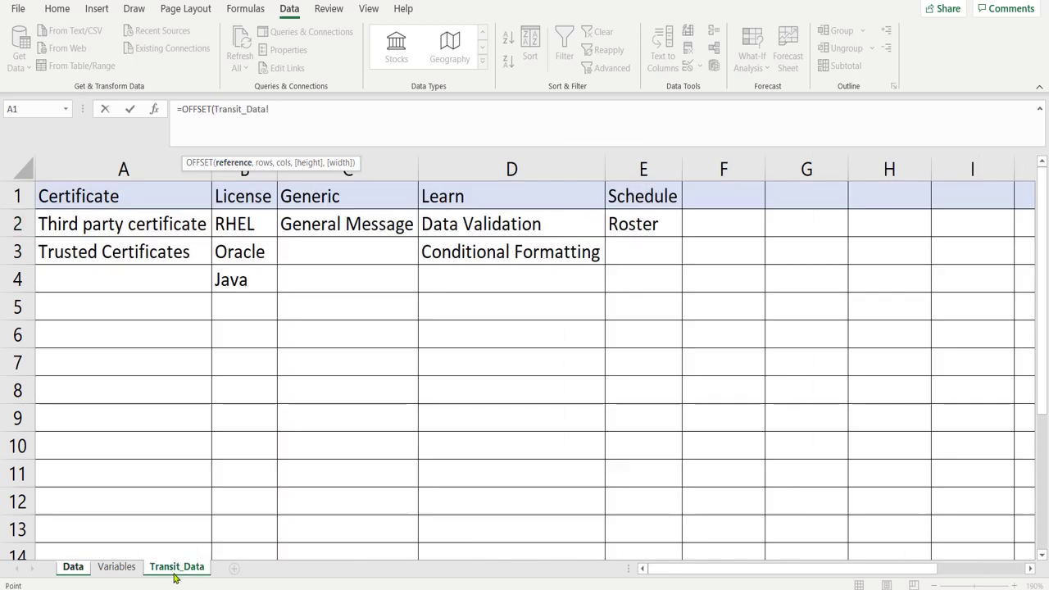
pyautogui.click(78, 190)
pyautogui.click(305, 110)
pyautogui.hotkey('shift', 'Left')
pyautogui.hotkey('shift', 'Left')
pyautogui.press('F4')
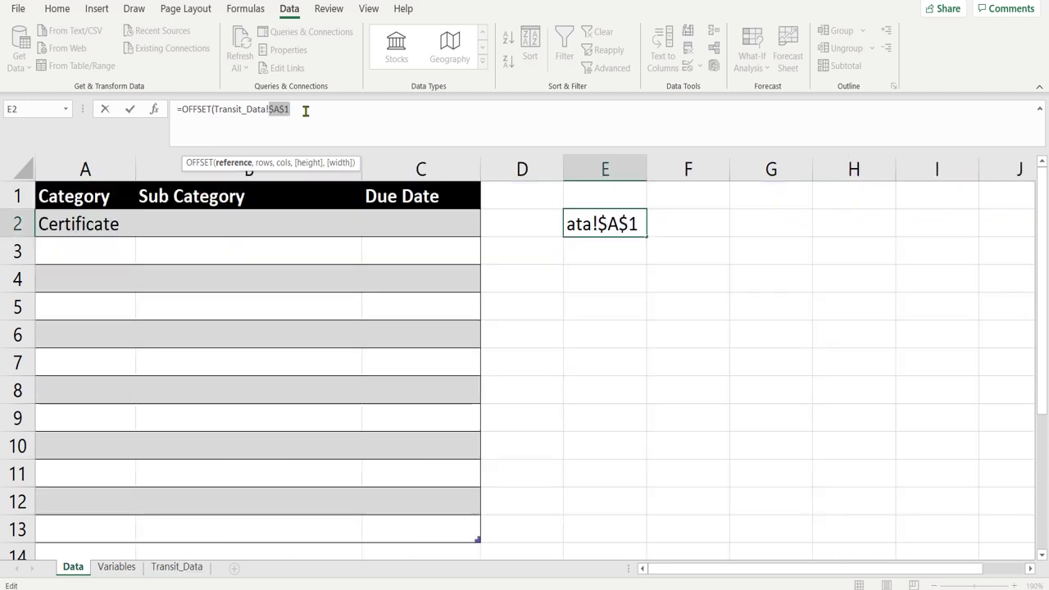
pyautogui.press('Right')
pyautogui.write('#')
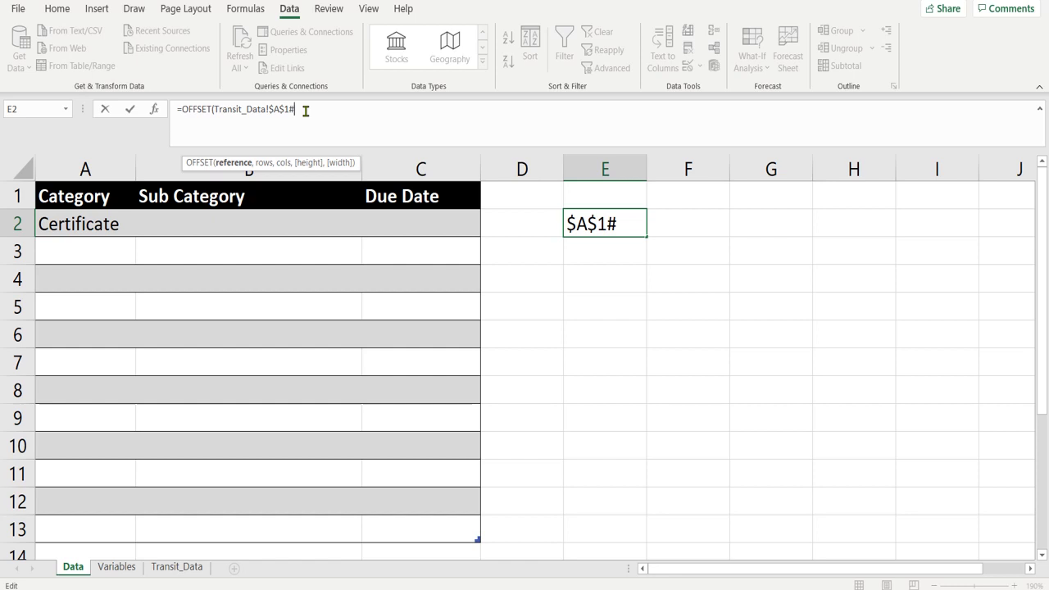
pyautogui.press('BackSpace')
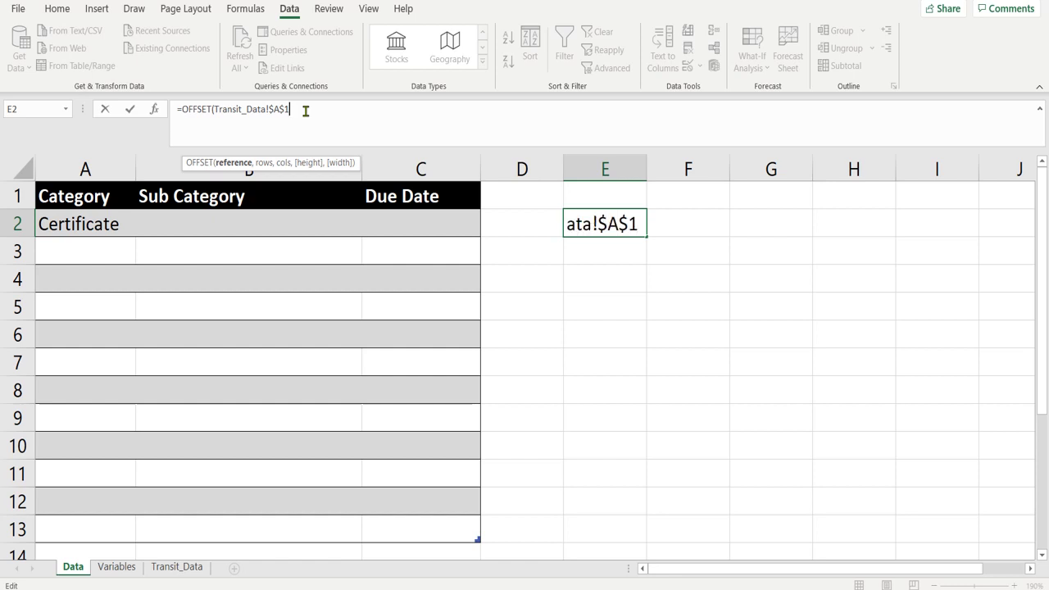
pyautogui.write(',')
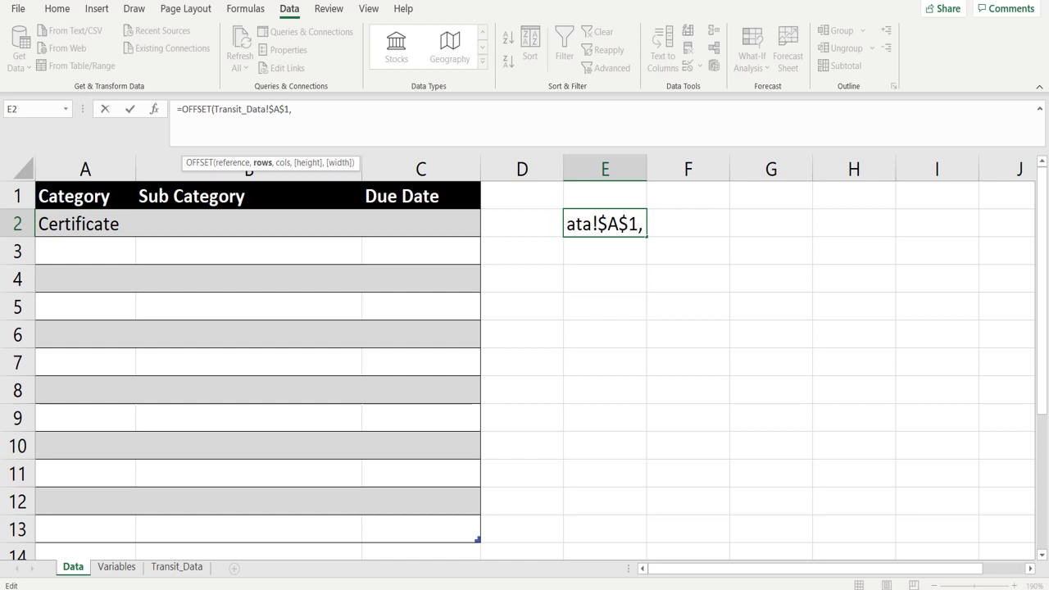
# Step: Set the OFFSET formula's rows argument to 1 and its columns argument to 0, and continue to the height argument
pyautogui.write('1')
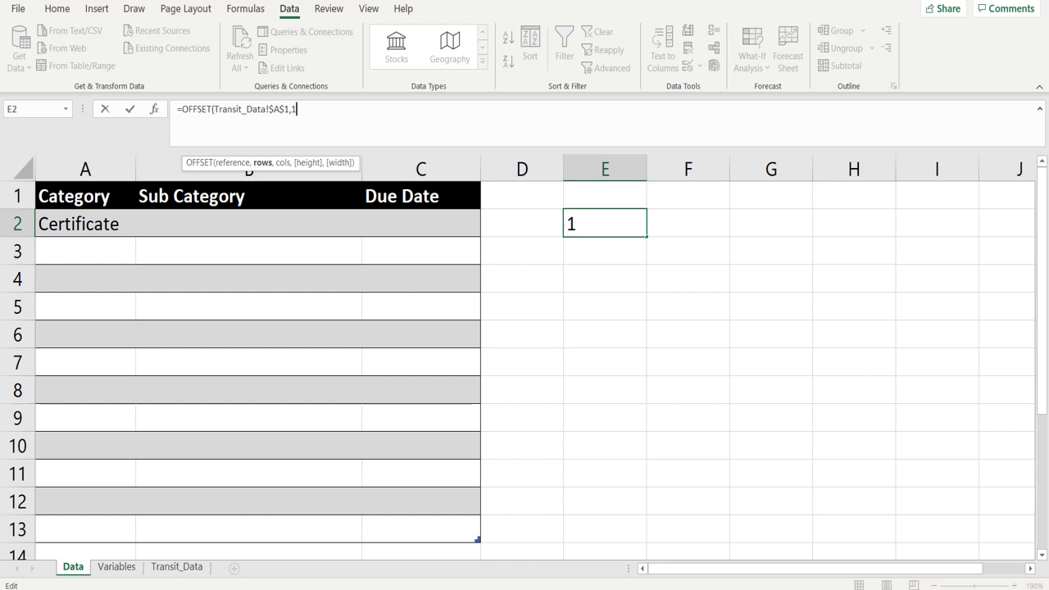
pyautogui.write(',')
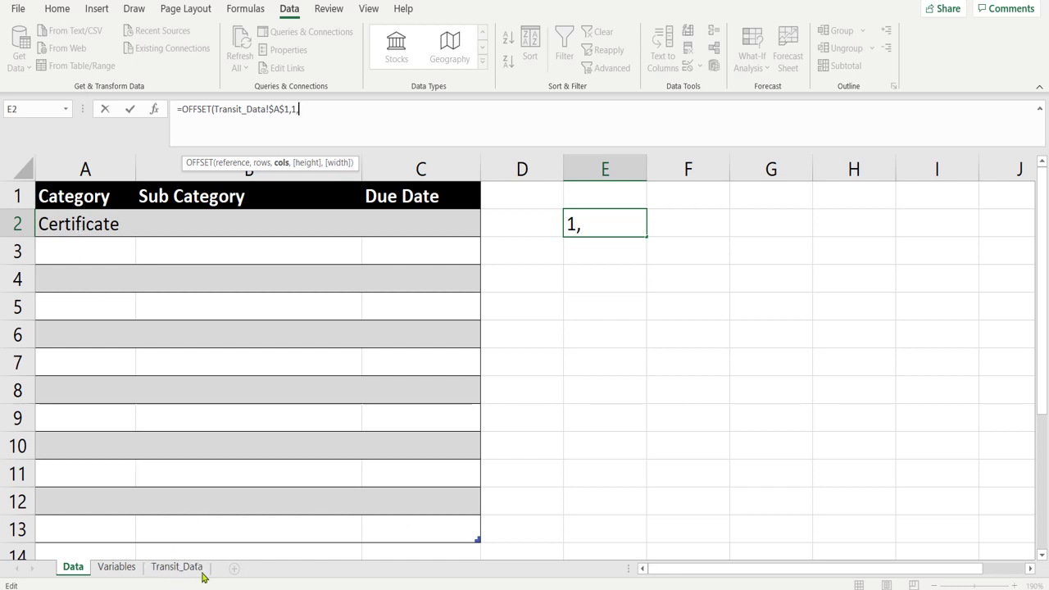
pyautogui.click(176, 567)
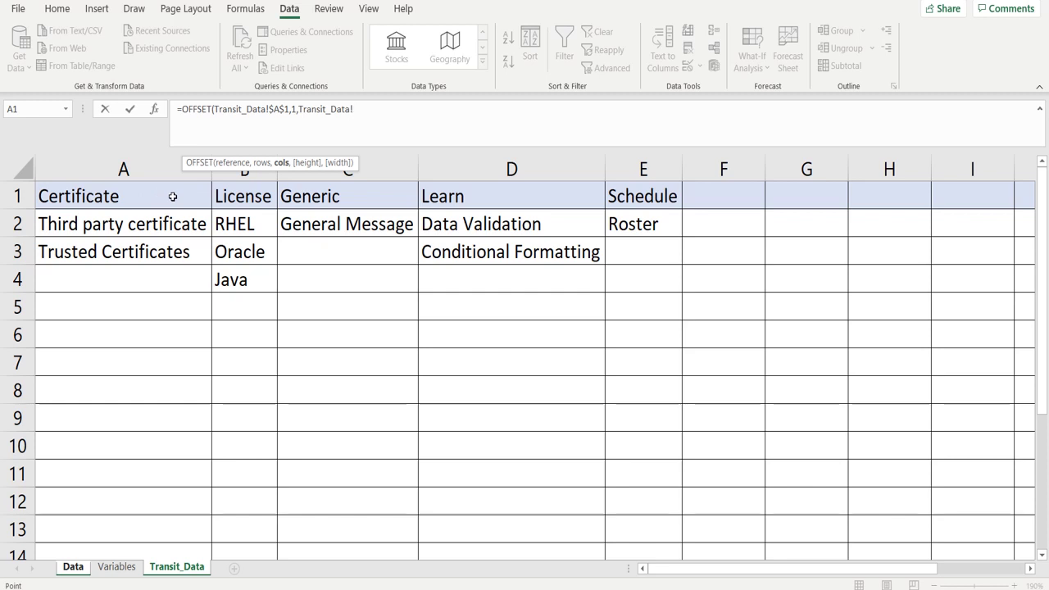
pyautogui.press('BackSpace')
pyautogui.press('BackSpace')
pyautogui.press('BackSpace')
pyautogui.press('BackSpace')
pyautogui.press('BackSpace')
pyautogui.press('BackSpace')
pyautogui.press('BackSpace')
pyautogui.press('BackSpace')
pyautogui.press('BackSpace')
pyautogui.press('BackSpace')
pyautogui.press('BackSpace')
pyautogui.press('BackSpace')
pyautogui.press('BackSpace')
pyautogui.write('0,')
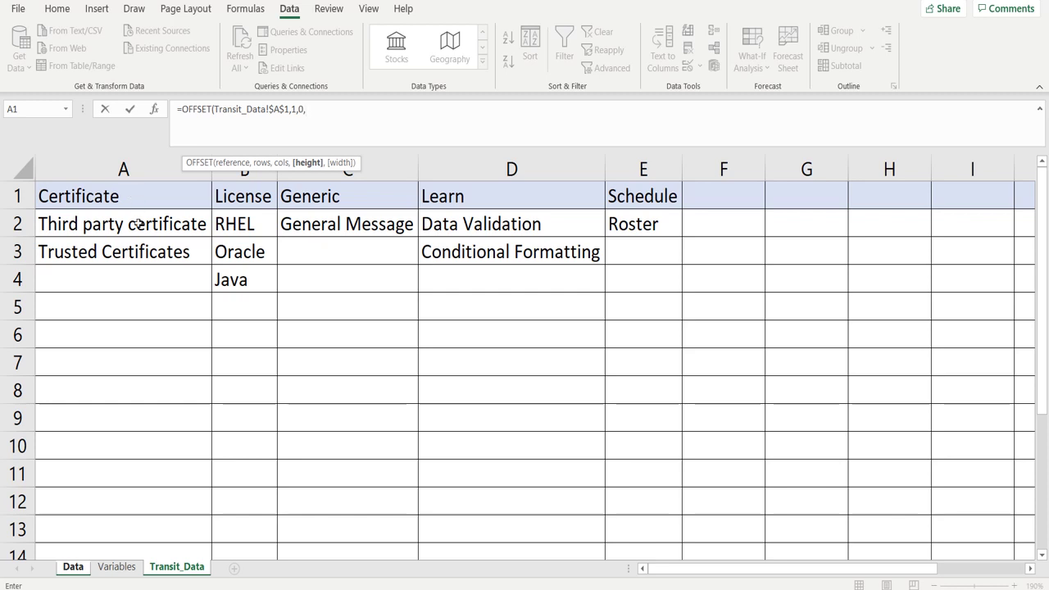
# Step: Set the OFFSET height argument to 1, close the formula and enter it in E2 of the Data sheet
pyautogui.write('1)')
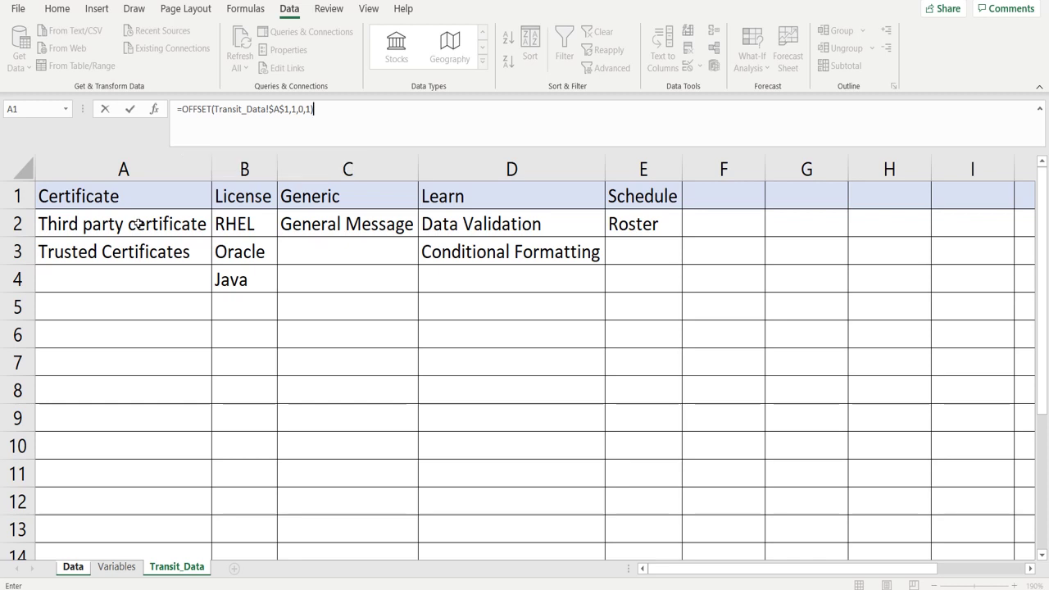
pyautogui.press('Return')
pyautogui.press('Up')
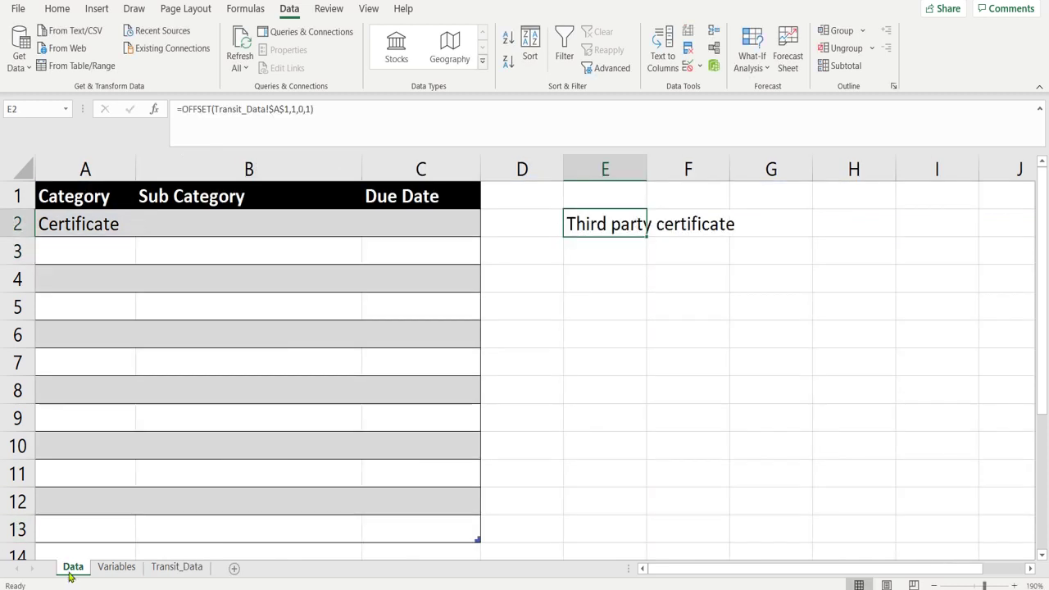
# Step: Append the spill operator # to the OFFSET formula in E2 and compare the result with the Certificate column on Transit_Data
pyautogui.click(373, 114)
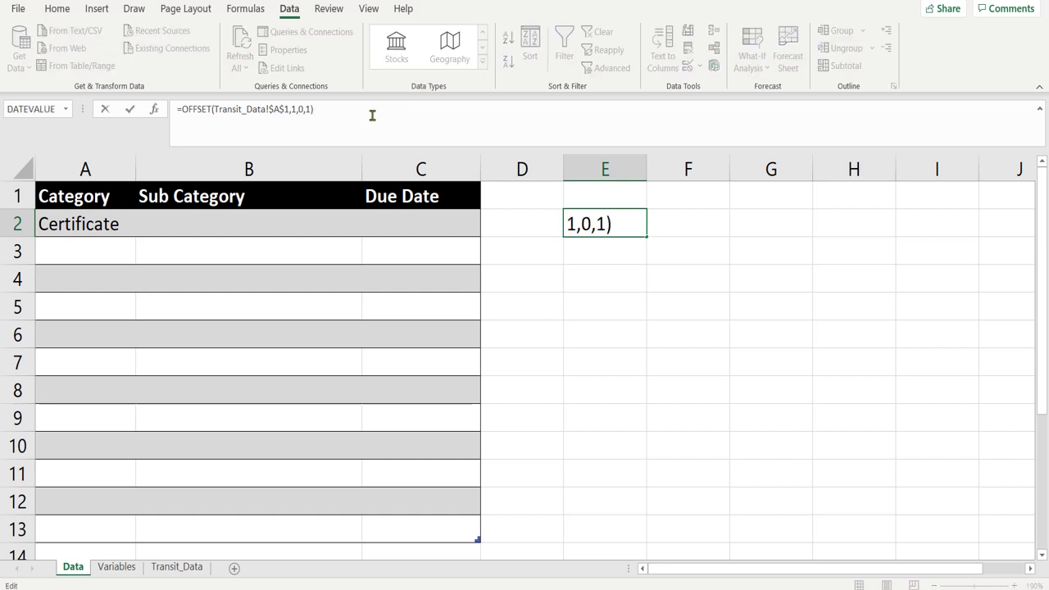
pyautogui.write('#')
pyautogui.press('Return')
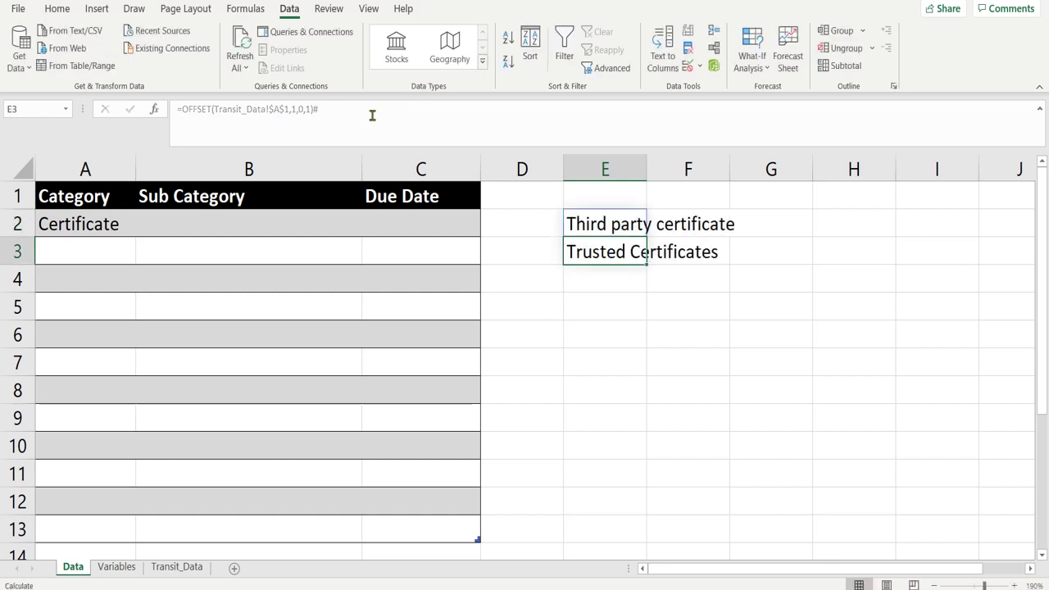
pyautogui.press('Up')
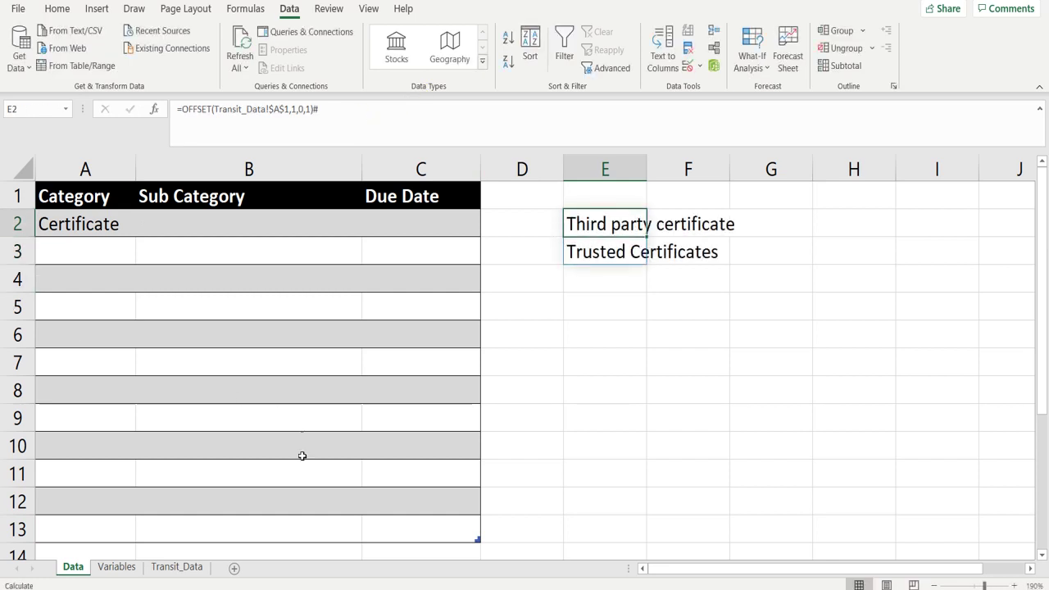
pyautogui.click(187, 571)
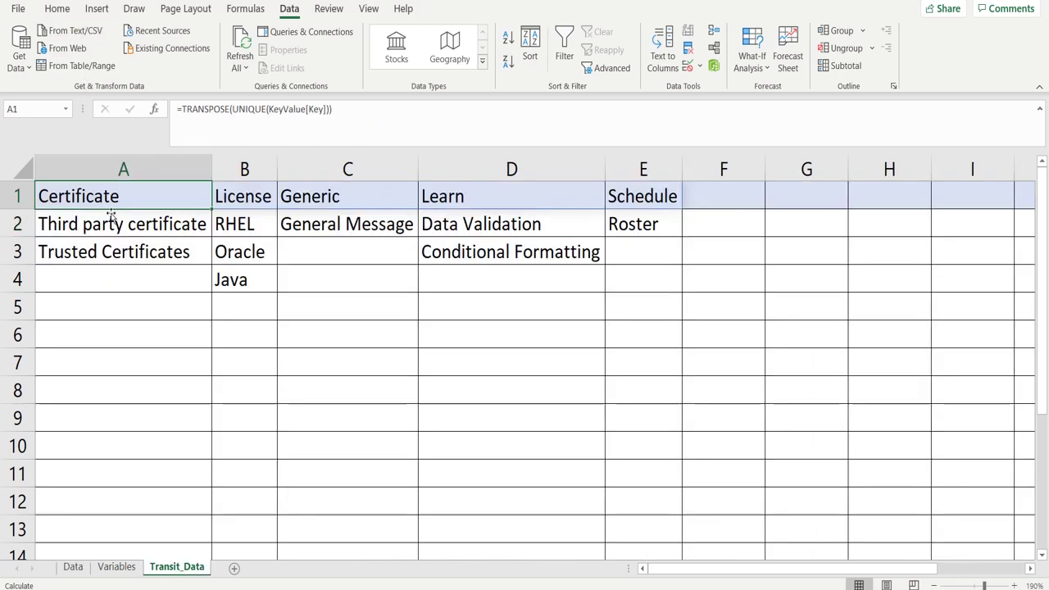
pyautogui.click(73, 568)
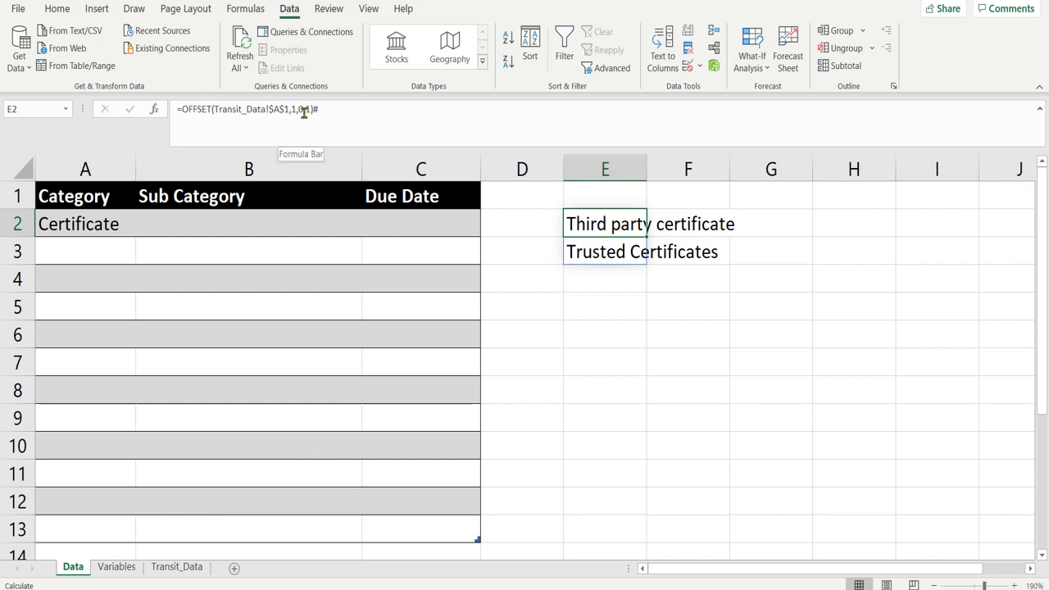
# Step: Try a columns argument of 1 in the OFFSET formula in E2
pyautogui.click(306, 110)
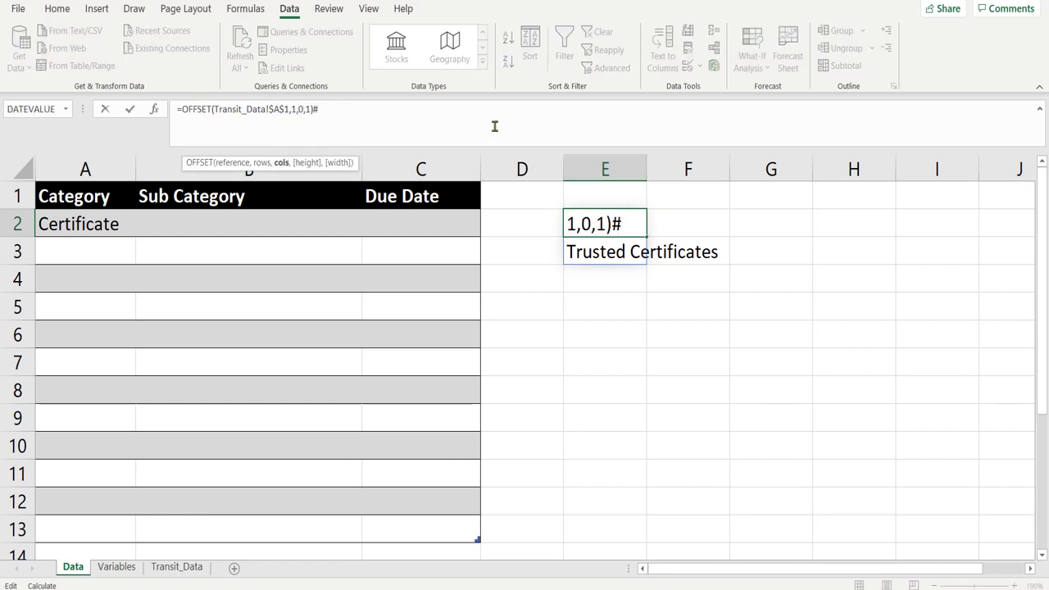
pyautogui.press('BackSpace')
pyautogui.write('1')
pyautogui.press('Return')
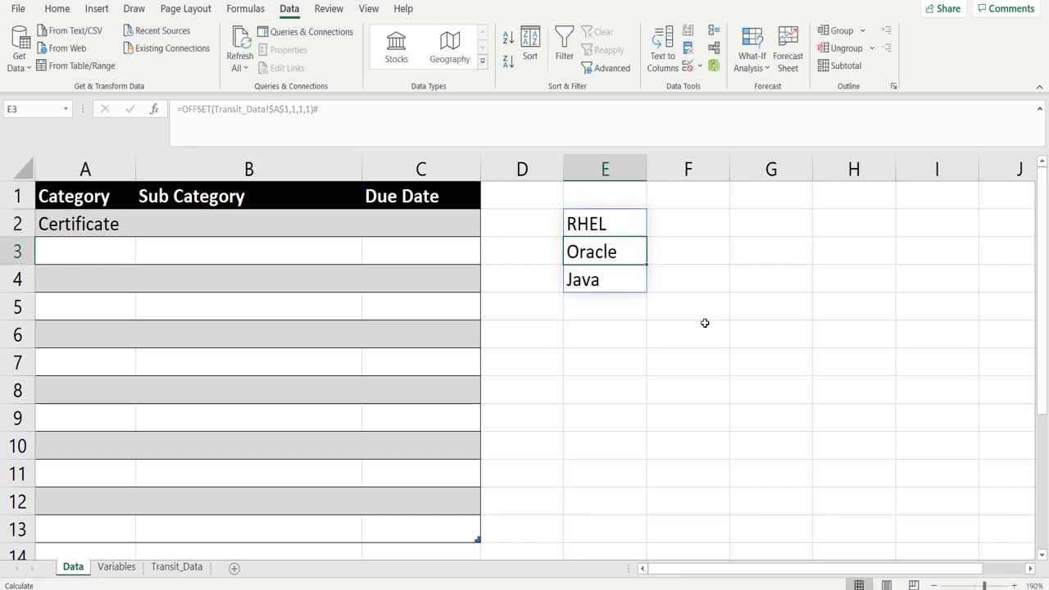
pyautogui.press('Up')
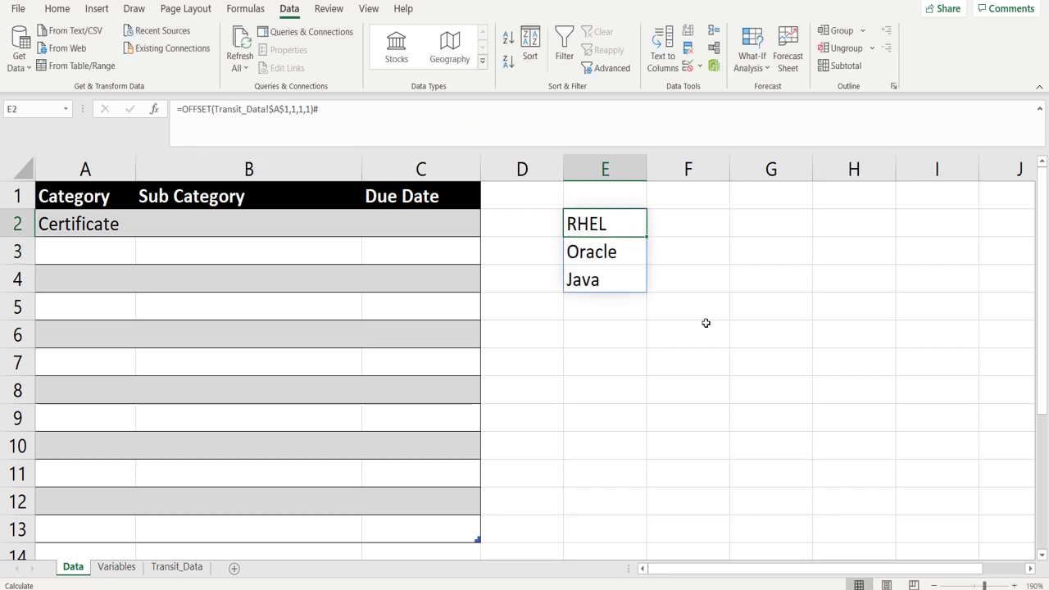
# Step: Try a columns argument of 2 in E2's OFFSET formula and compare the result with the Generic column on Transit_Data
pyautogui.click(300, 109)
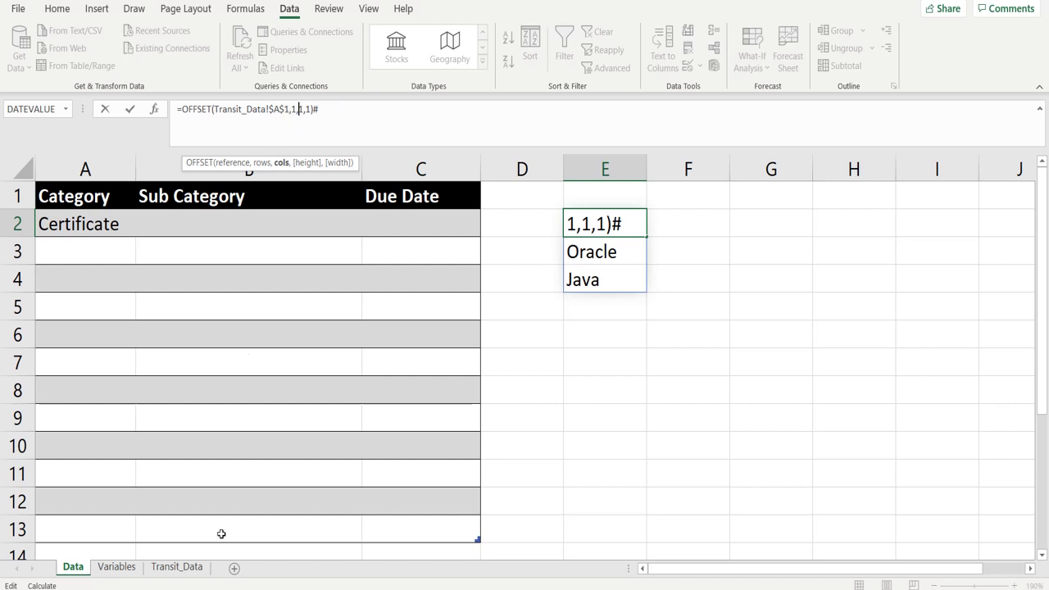
pyautogui.click(177, 567)
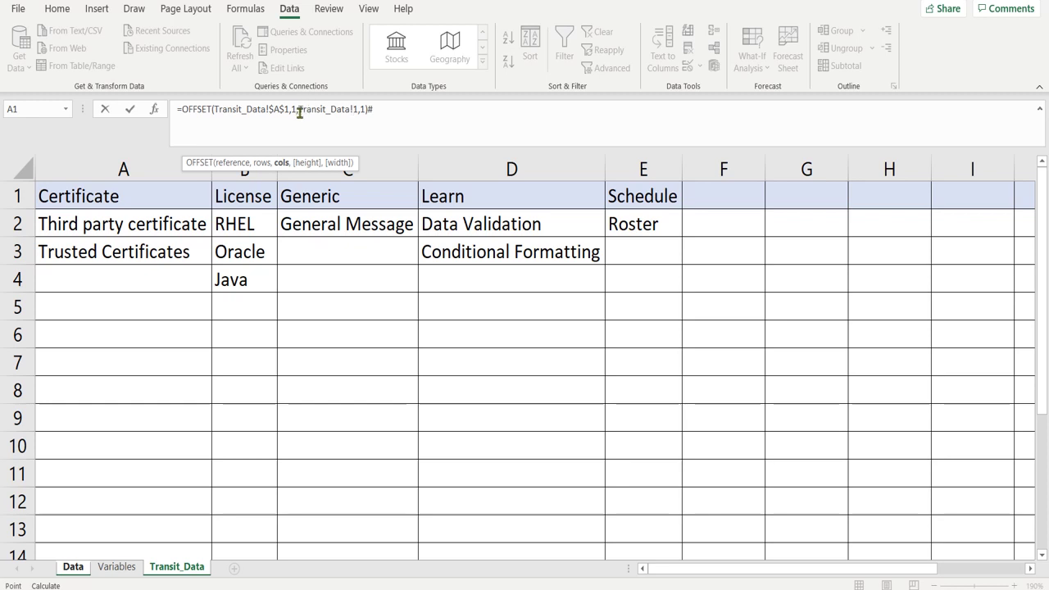
pyautogui.moveTo(298, 110); pyautogui.dragTo(354, 108)
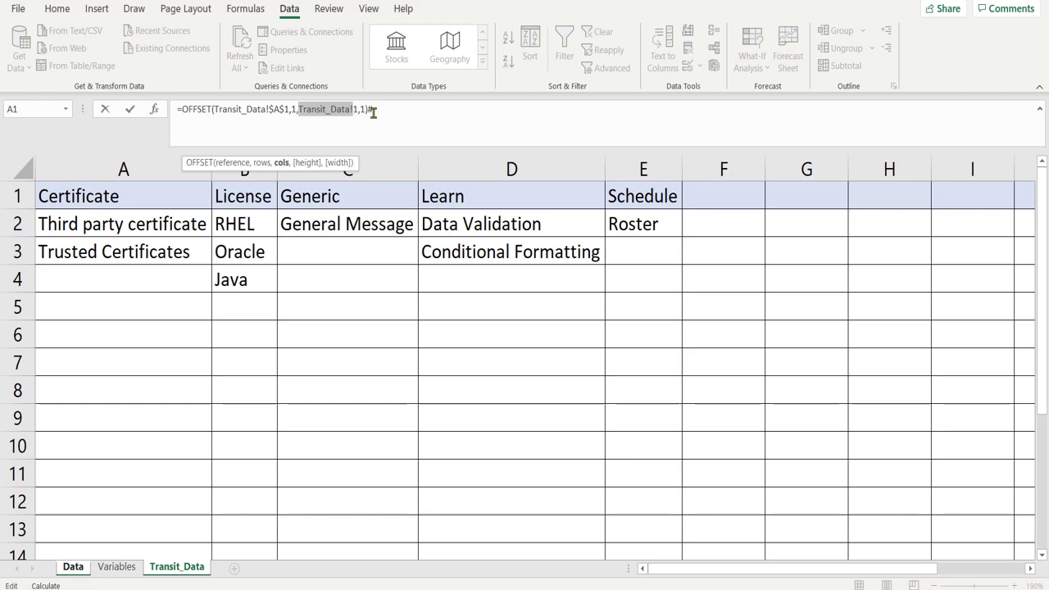
pyautogui.hotkey('shift', 'Right')
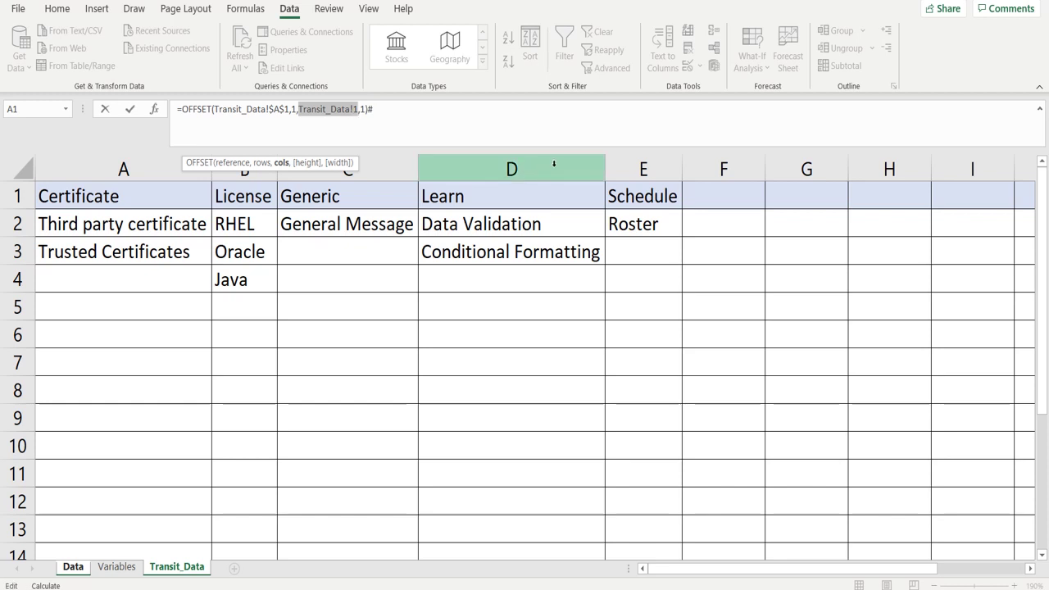
pyautogui.write('0')
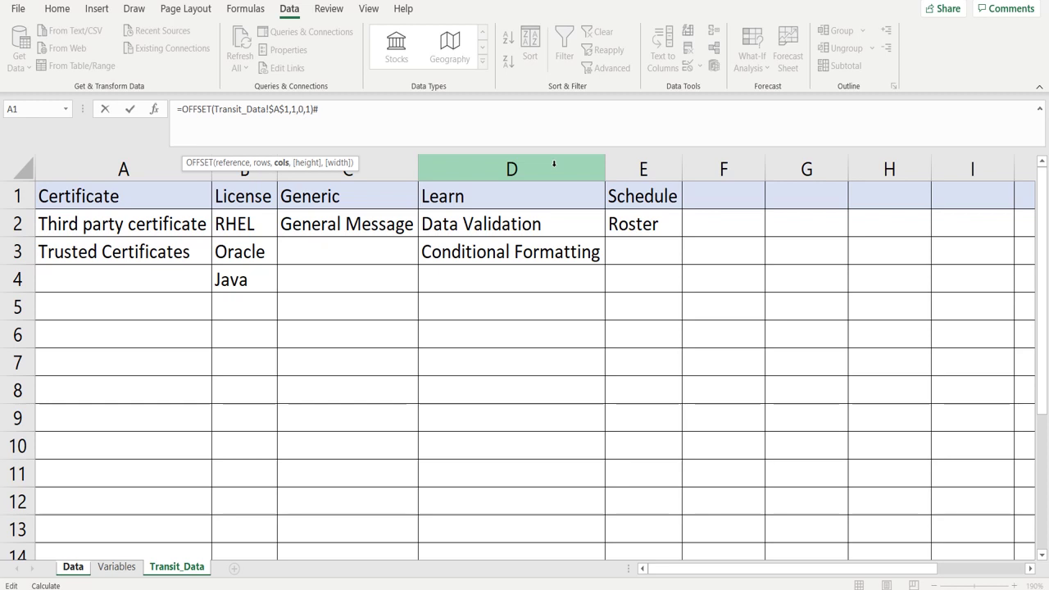
pyautogui.press('BackSpace')
pyautogui.press('BackSpace')
pyautogui.write('2')
pyautogui.press('Return')
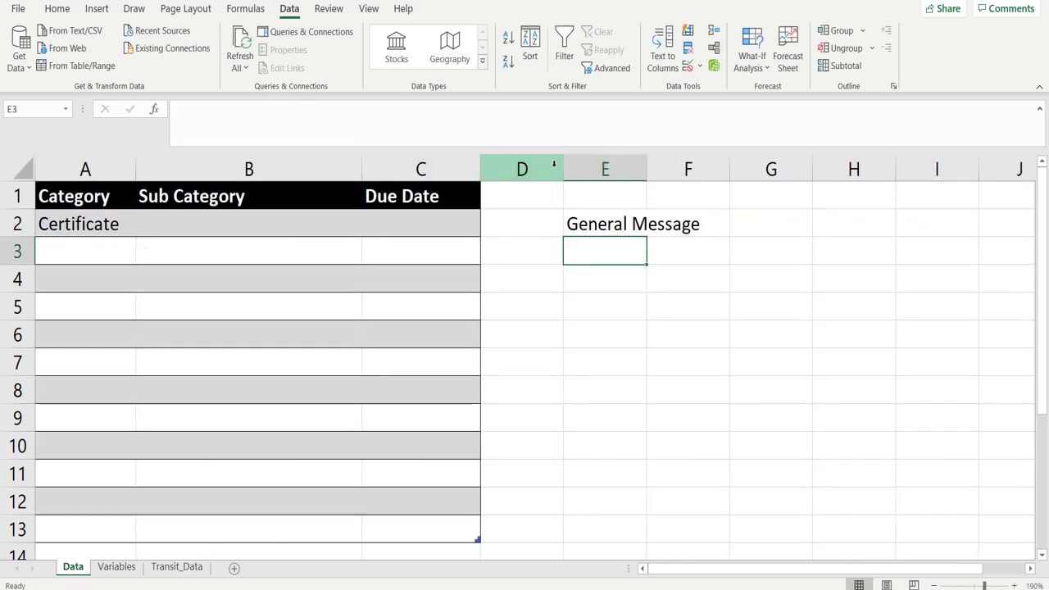
pyautogui.click(164, 567)
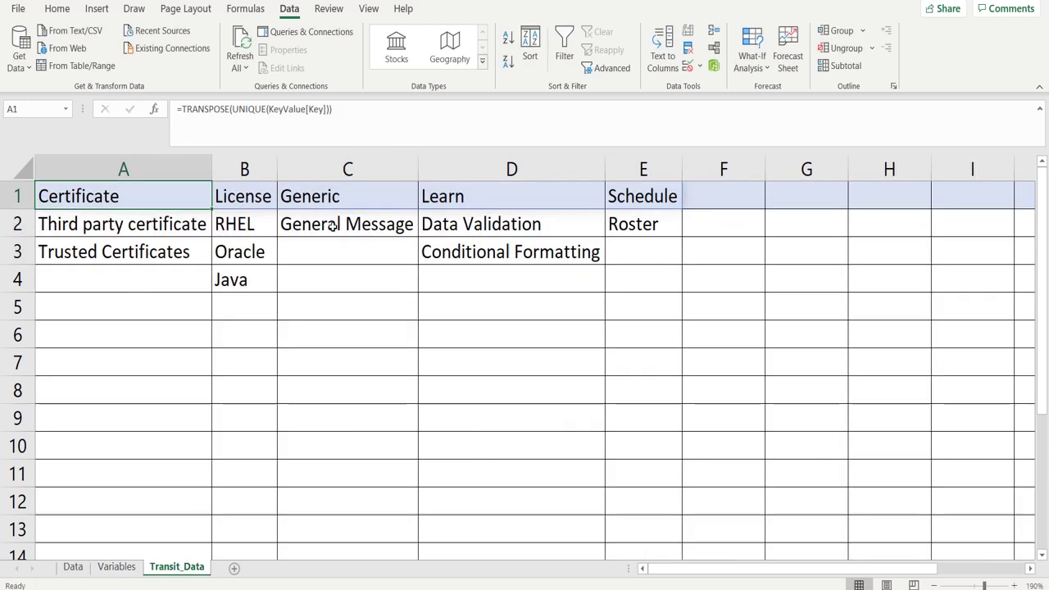
pyautogui.click(72, 568)
# Step: Replace the columns argument of the OFFSET formula in E2 with an empty nested MATCH() function
pyautogui.click(611, 225)
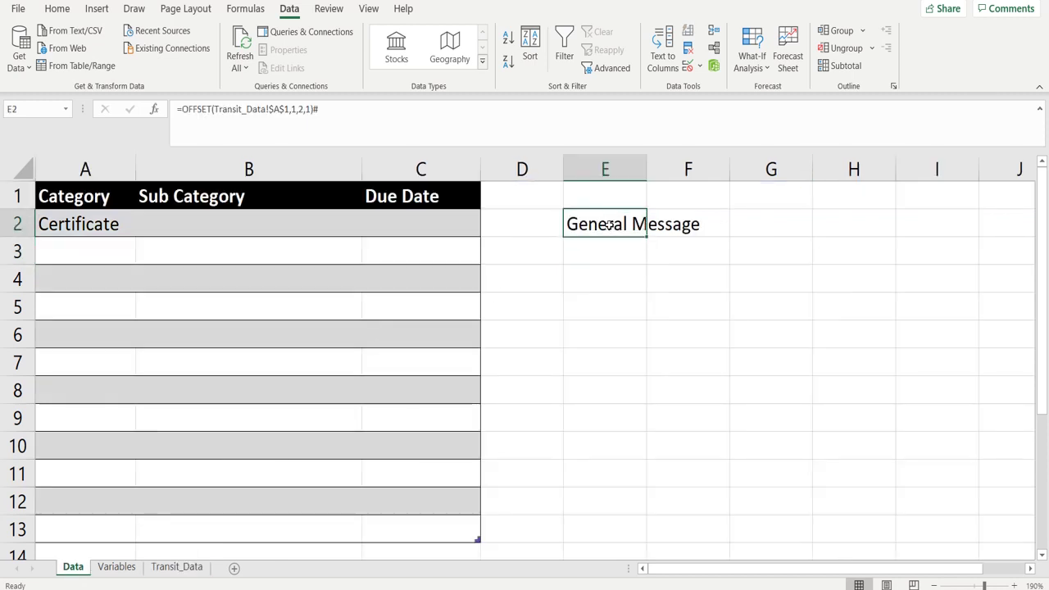
pyautogui.click(304, 108)
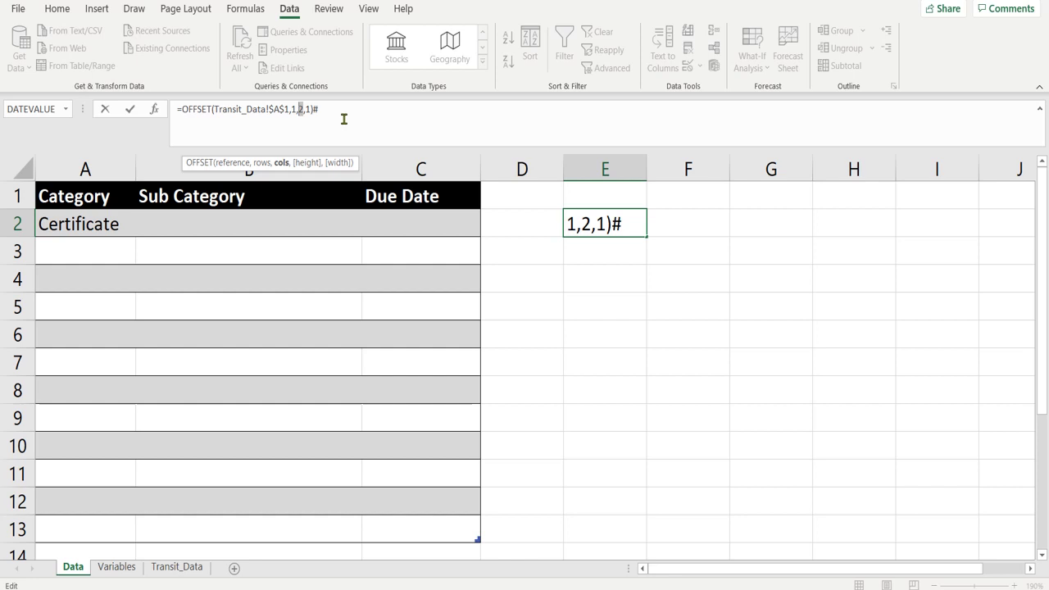
pyautogui.click(164, 568)
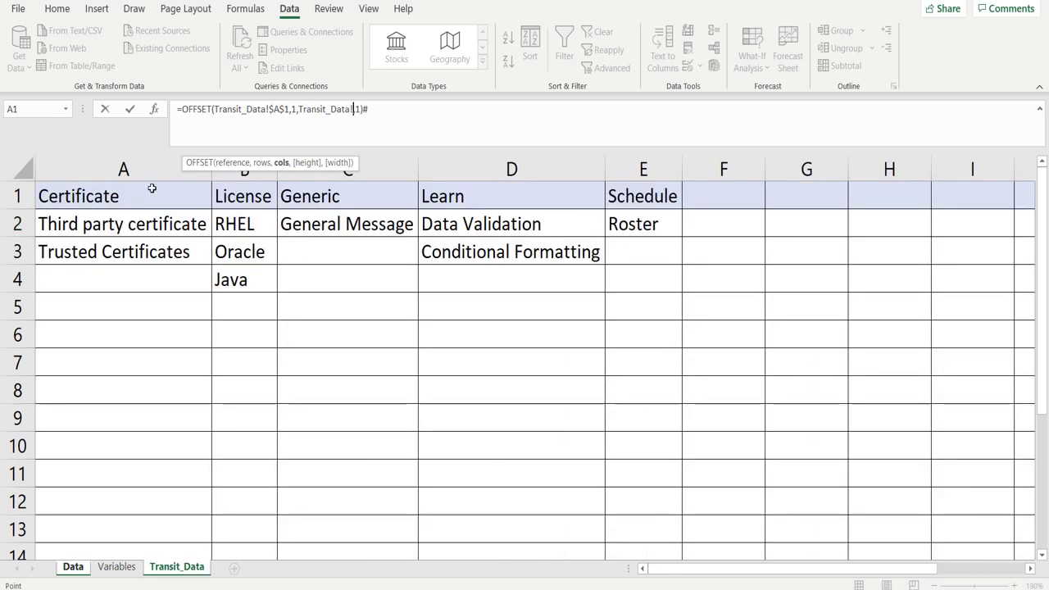
pyautogui.click(75, 570)
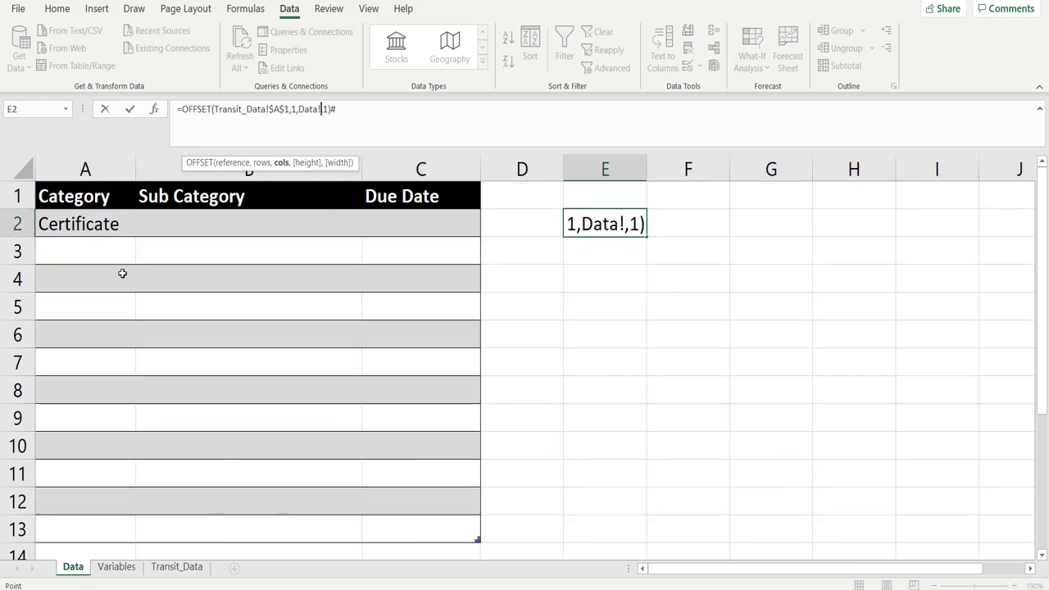
pyautogui.click(164, 568)
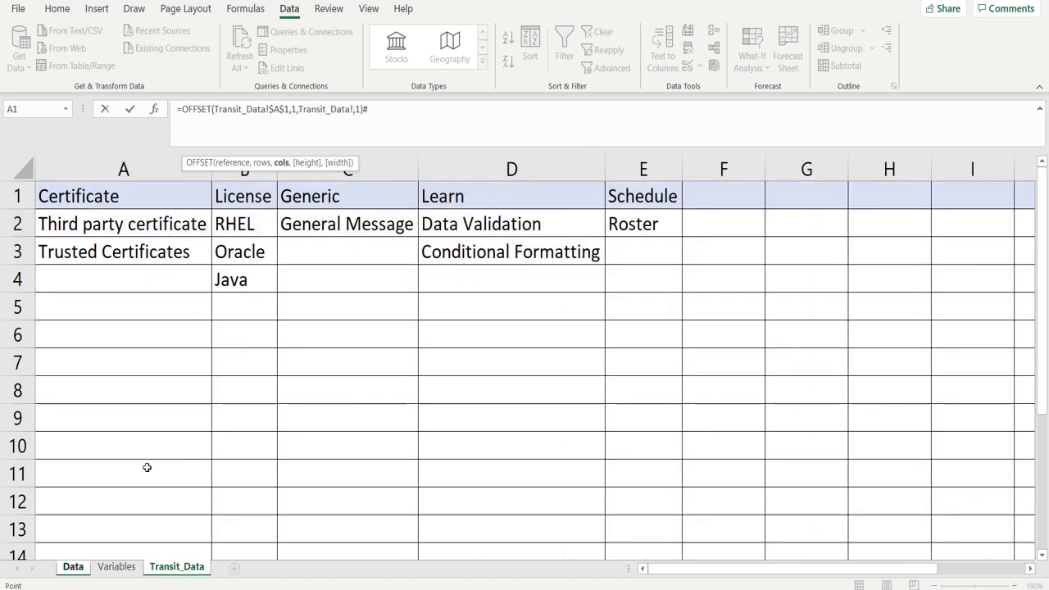
pyautogui.click(73, 567)
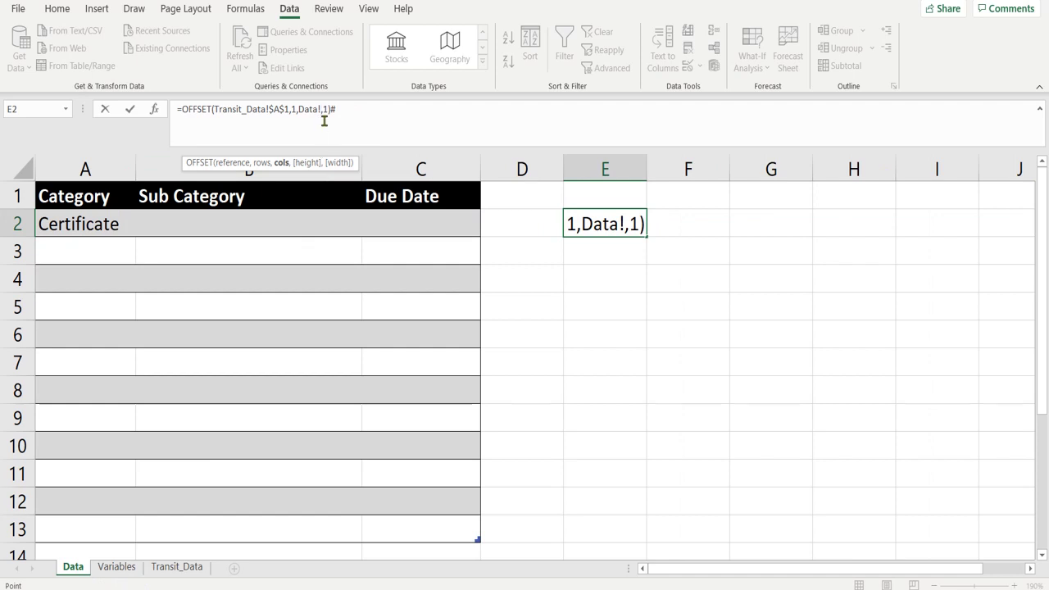
pyautogui.press('BackSpace')
pyautogui.press('BackSpace')
pyautogui.press('BackSpace')
pyautogui.press('BackSpace')
pyautogui.press('BackSpace')
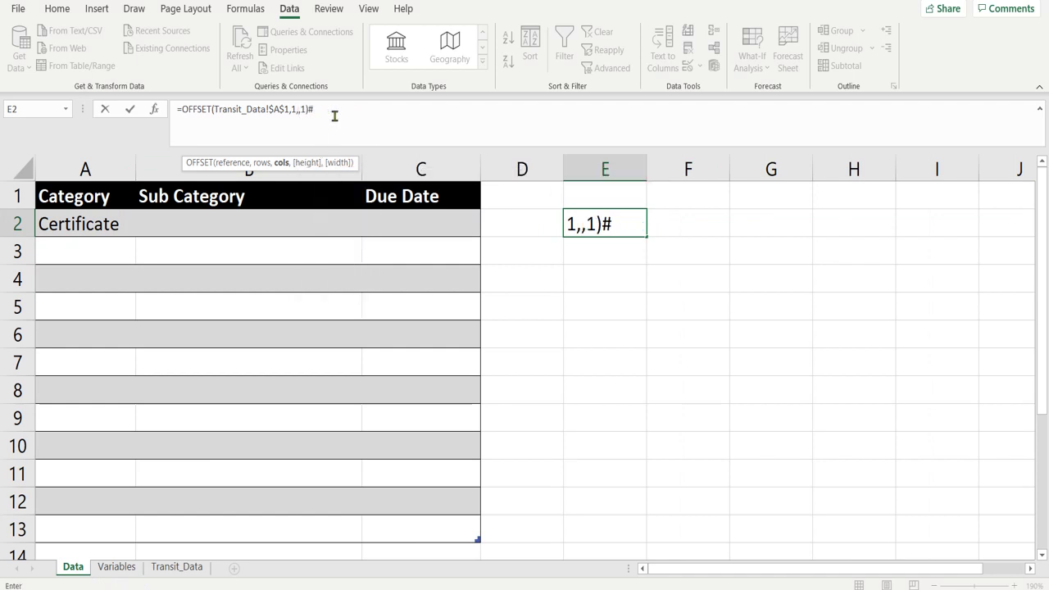
pyautogui.write('M')
pyautogui.write('ATCH')
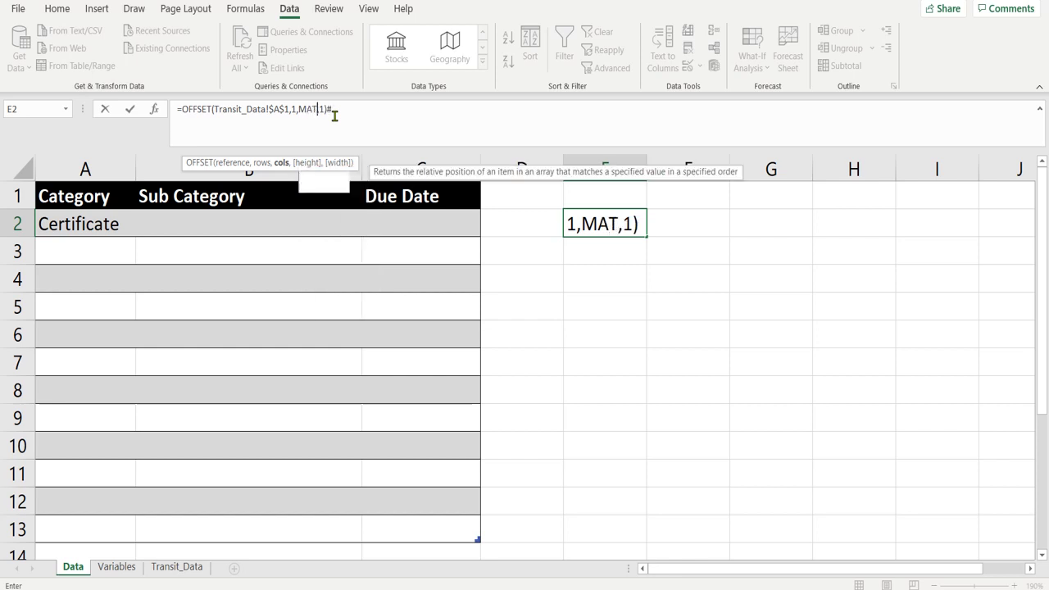
pyautogui.write('(')
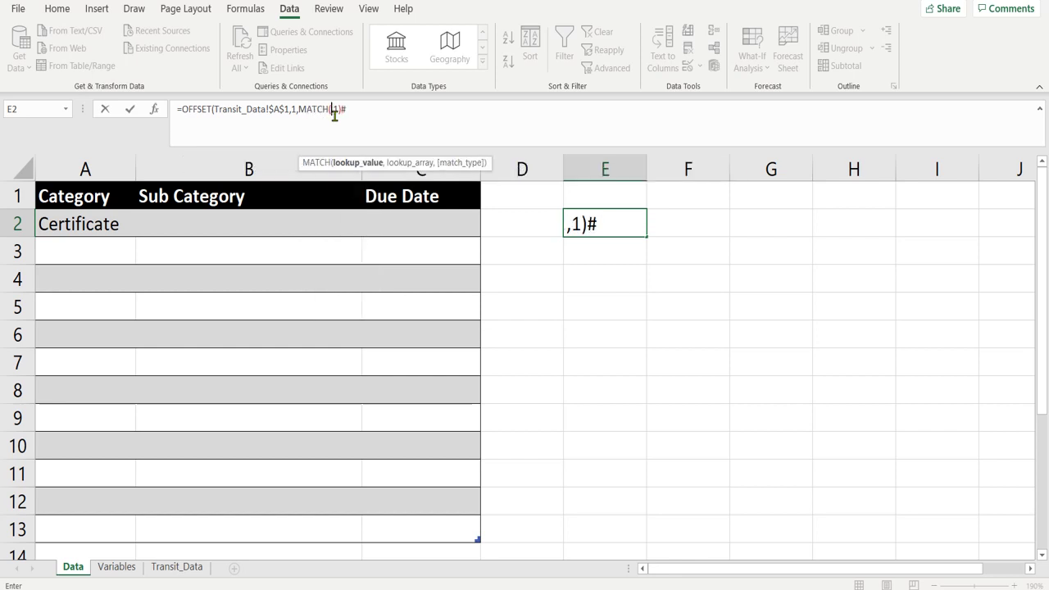
pyautogui.write(')')
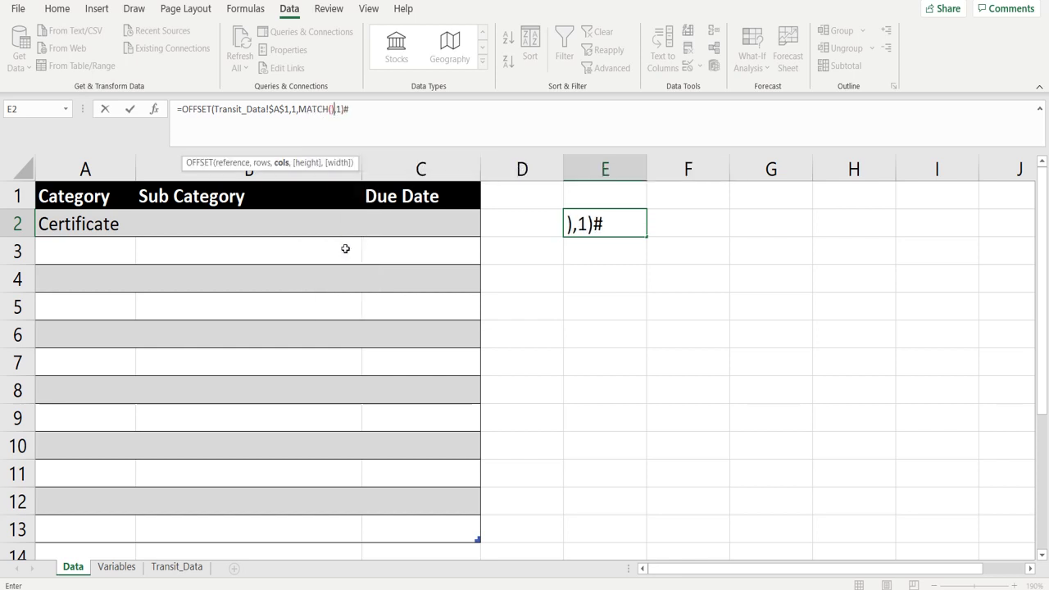
# Step: Supply the column-locked reference $A2 as the MATCH function's lookup value and continue to the lookup array argument
pyautogui.click(332, 109)
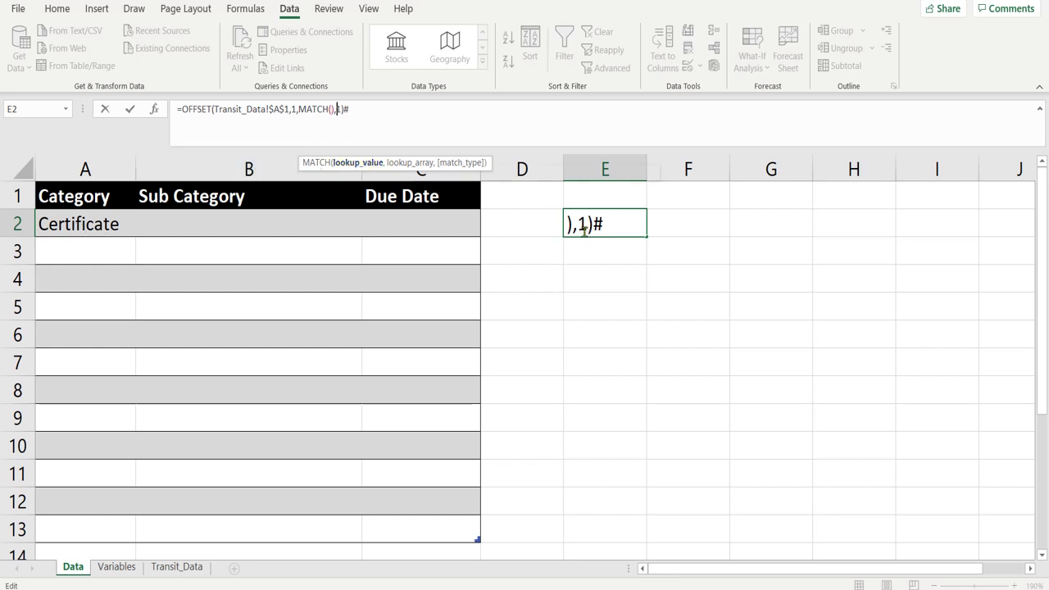
pyautogui.write('A2')
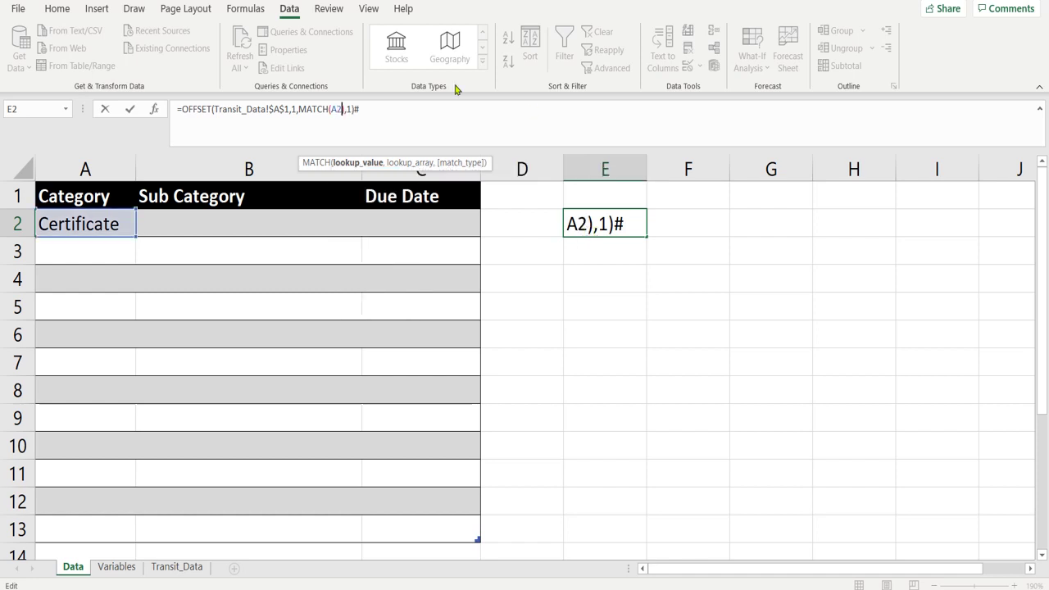
pyautogui.click(331, 109)
pyautogui.write('$')
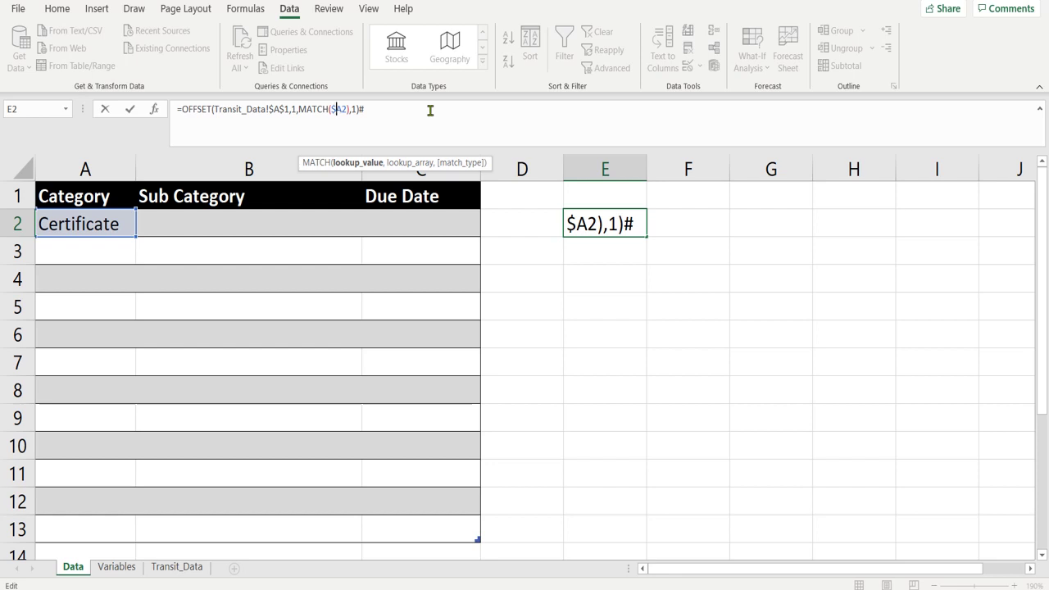
pyautogui.click(350, 109)
pyautogui.write(',')
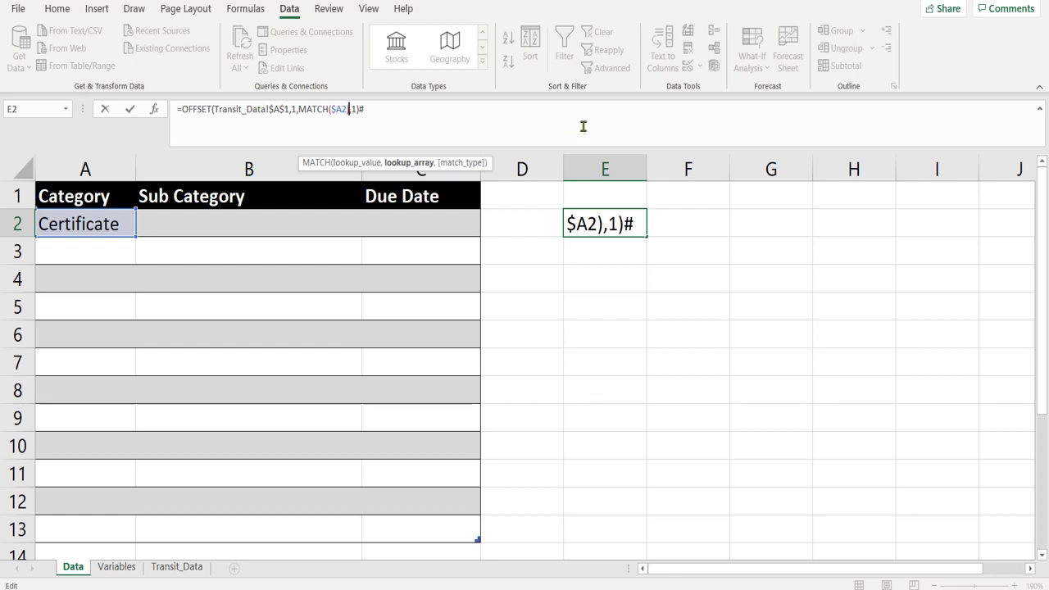
# Step: Supply the absolute reference Transit_Data!$A$1, the first category header, as the MATCH function's lookup array in E2
pyautogui.click(178, 566)
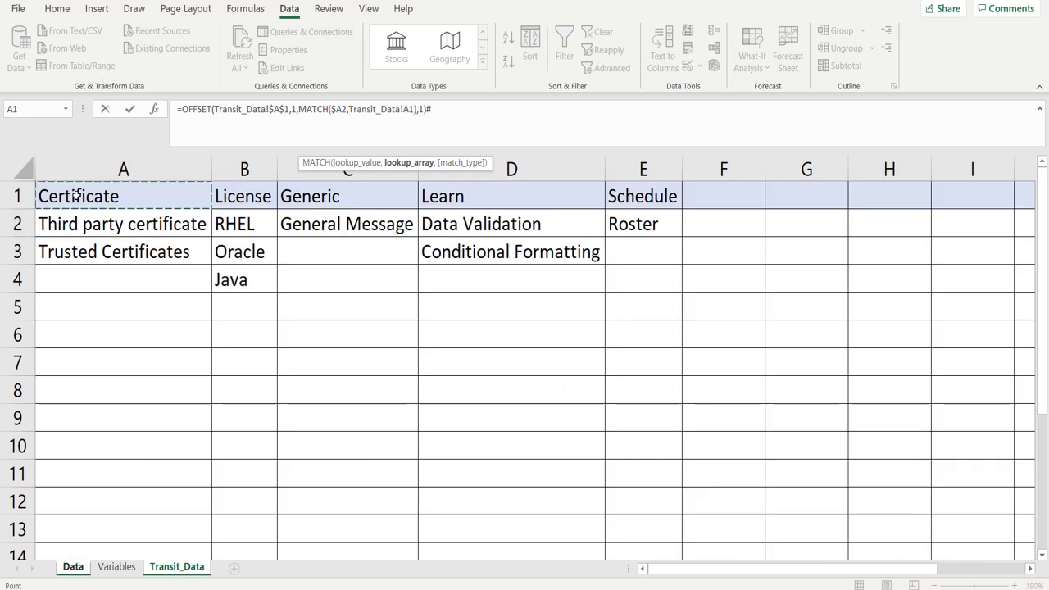
pyautogui.click(78, 197)
pyautogui.doubleClick(409, 109)
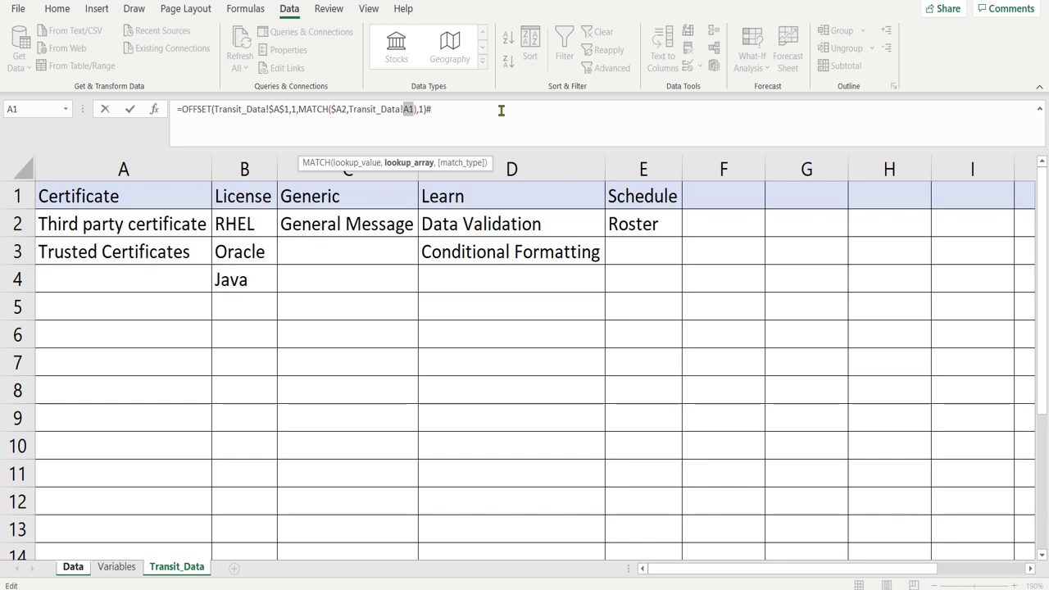
pyautogui.press('F4')
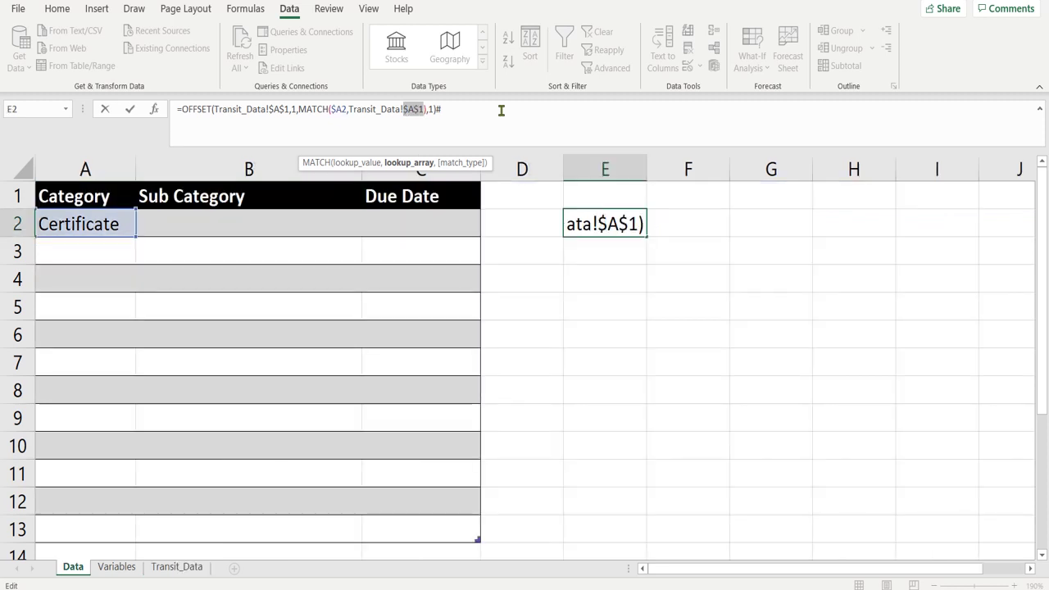
# Step: Extend the lookup array to the spilled range $A$1#, set the match type to 0 and enter the formula in E2
pyautogui.click(423, 110)
pyautogui.write(')')
pyautogui.write('#')
pyautogui.write(',0')
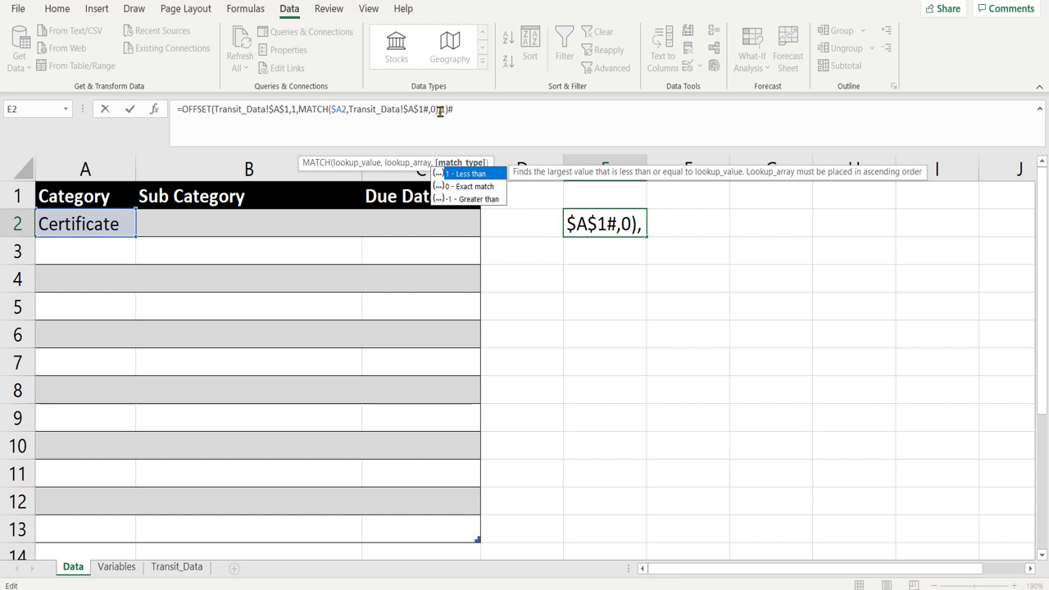
pyautogui.click(547, 141)
pyautogui.press('Return')
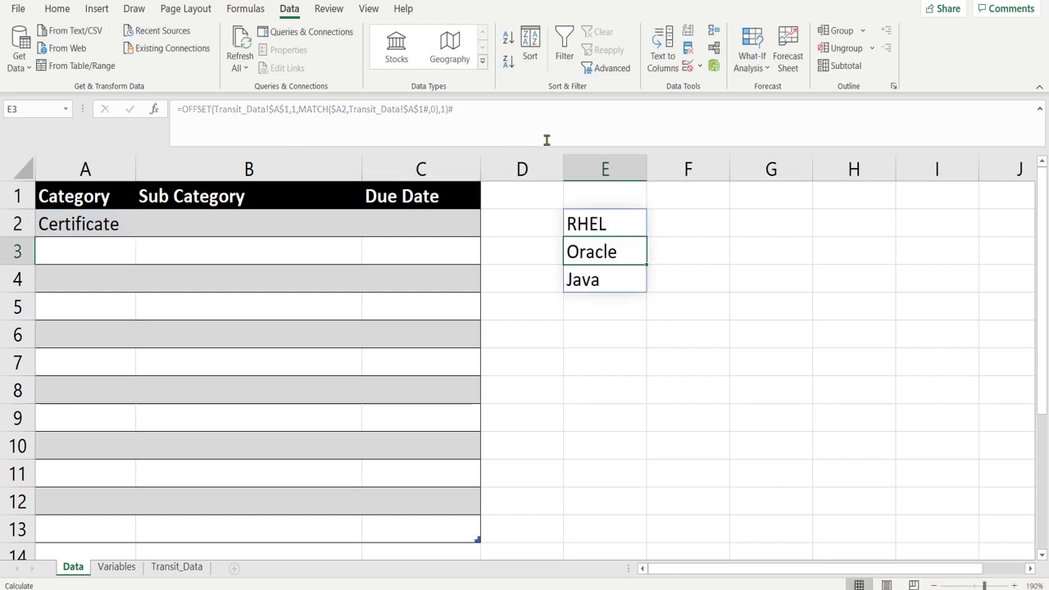
# Step: Subtract 1 from the MATCH result in E2's OFFSET formula to correct the column offset
pyautogui.press('Up')
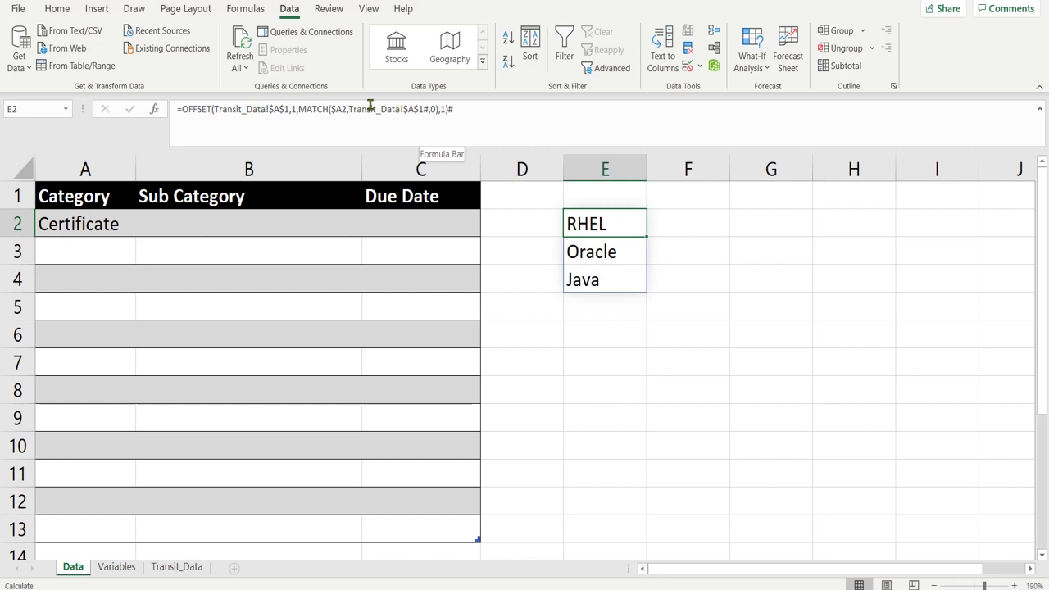
pyautogui.click(434, 109)
pyautogui.write('0),')
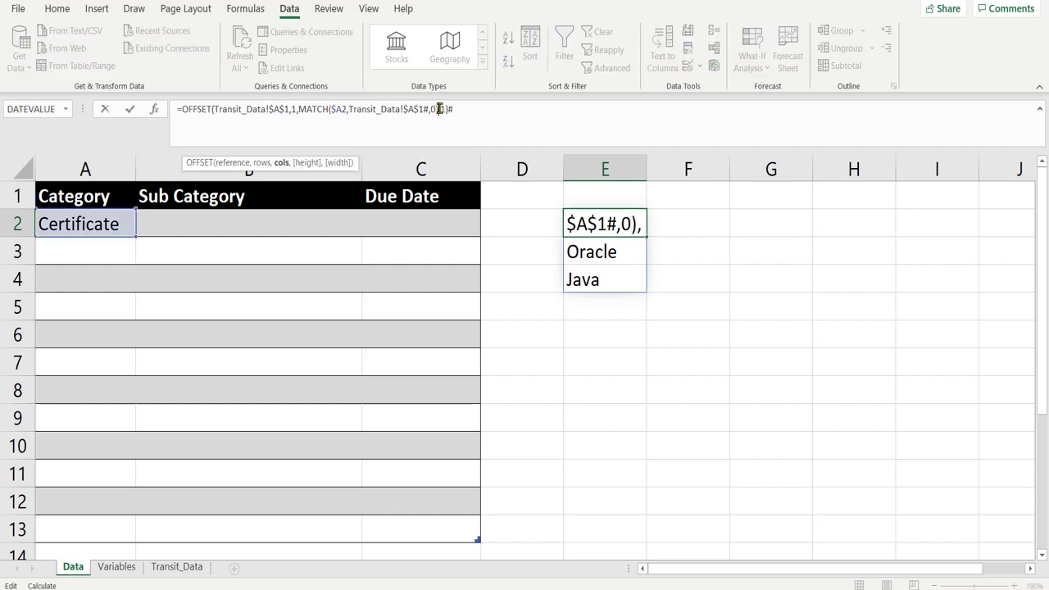
pyautogui.press('Left')
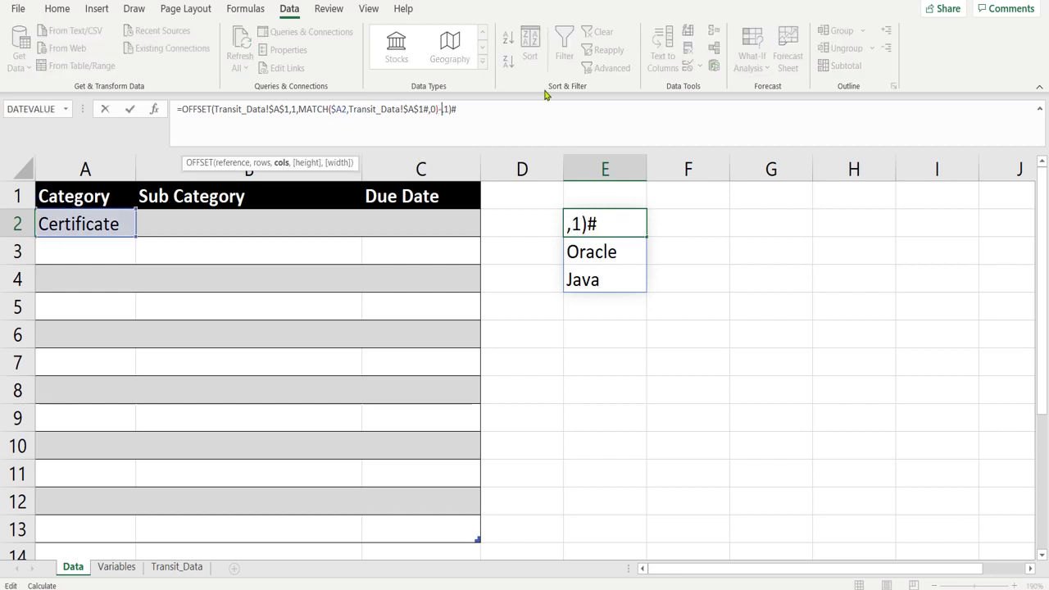
pyautogui.write('-1')
pyautogui.press('Return')
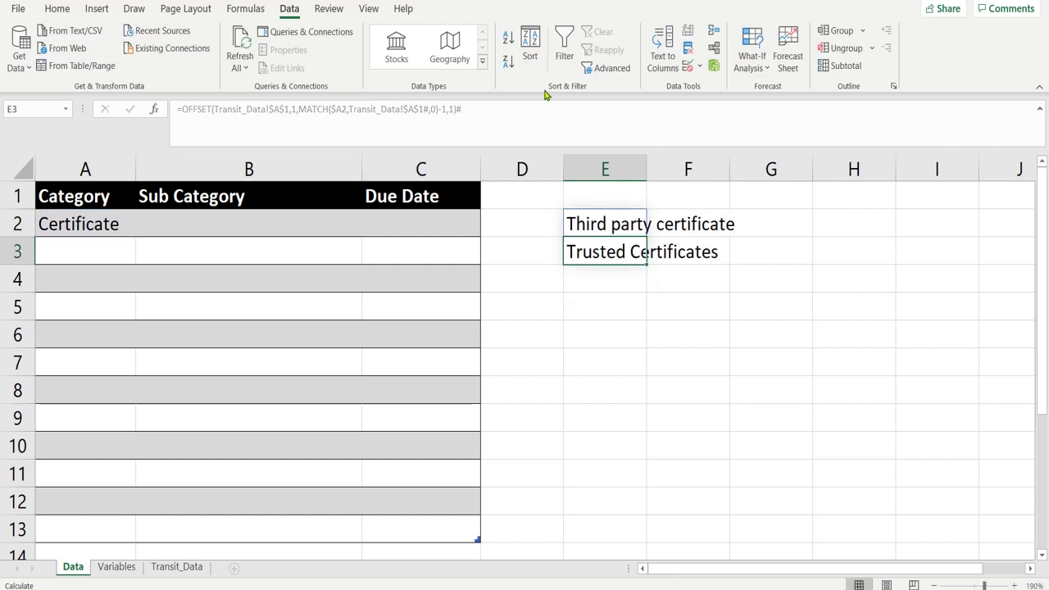
# Step: Cut the complete OFFSET formula out of E2, leaving the cell empty
pyautogui.press('Up')
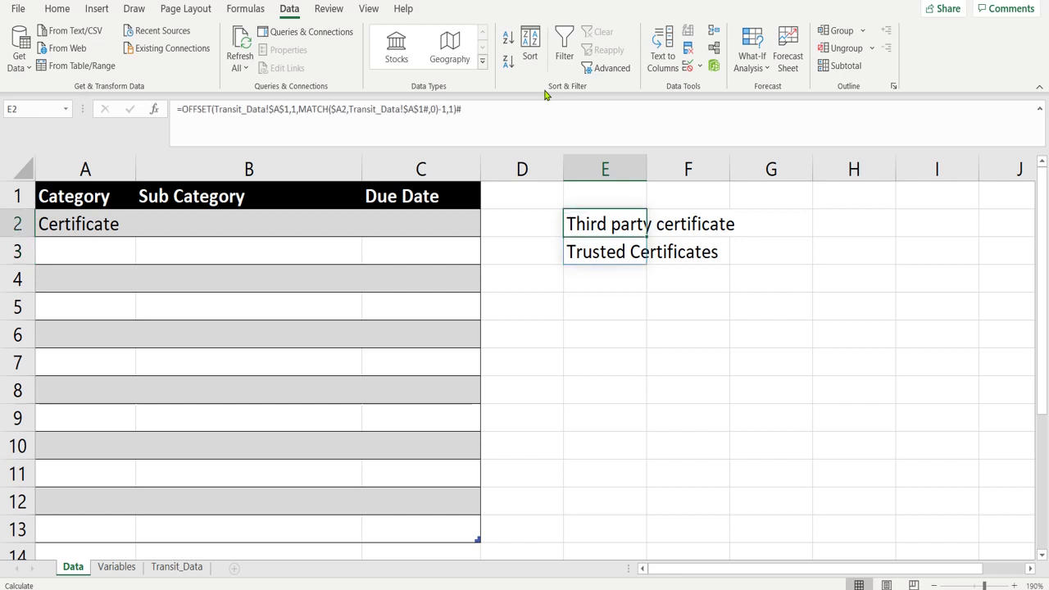
pyautogui.moveTo(480, 109); pyautogui.dragTo(3, 45)
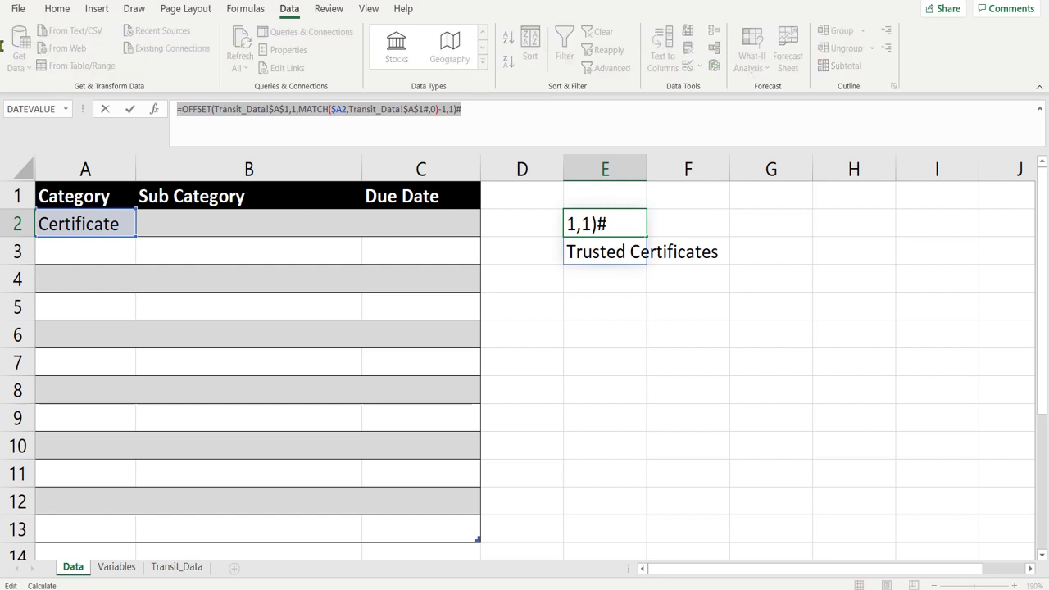
pyautogui.press('BackSpace')
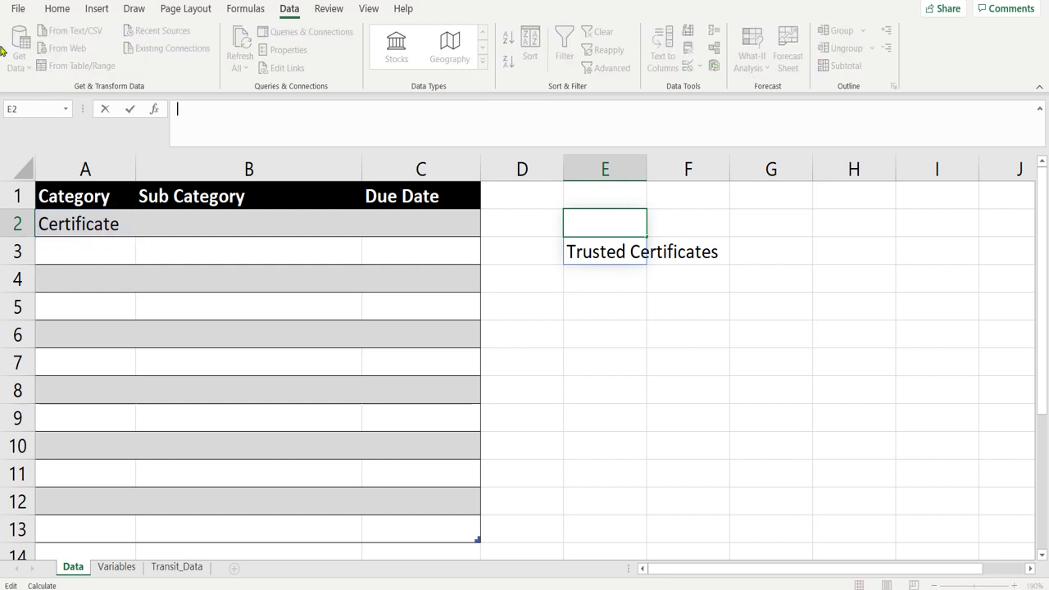
# Step: Apply List data validation to the Sub Category cells B2:B13, with the cut OFFSET formula pasted as the source
pyautogui.click(202, 182)
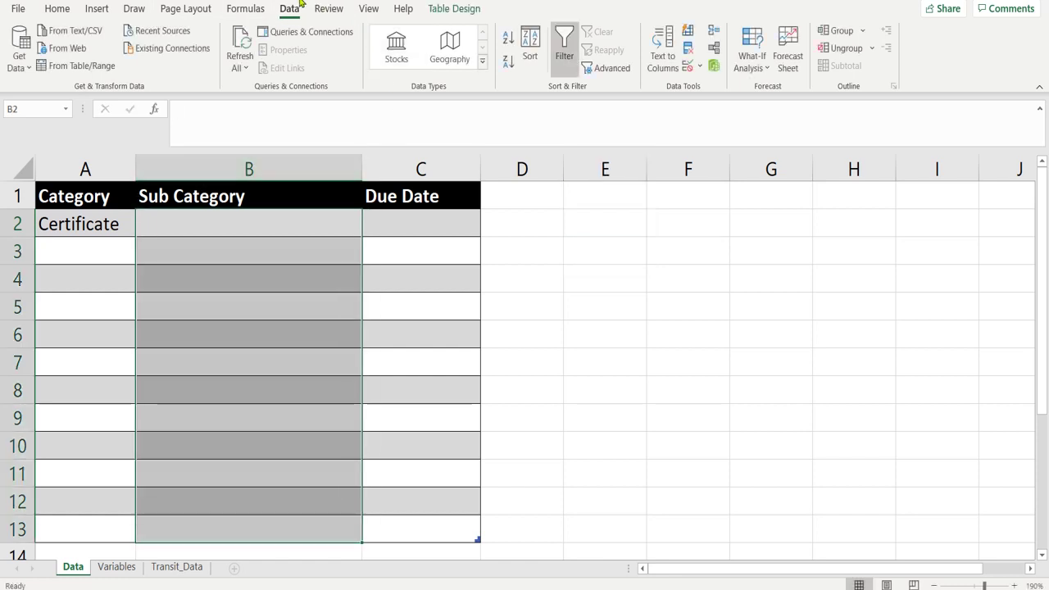
pyautogui.click(699, 66)
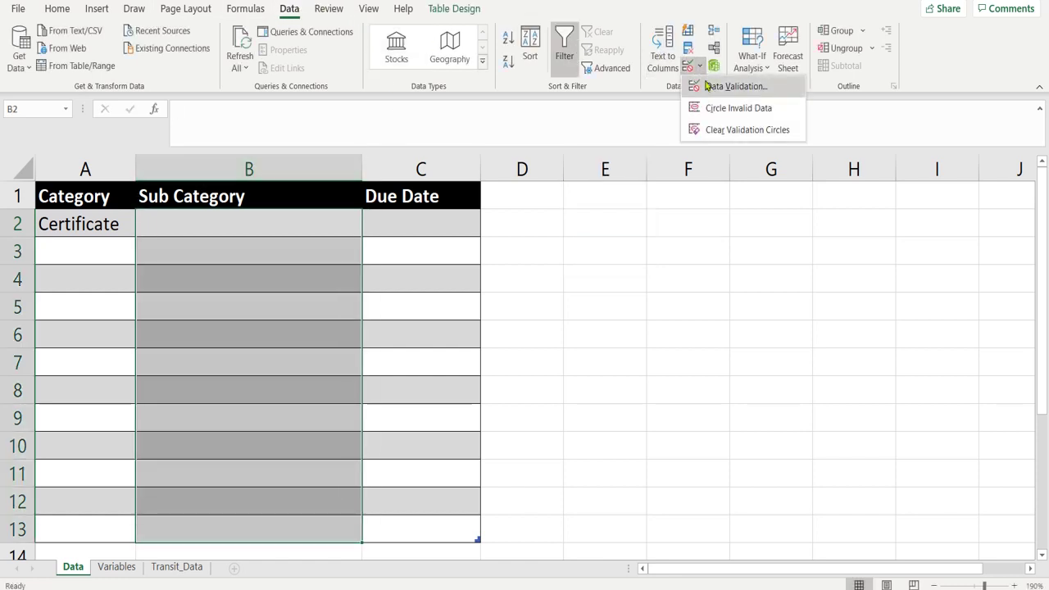
pyautogui.click(709, 86)
pyautogui.click(647, 271)
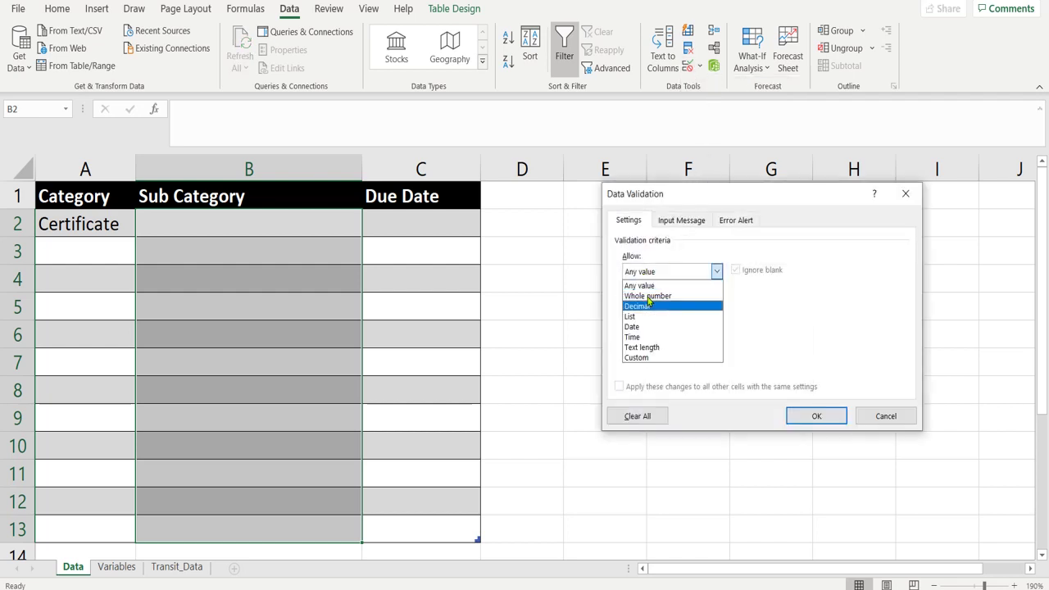
pyautogui.click(649, 317)
pyautogui.click(685, 334)
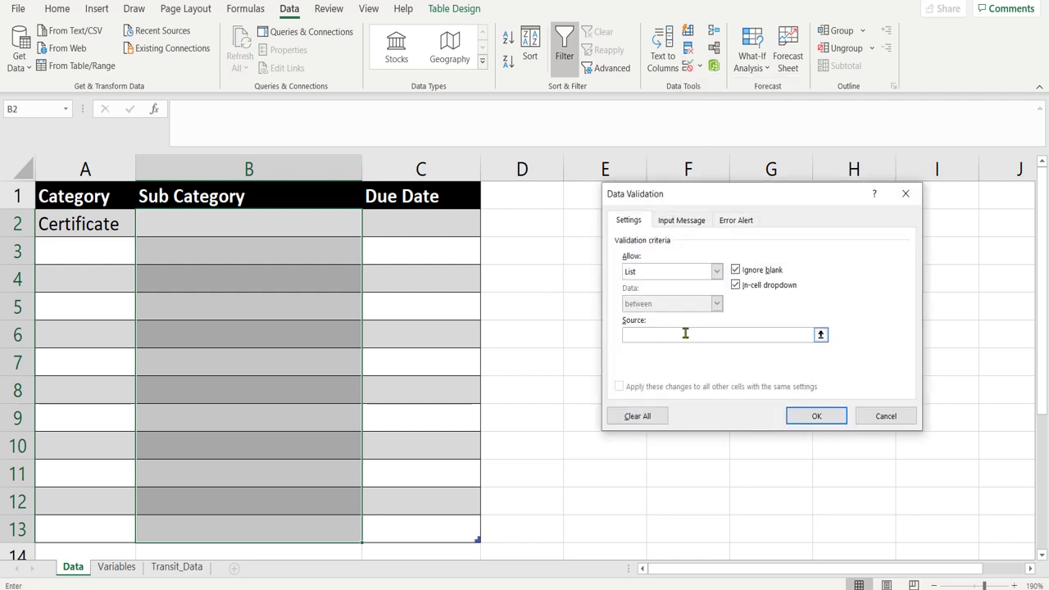
pyautogui.hotkey('ctrl', 'v')
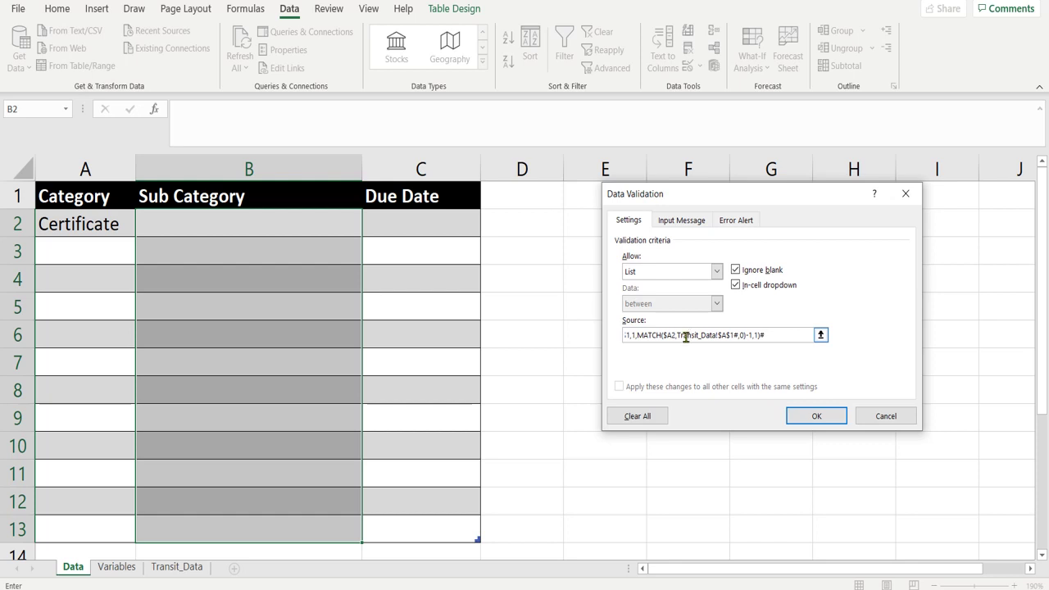
pyautogui.click(810, 417)
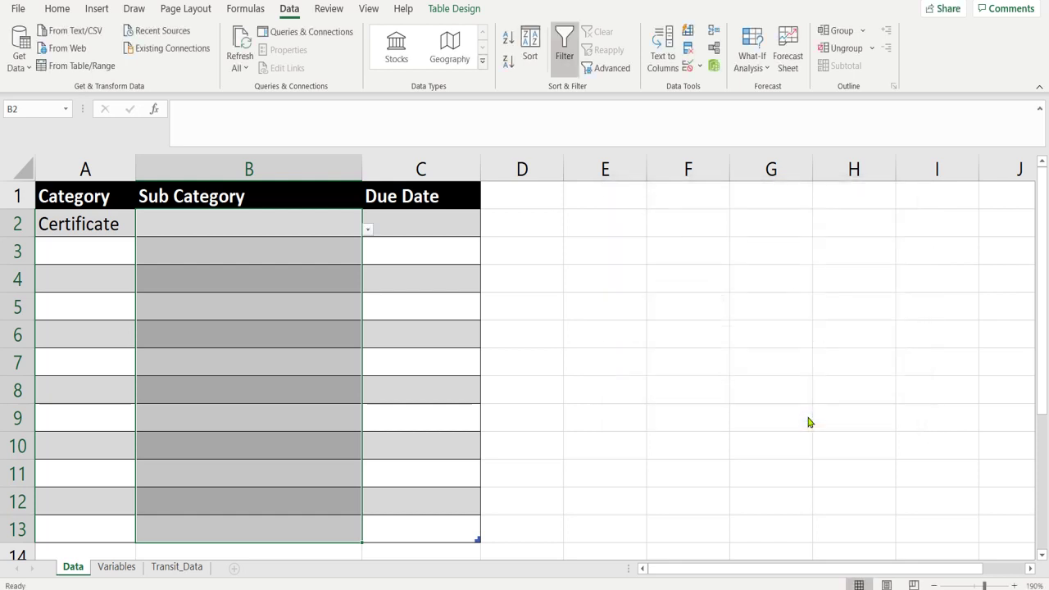
# Step: Check the sub category options offered in B2 for the Certificate category
pyautogui.click(412, 242)
pyautogui.click(321, 213)
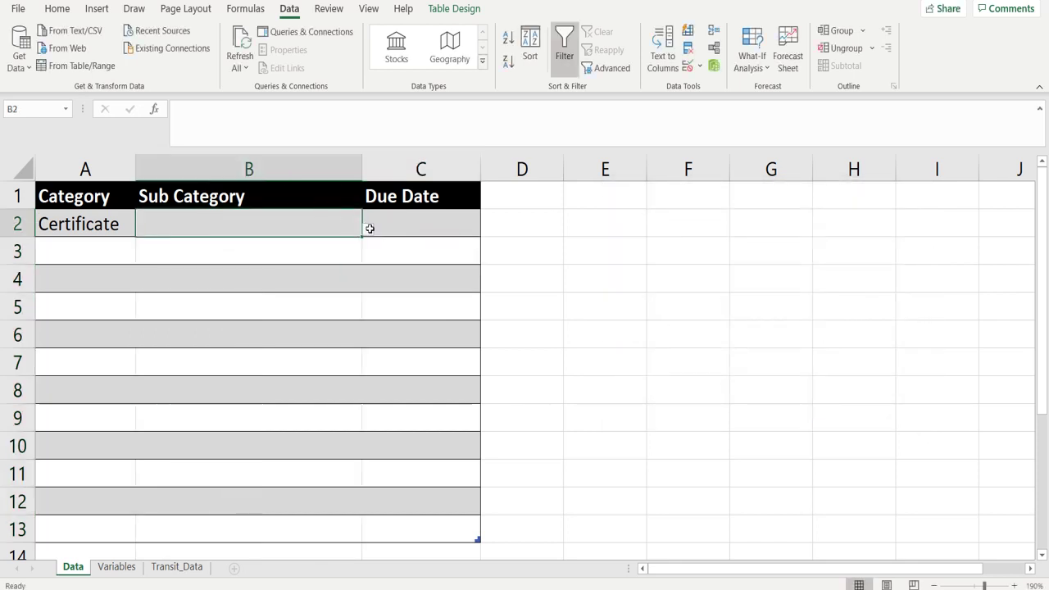
pyautogui.click(368, 229)
# Step: Change the category in A2 to License and check the sub category options offered in B2
pyautogui.click(78, 231)
pyautogui.click(93, 224)
pyautogui.click(141, 231)
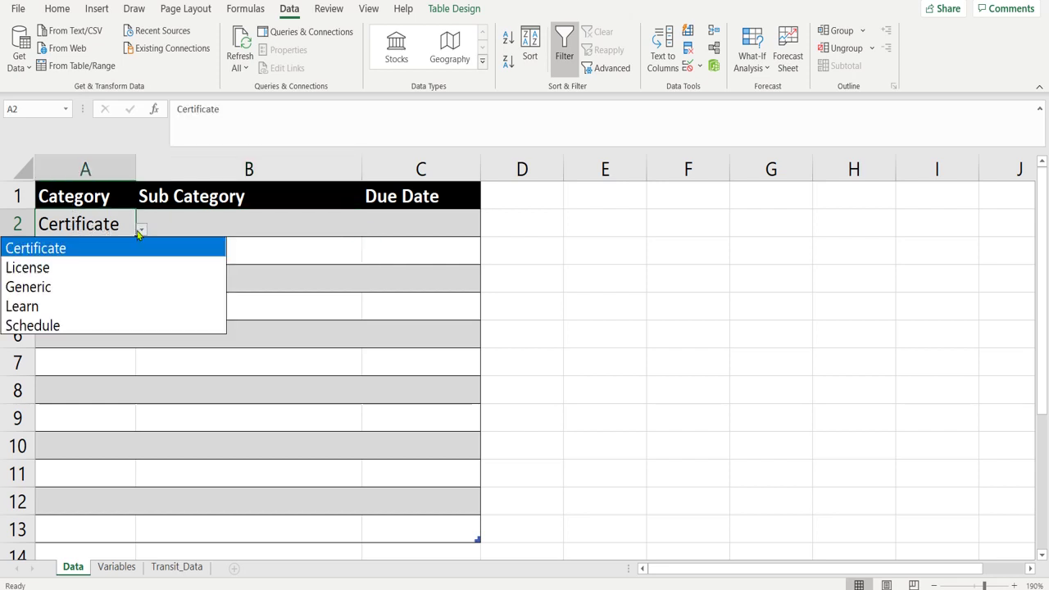
pyautogui.click(92, 264)
pyautogui.click(210, 230)
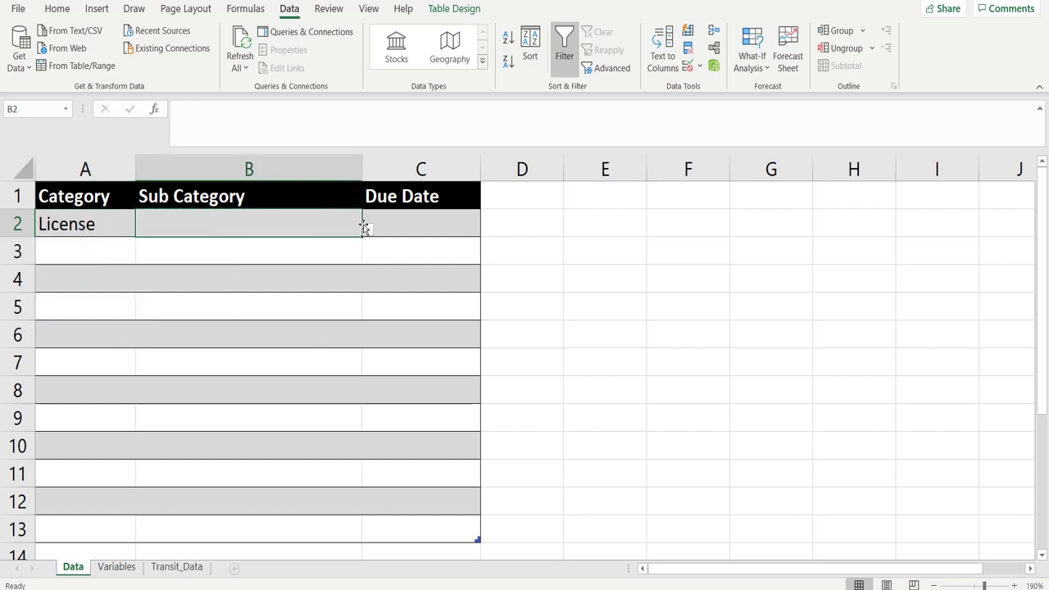
pyautogui.click(366, 229)
pyautogui.click(82, 223)
pyautogui.click(90, 226)
# Step: Add a row to the Variables table in row 12 with key Test and value Data Validation
pyautogui.click(115, 567)
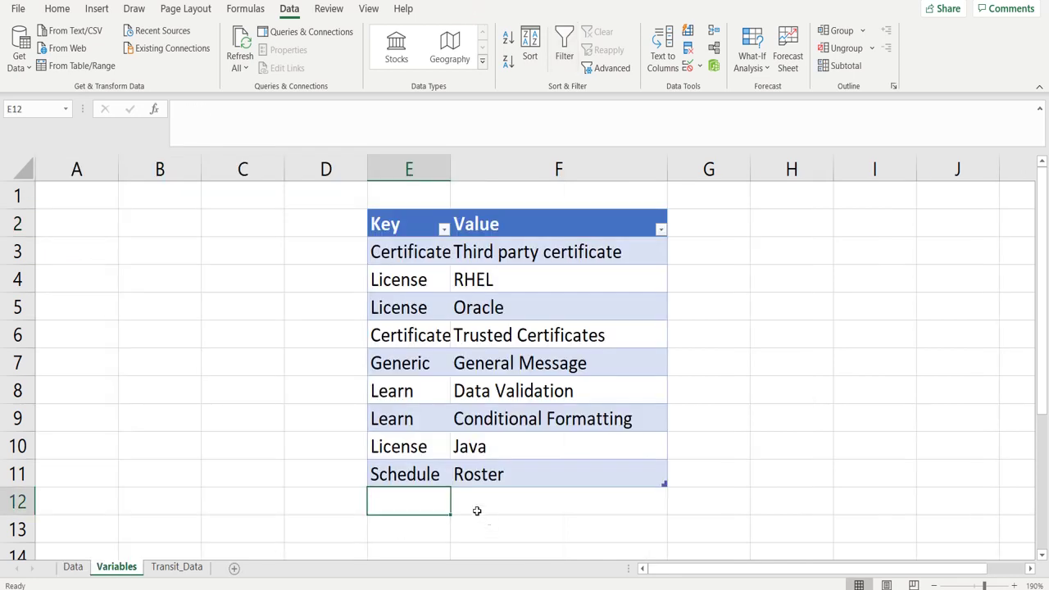
pyautogui.doubleClick(427, 508)
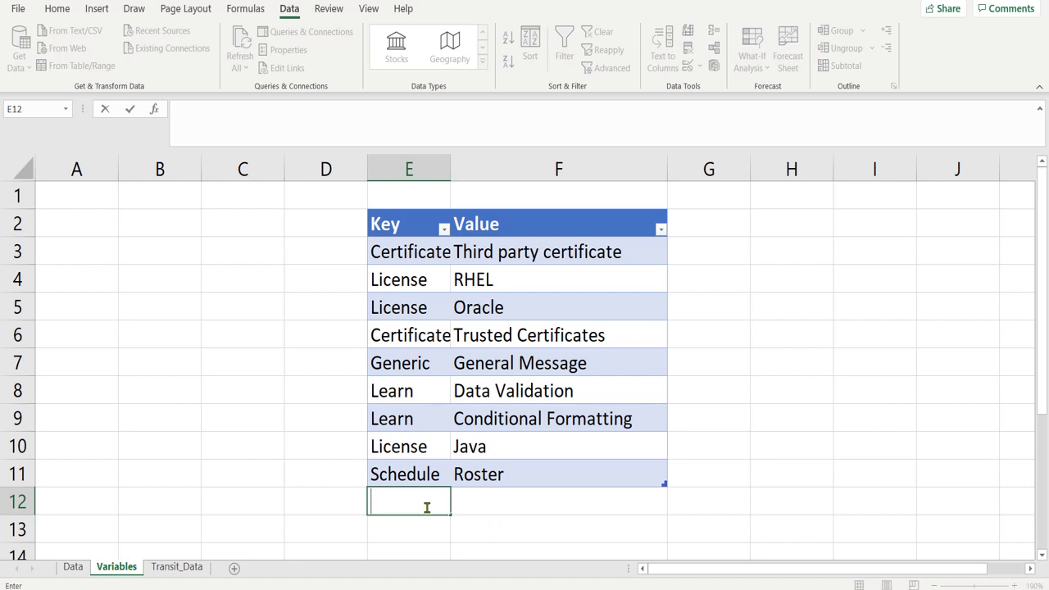
pyautogui.write('Test')
pyautogui.press('Tab')
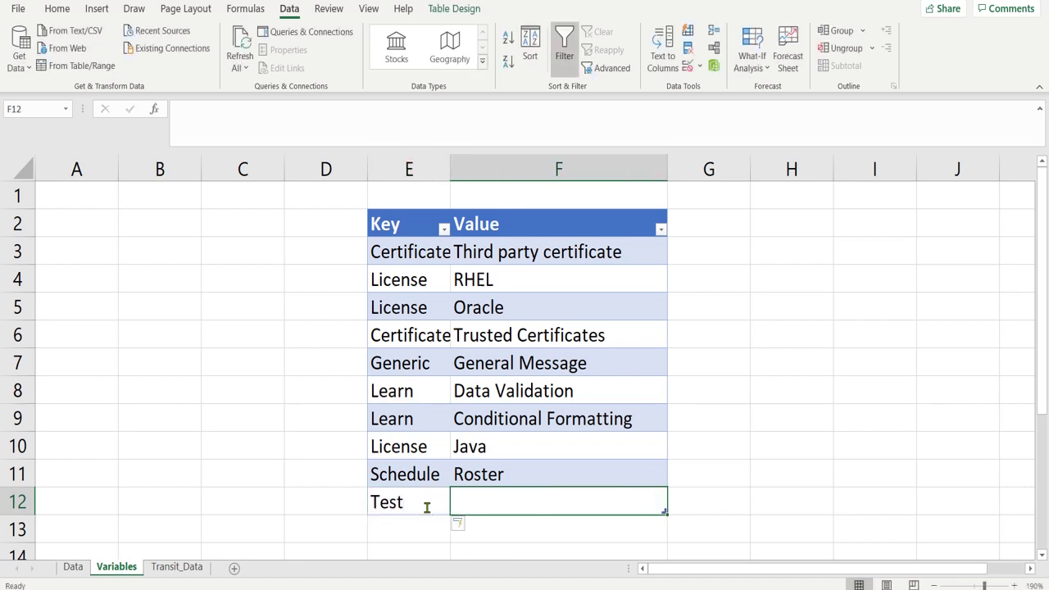
pyautogui.write('Data Validation')
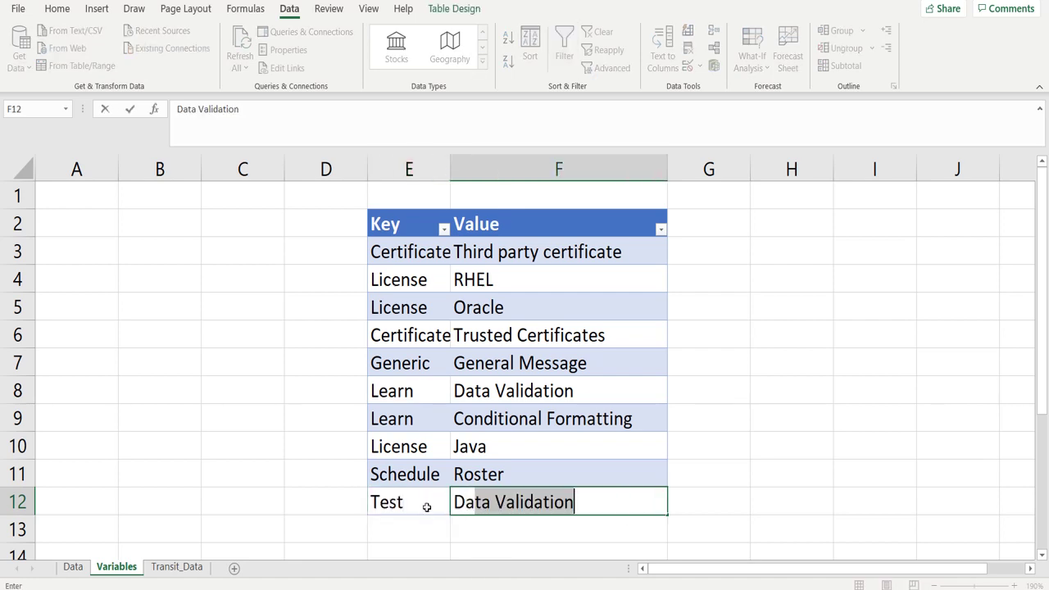
pyautogui.press('Return')
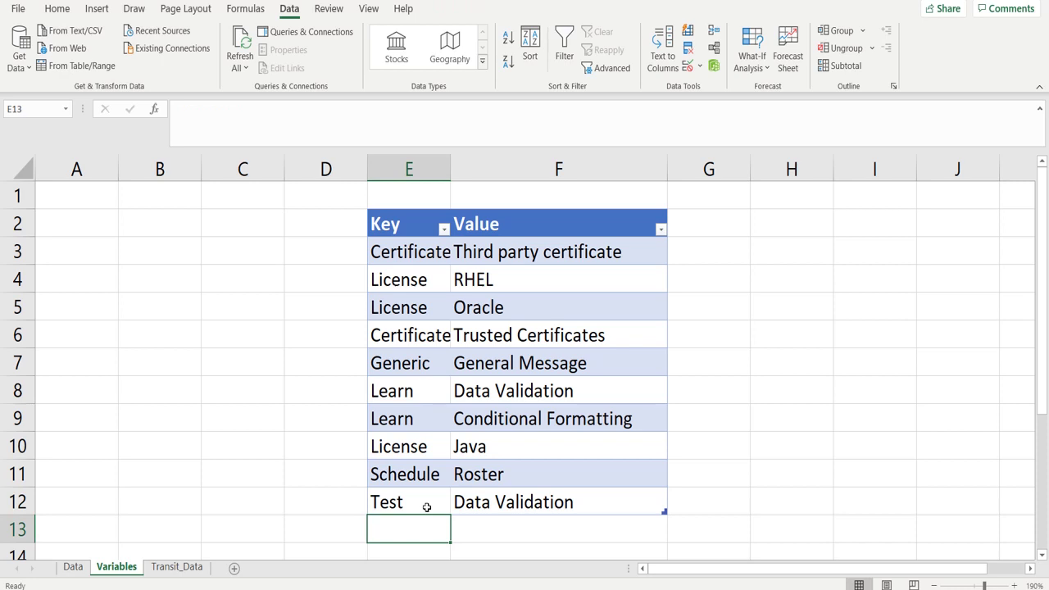
# Step: Check the Transit_Data sheet for the added key, and choose Test as the category in A2 of the Data sheet
pyautogui.click(173, 567)
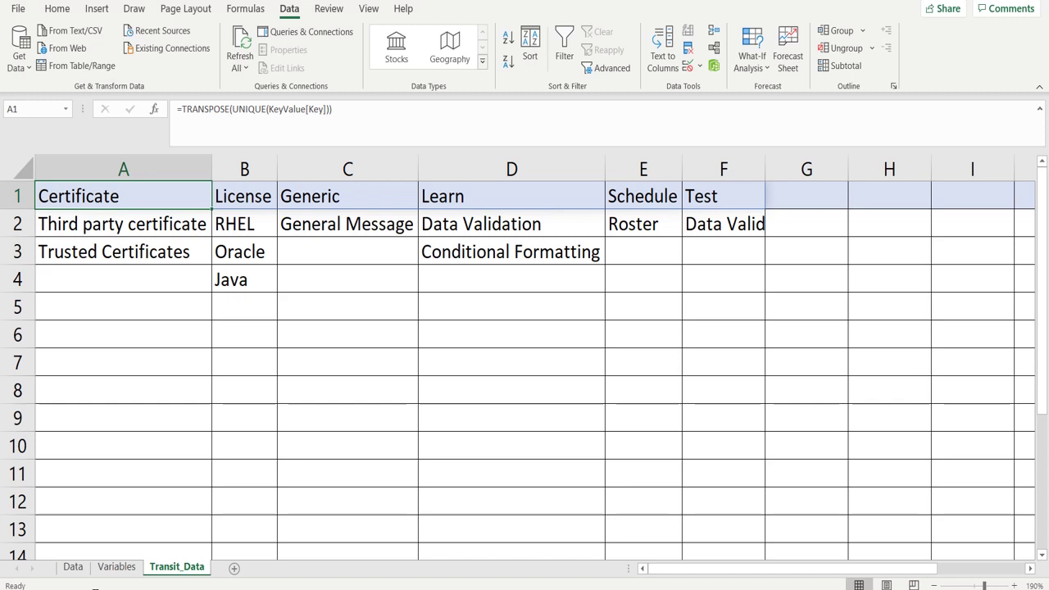
pyautogui.click(66, 569)
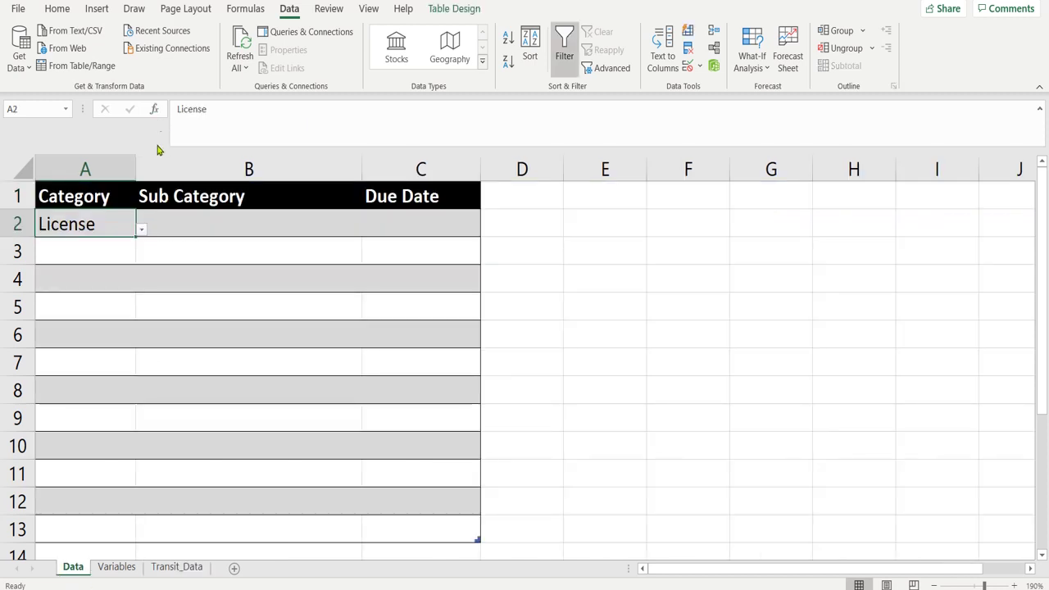
pyautogui.click(141, 230)
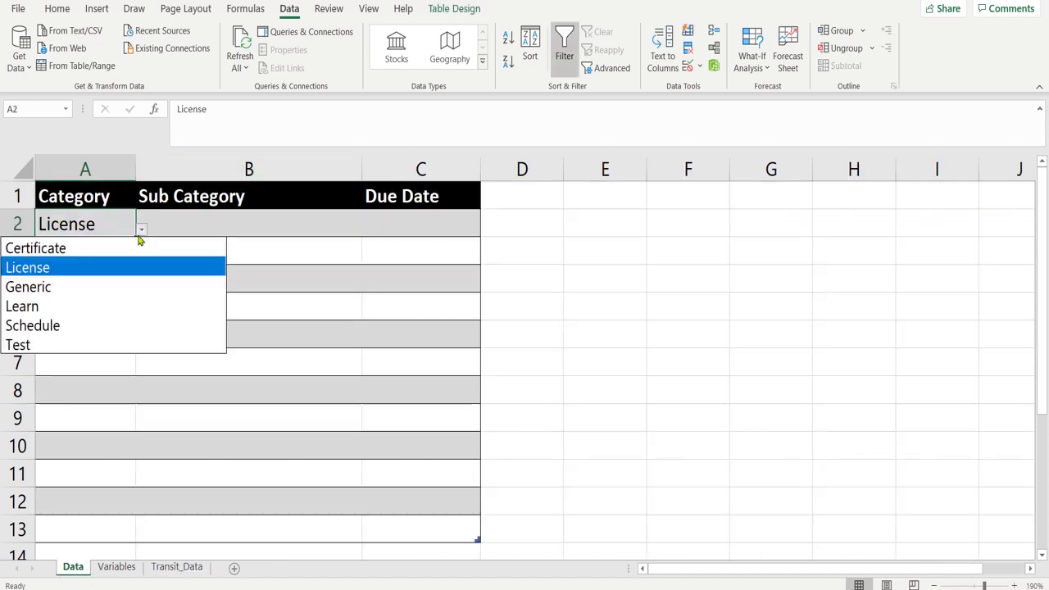
pyautogui.click(37, 345)
# Step: Choose Data Validation from the sub category options in B2
pyautogui.click(291, 223)
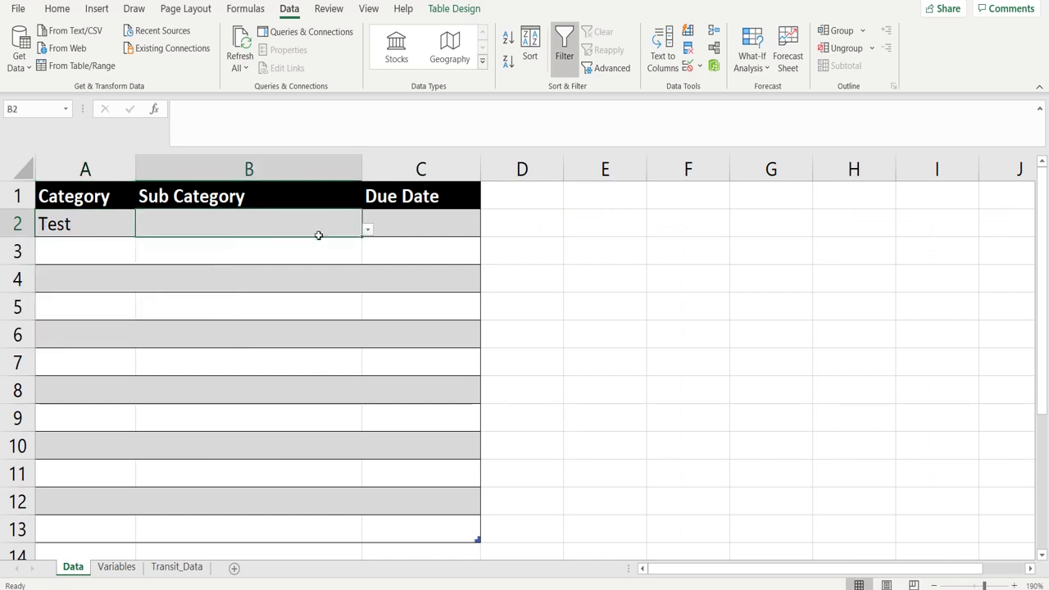
pyautogui.click(368, 232)
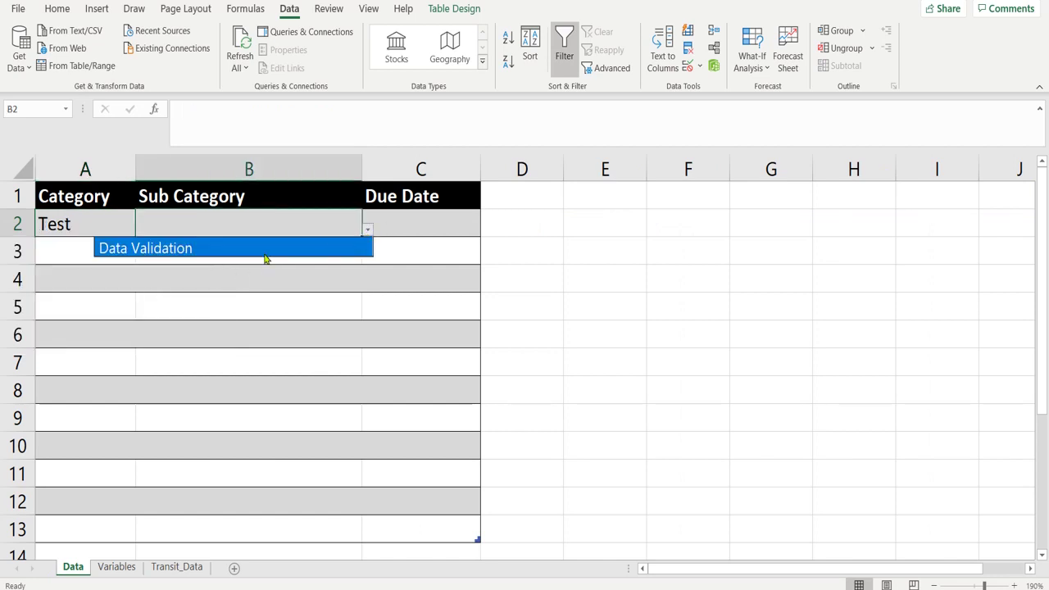
pyautogui.click(247, 234)
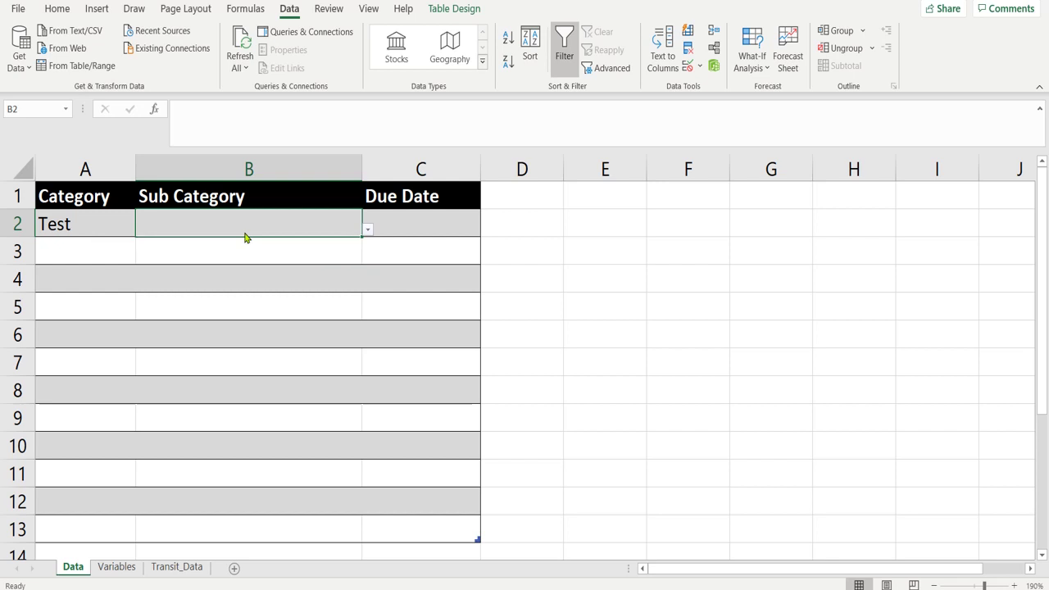
pyautogui.click(367, 231)
pyautogui.click(311, 249)
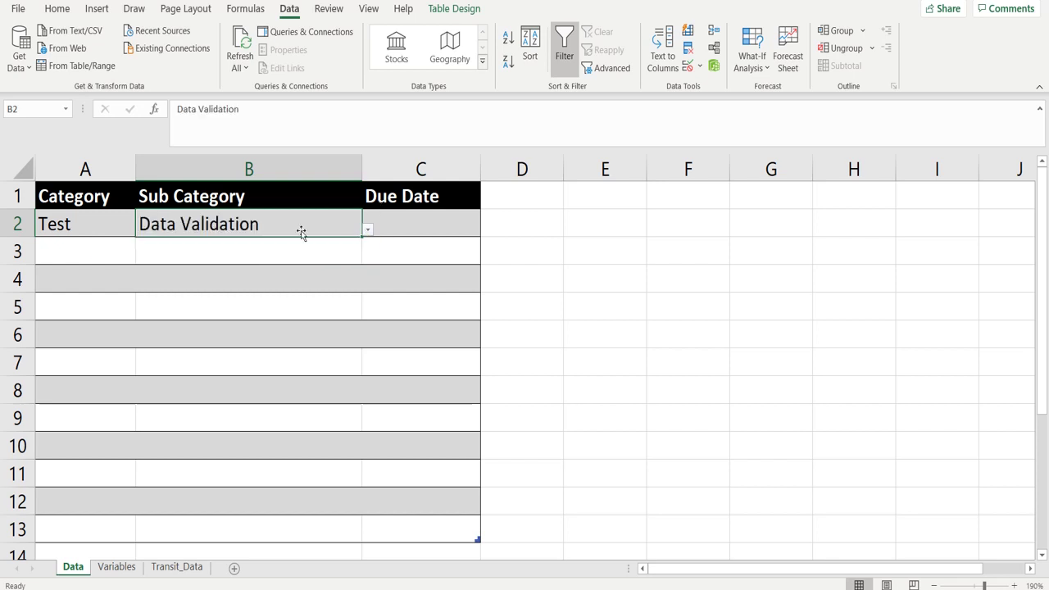
pyautogui.click(380, 233)
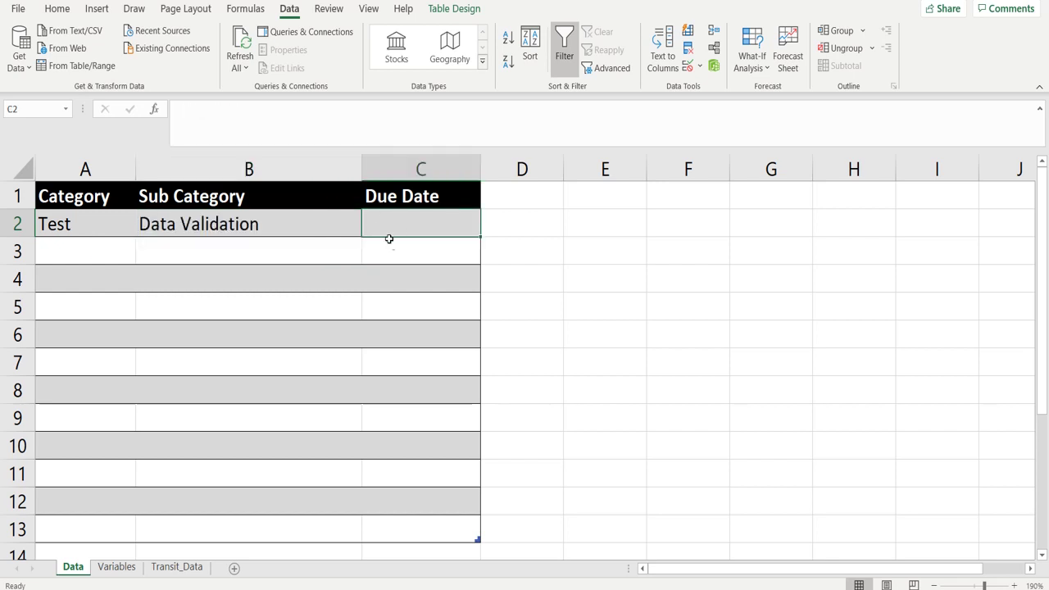
pyautogui.press('Right')
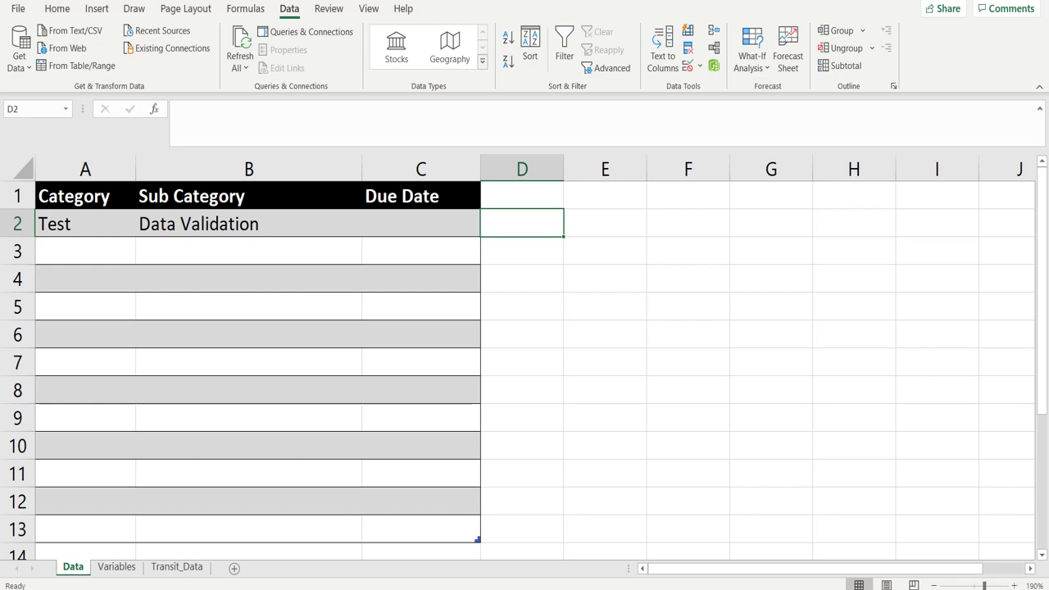
pyautogui.moveTo(522, 589)
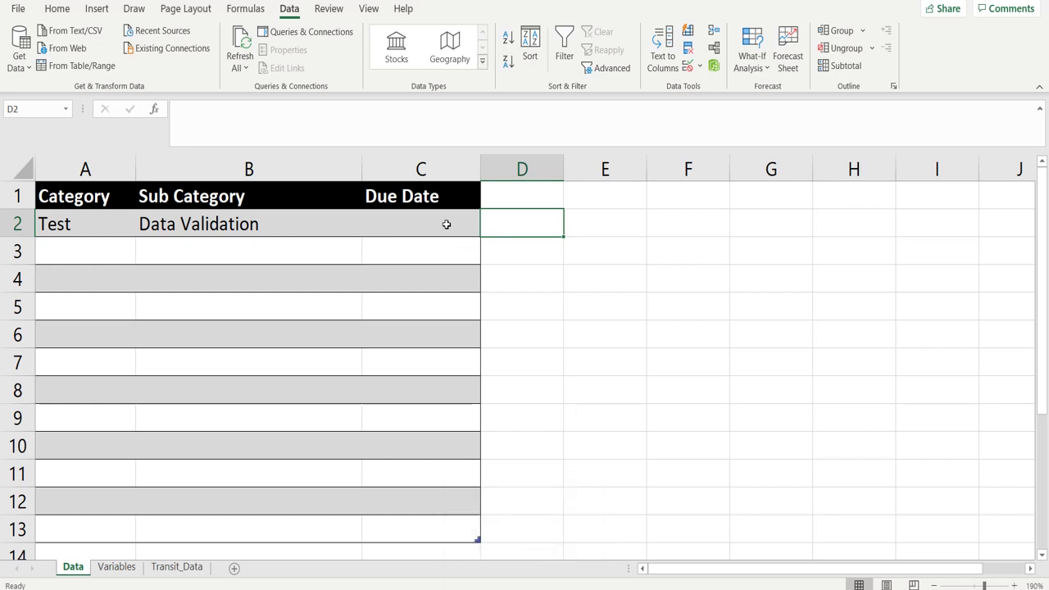